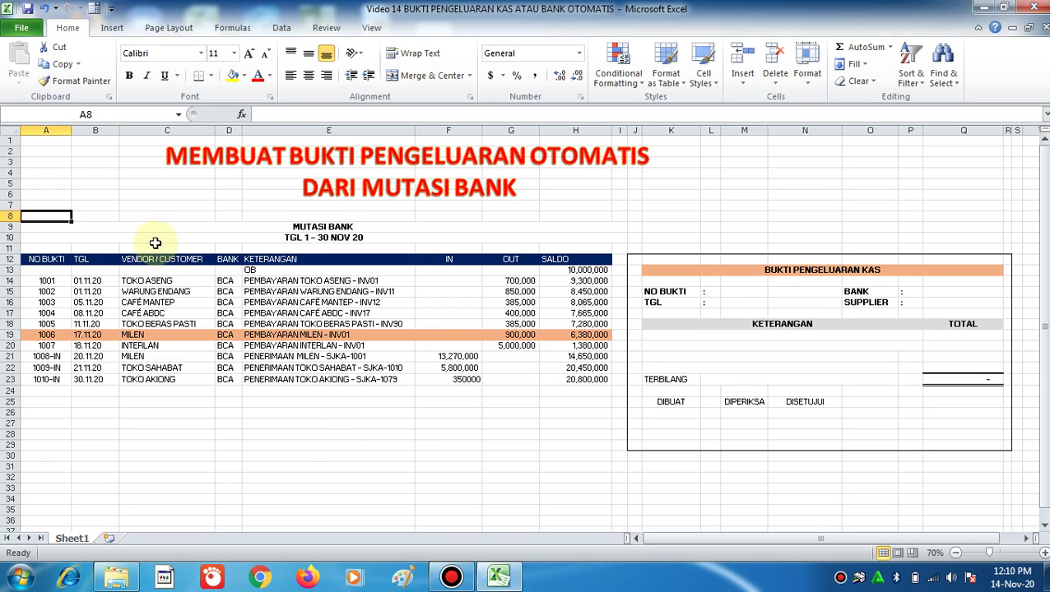
- Move the title text box sideways so that its left edge lies within column B
left_click(150, 209)
left_click(59, 236)
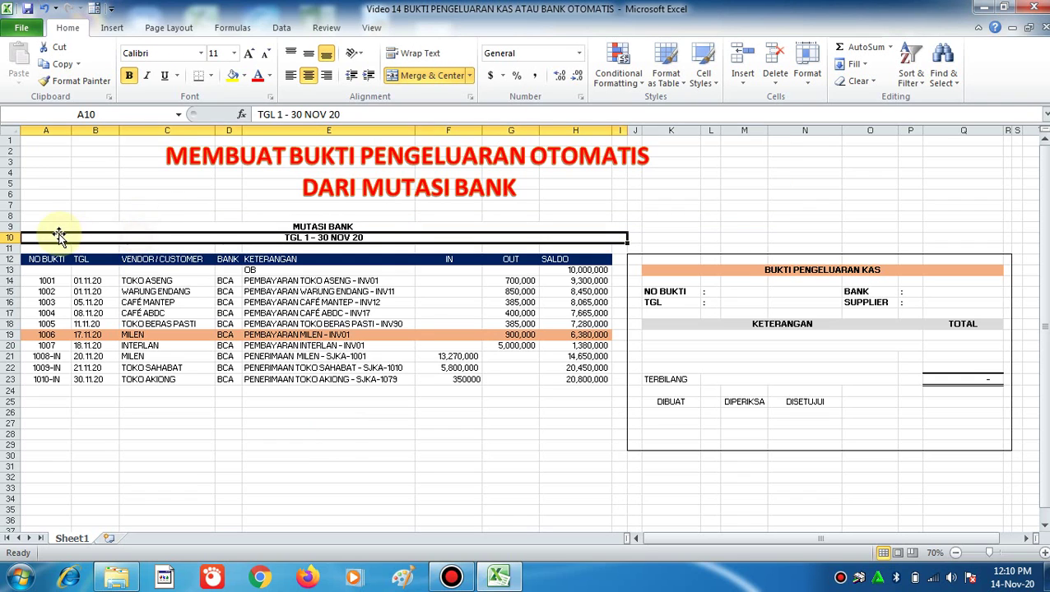
left_click(42, 218)
mouse_move(42, 218)
left_mouse_down()
mouse_move(52, 277)
mouse_move(98, 216)
left_mouse_up()
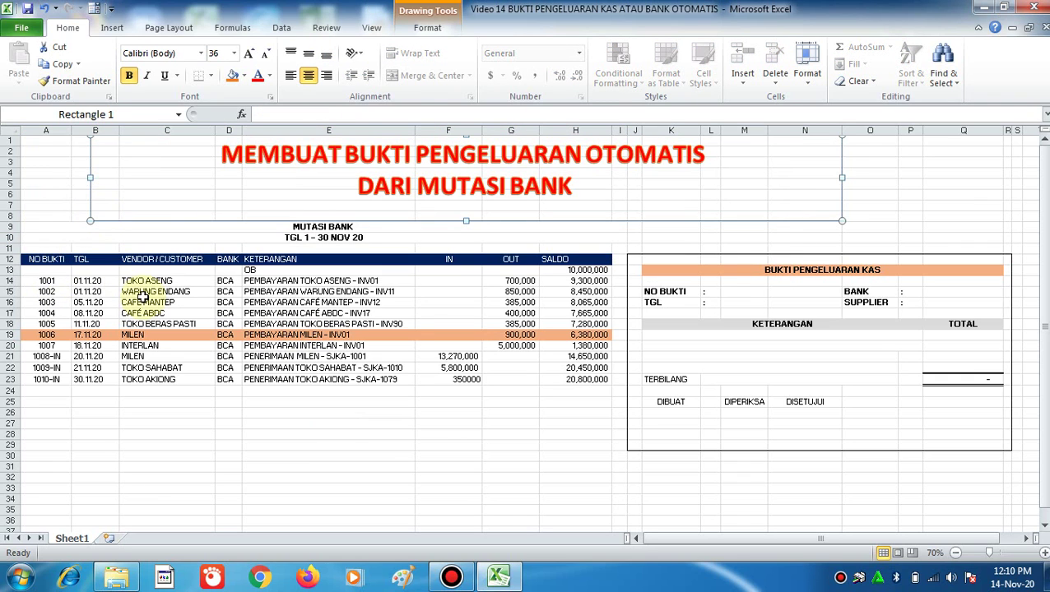
- Examine the NO BUKTI, TGL, VENDOR / CUSTOMER, BANK and KETERANGAN columns of the MUTASI BANK table
left_click(52, 234)
left_click_drag(23, 227, 40, 382)
left_click(186, 433)
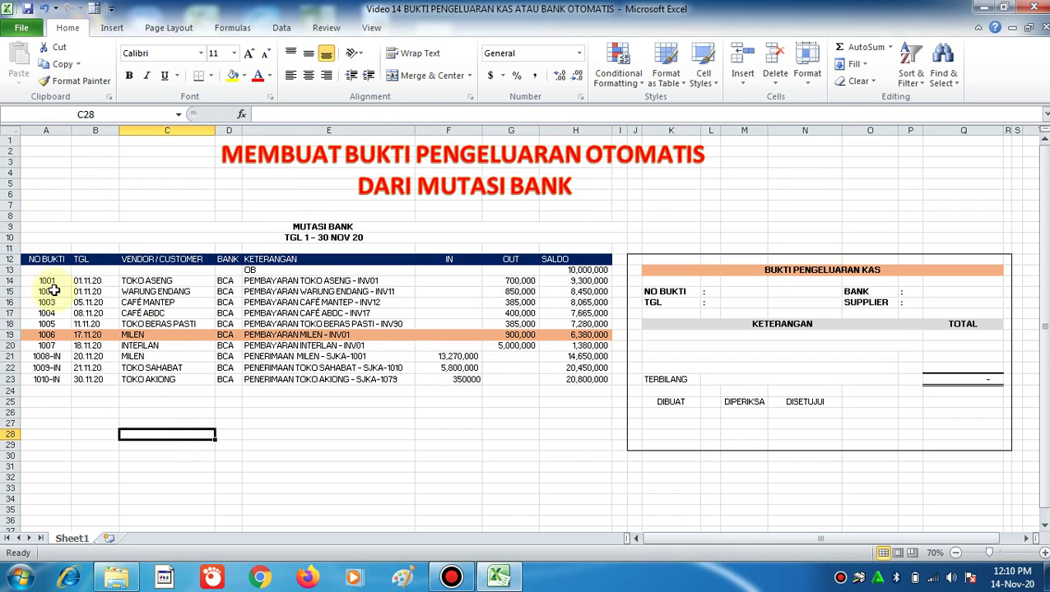
left_click(51, 258)
left_click(103, 259)
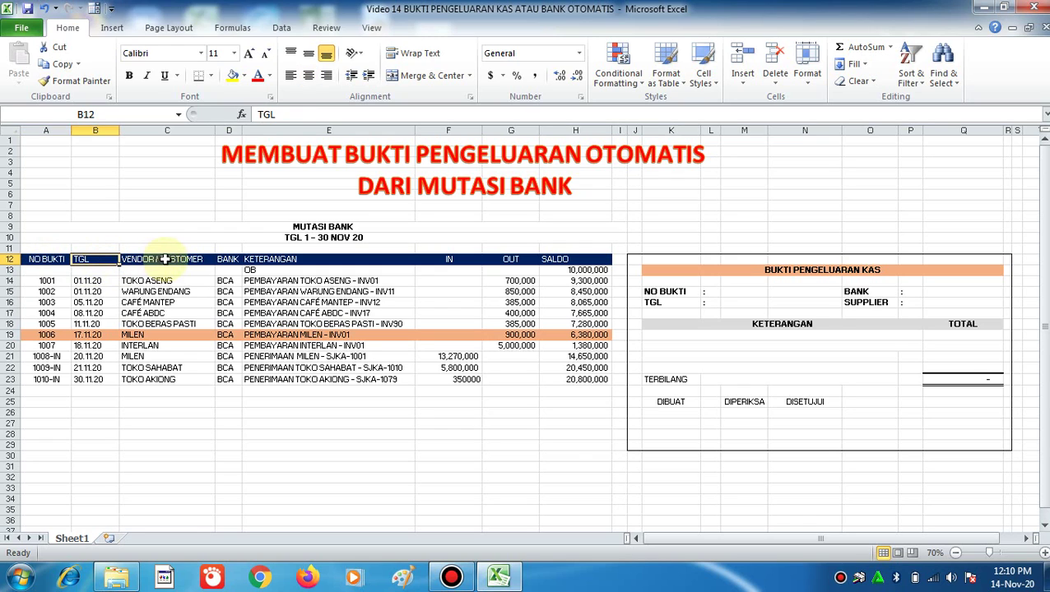
left_click(196, 258)
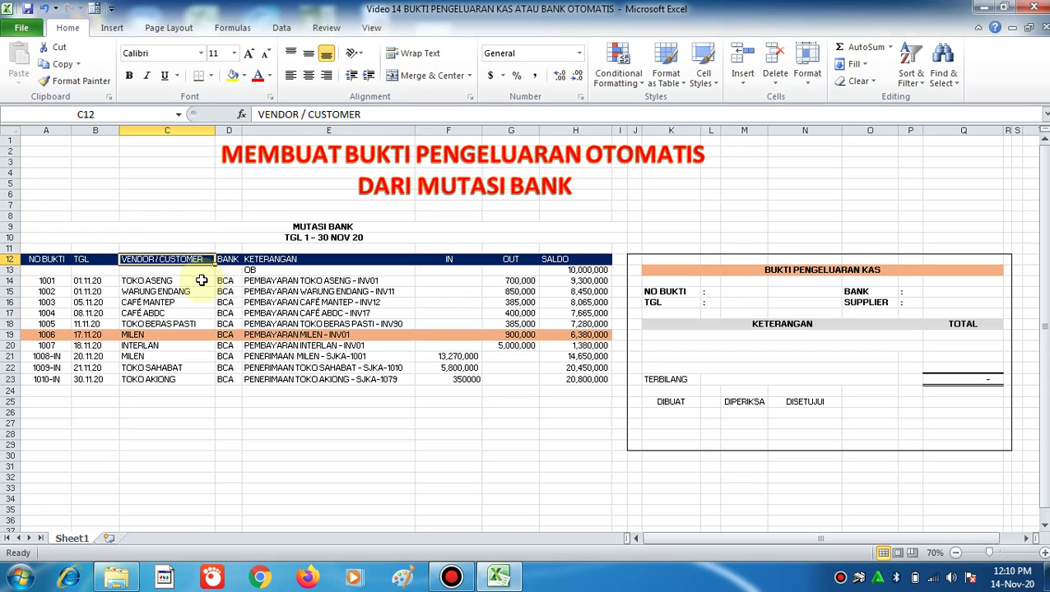
left_click(224, 320)
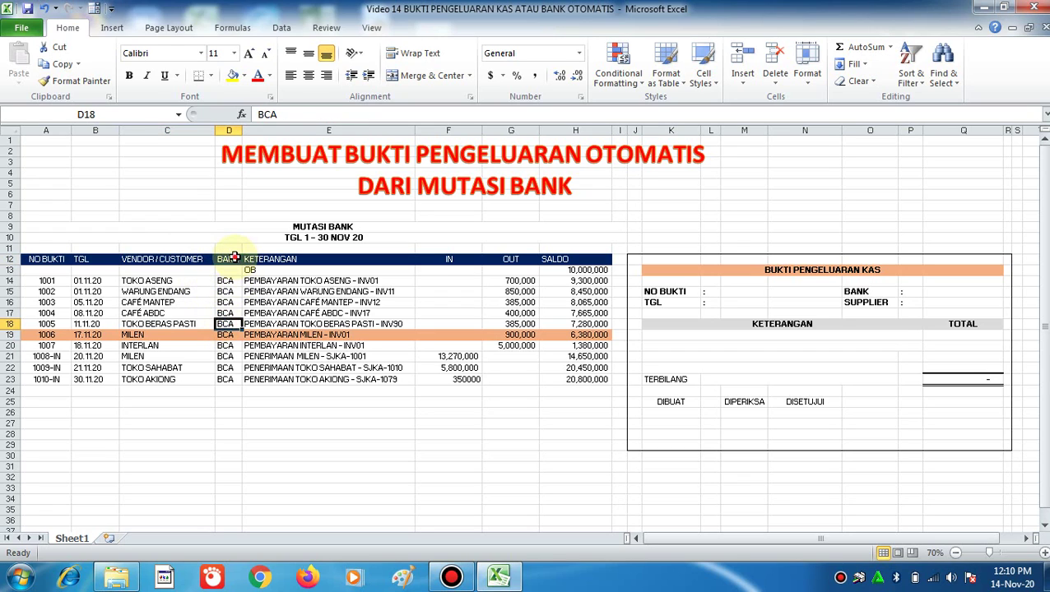
left_click_drag(228, 258, 225, 380)
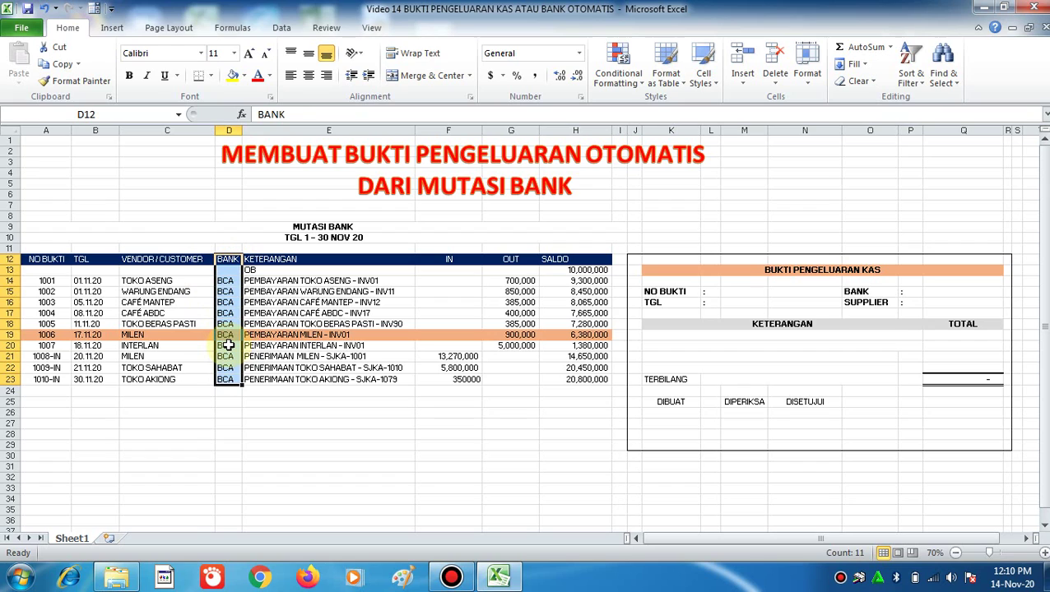
left_click(301, 342)
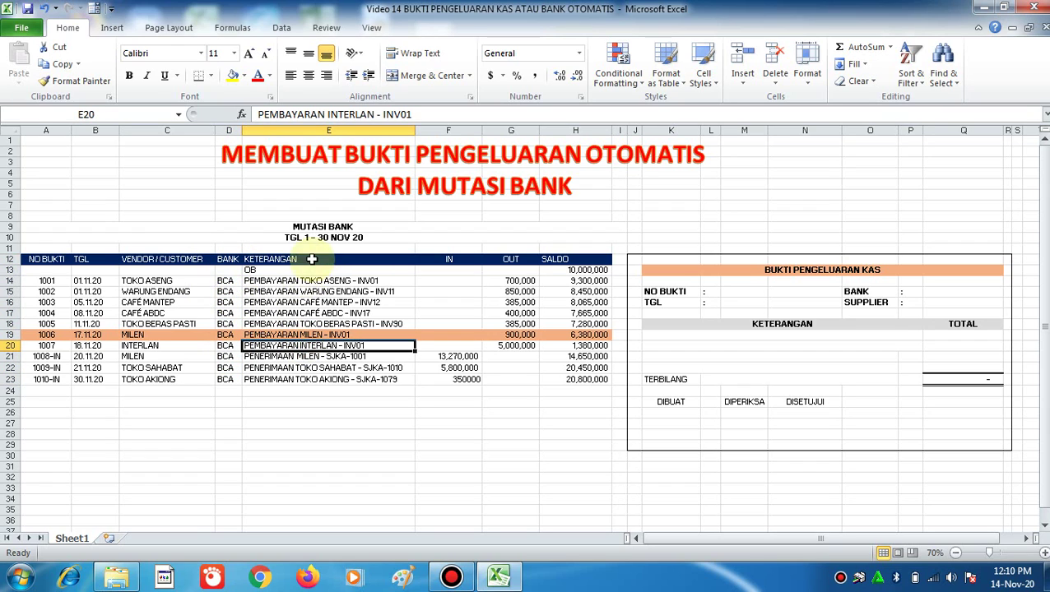
left_click(321, 292)
left_click(349, 280)
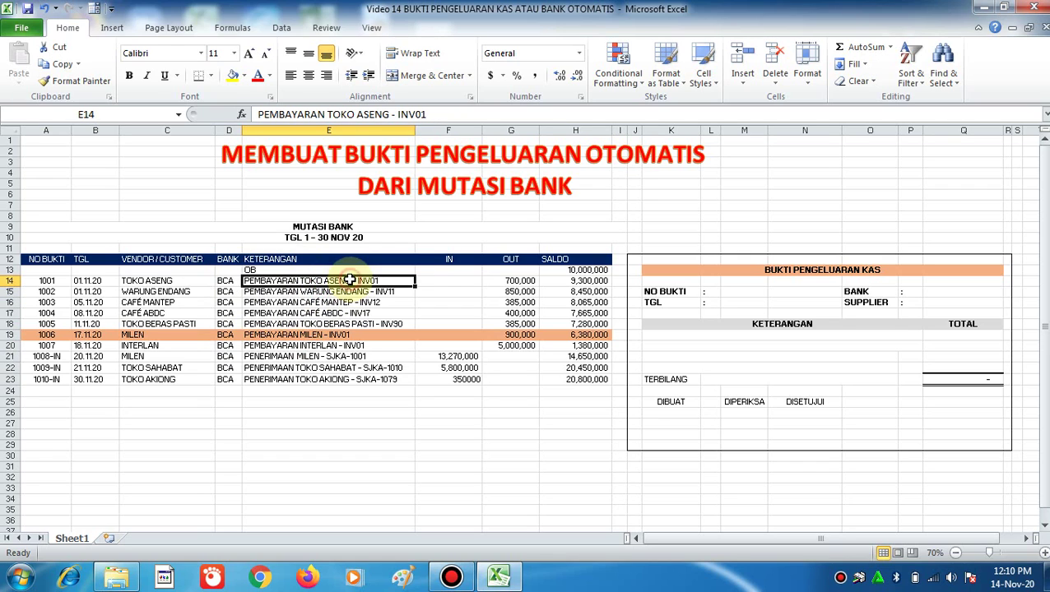
- Review the IN, OUT and SALDO amounts and the overall extent of the MUTASI BANK table
left_click(524, 281)
left_click(520, 302)
left_click(520, 323)
left_click(530, 292)
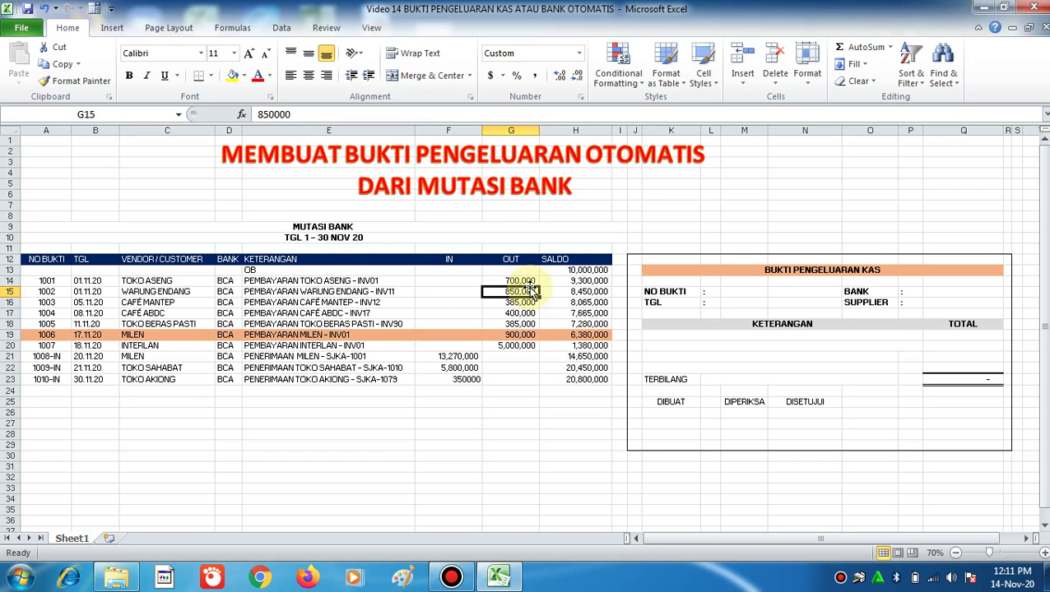
left_click(522, 270)
left_click_drag(522, 280, 527, 345)
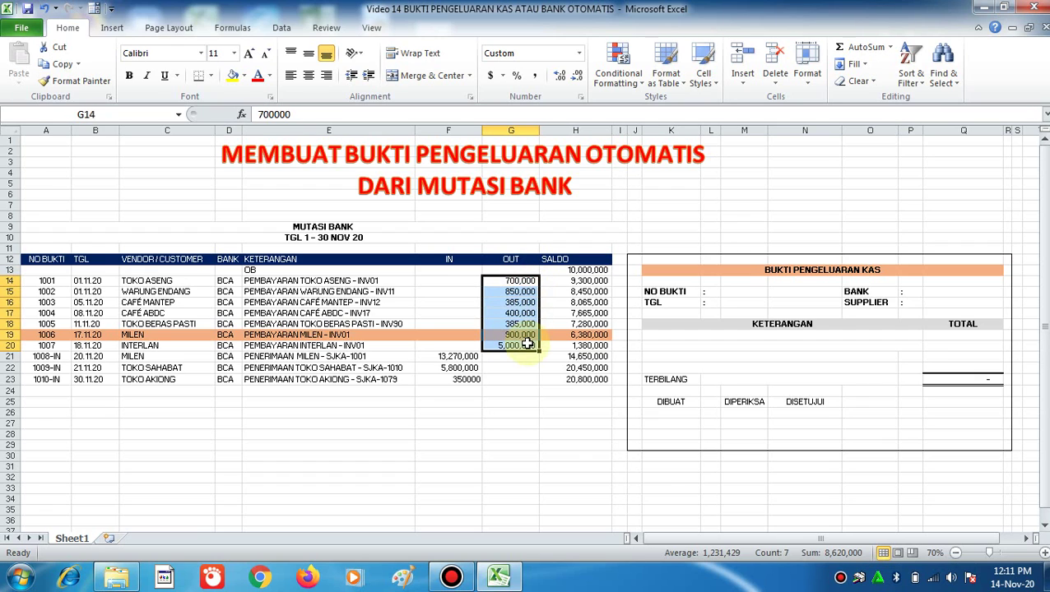
left_click_drag(467, 281, 469, 313)
left_click(527, 302)
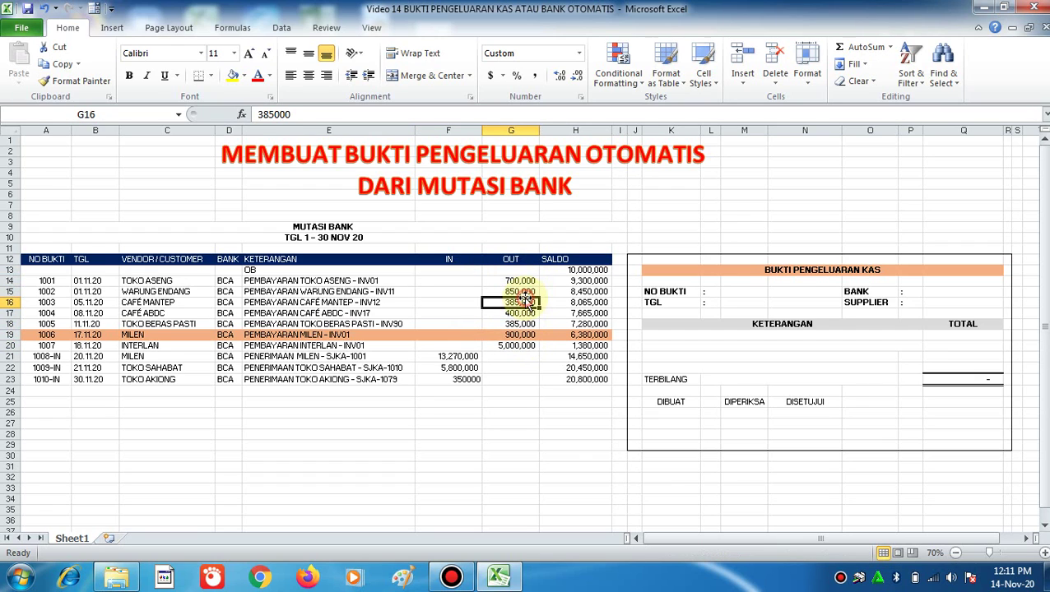
left_click(578, 270)
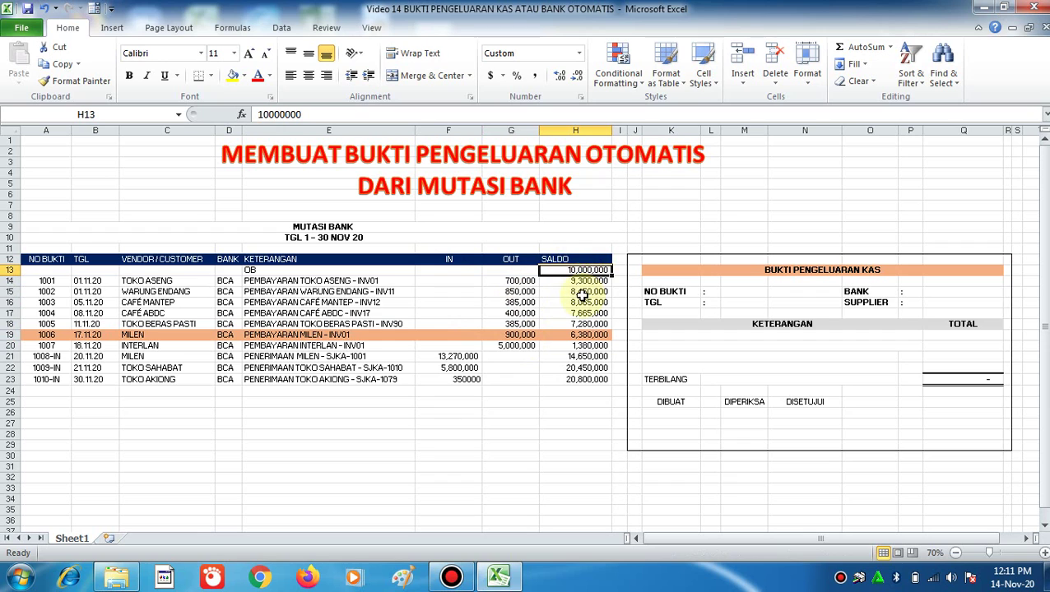
left_click_drag(51, 232, 331, 465)
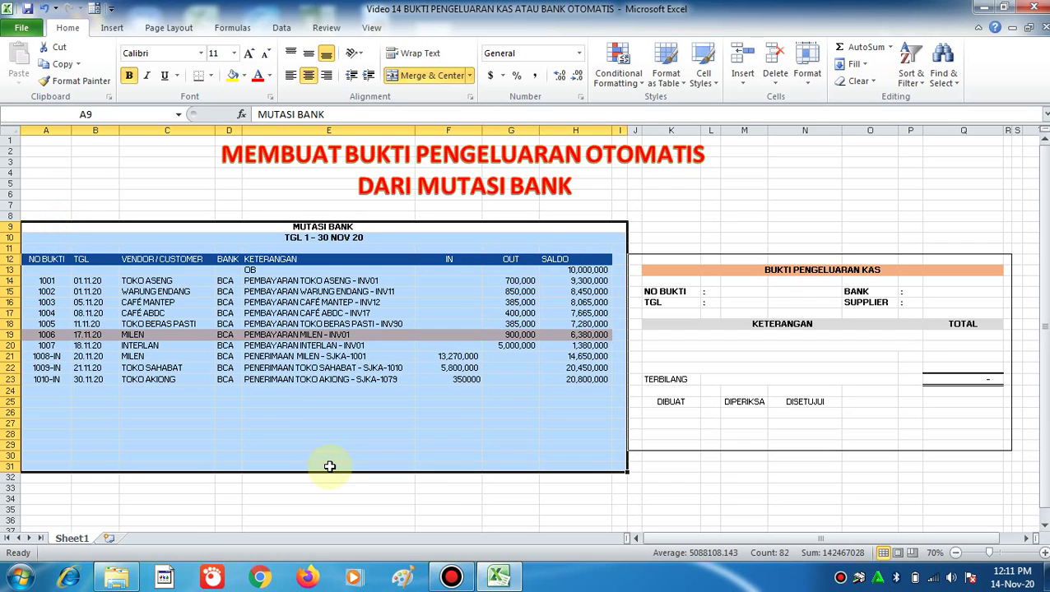
left_click(405, 412)
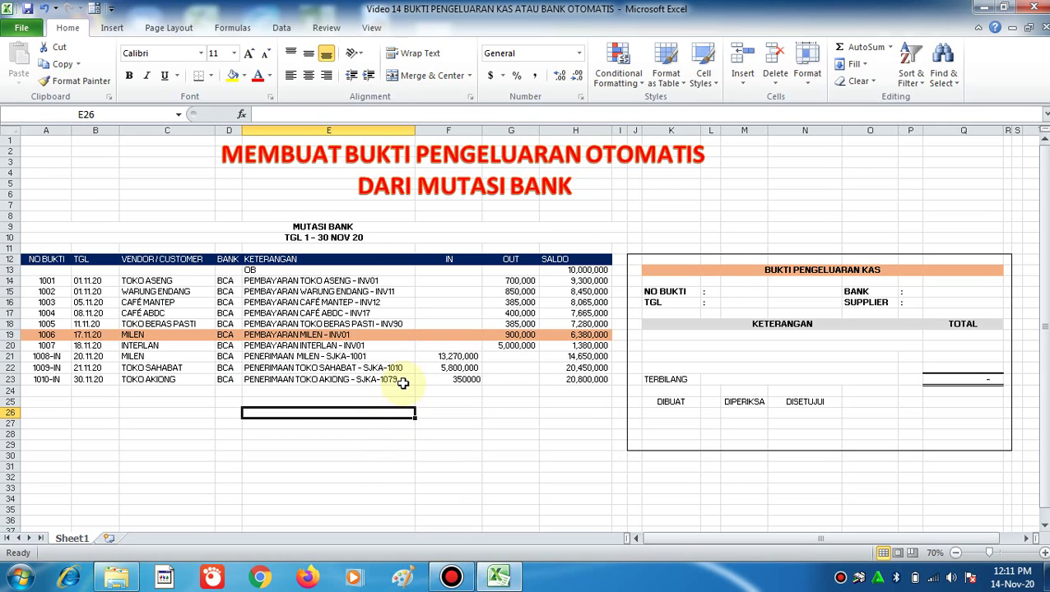
left_click_drag(51, 216, 150, 407)
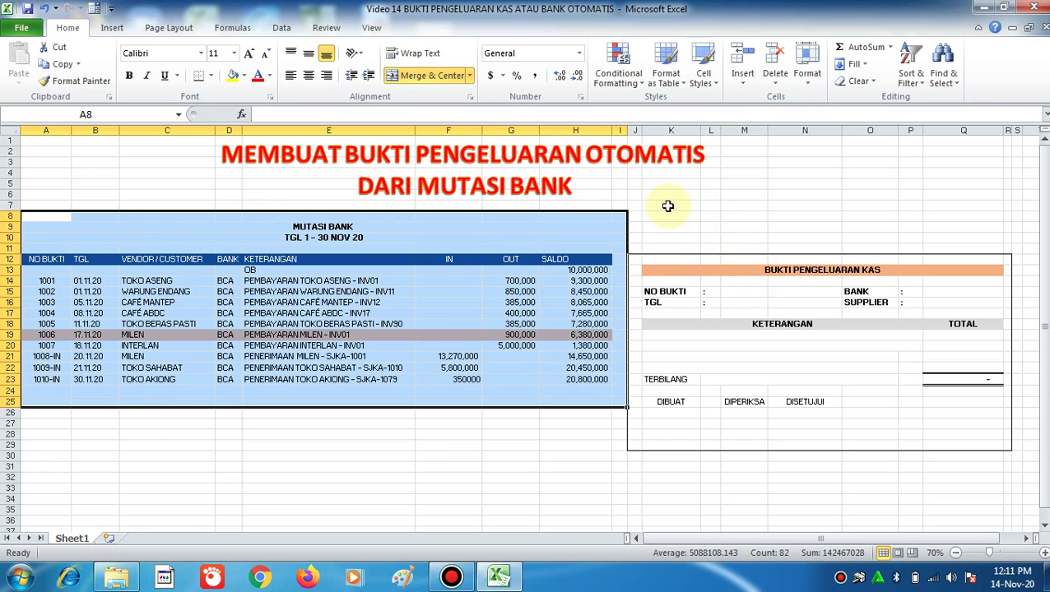
- Look over the whole BUKTI PENGELUARAN KAS form and return to the bank table's first column
left_click_drag(633, 224, 938, 480)
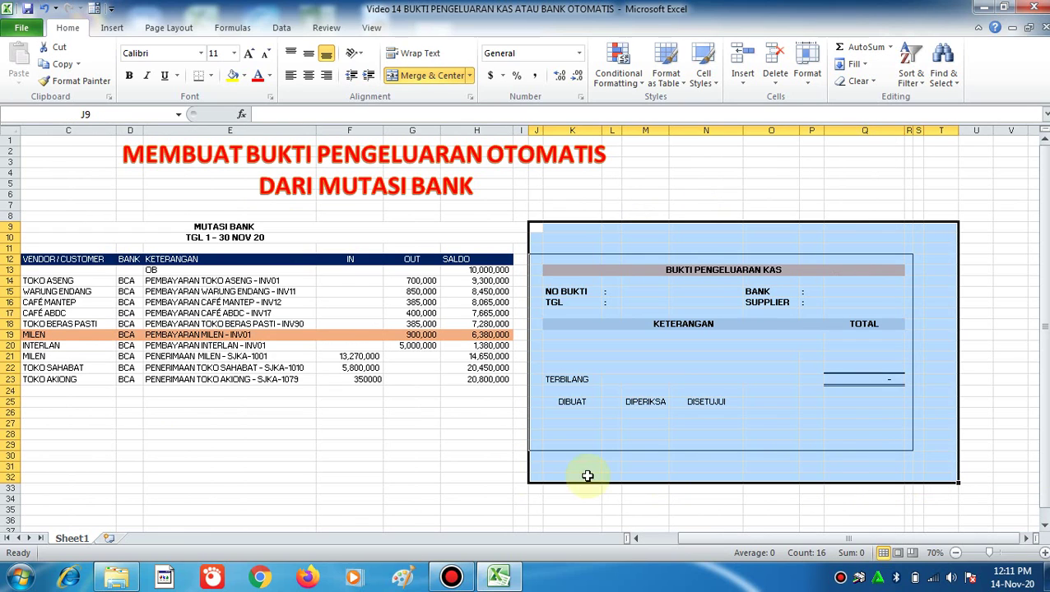
left_click(412, 430)
key("Left")
key("Left")
key("Left")
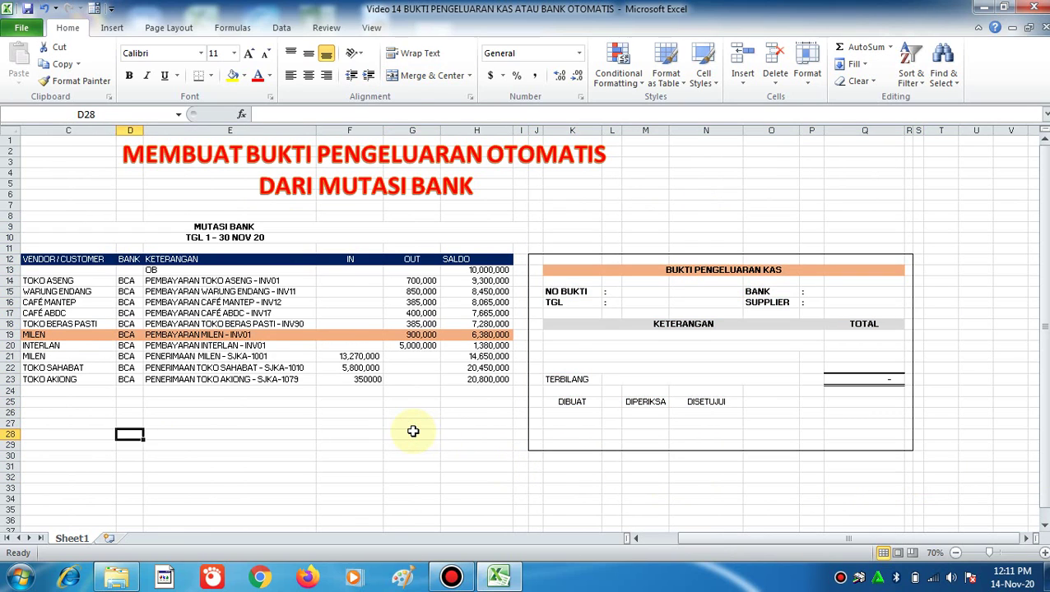
key("Left")
key("Left")
key("Left")
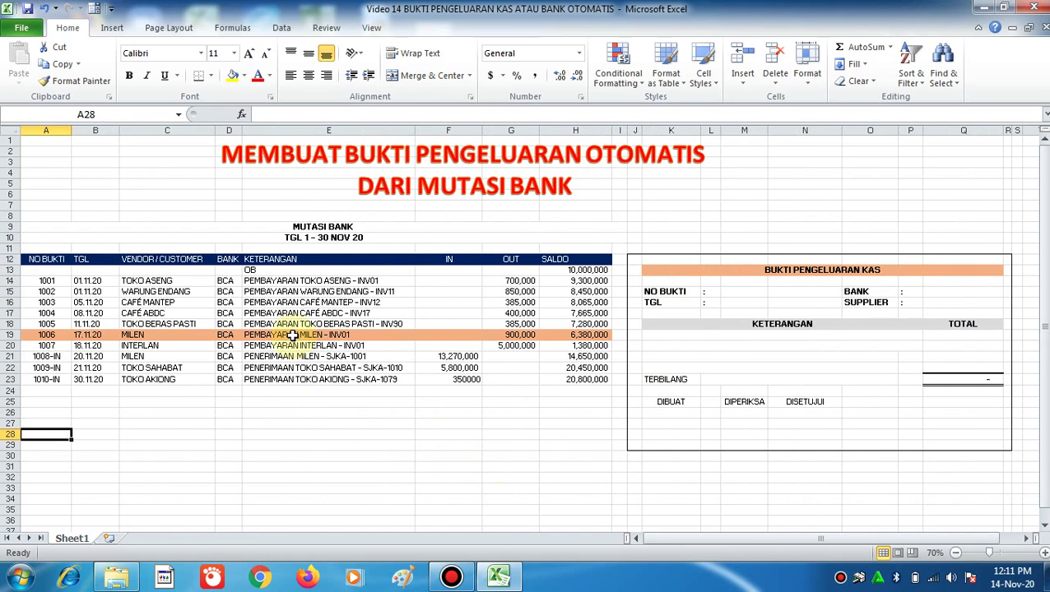
- Compare the NO BUKTI, TGL and BANK headers of the bank table with the matching labels on the cash voucher form
left_click(54, 257)
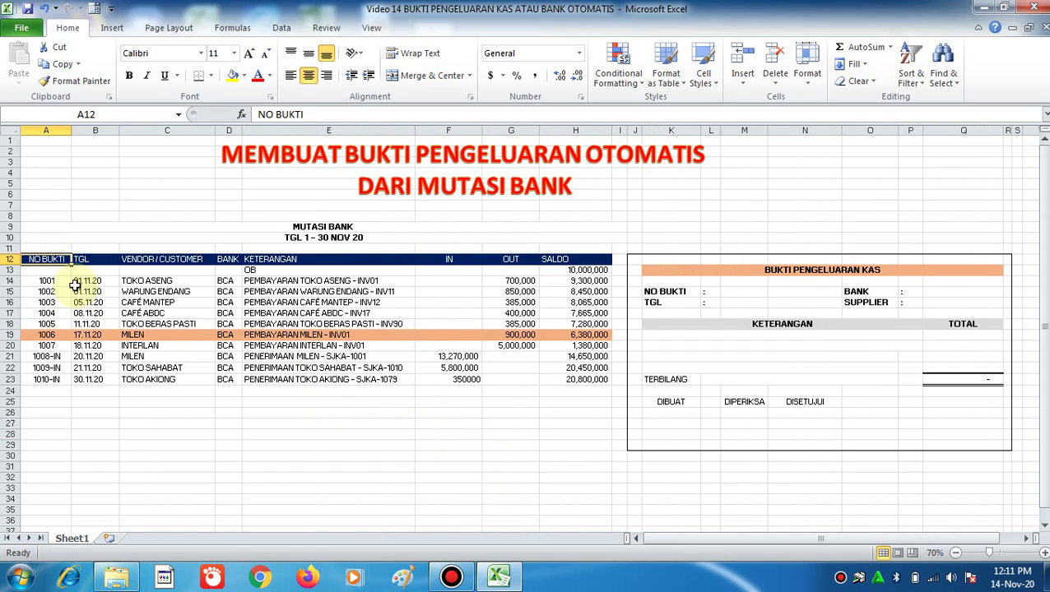
left_click(670, 281)
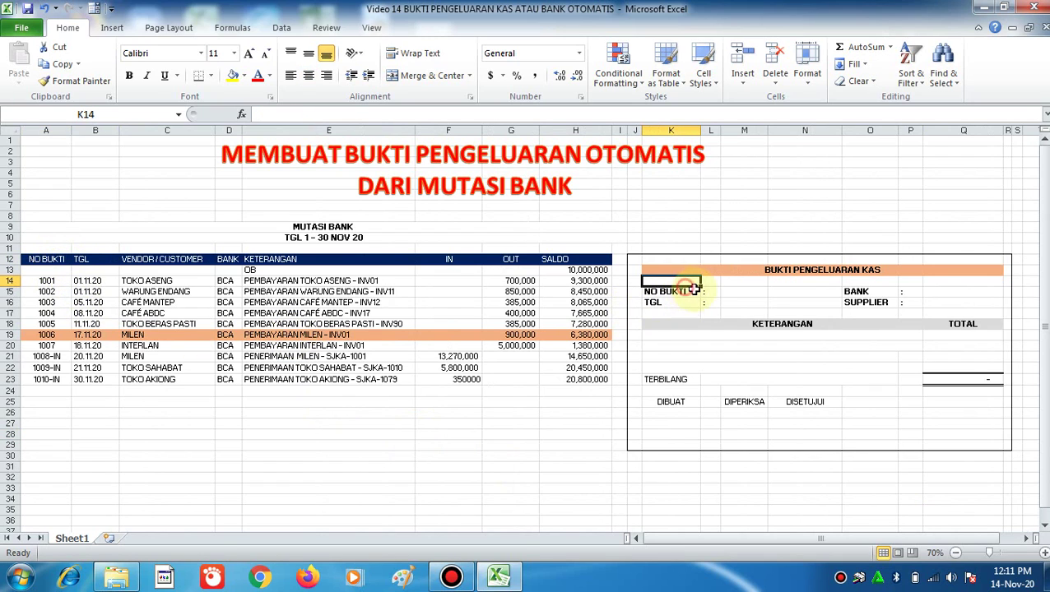
left_click(691, 291)
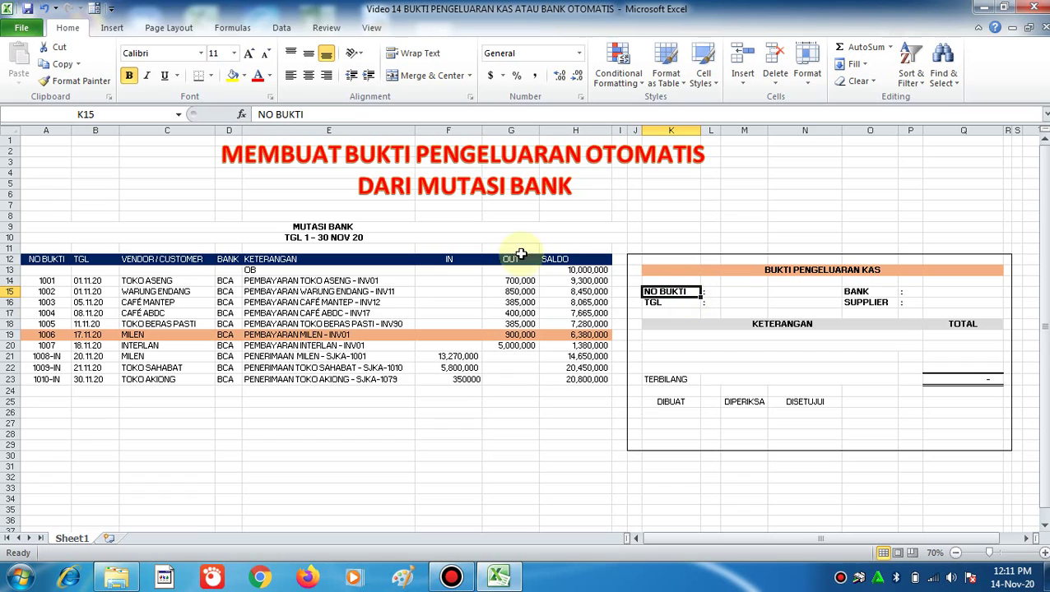
left_click(92, 259)
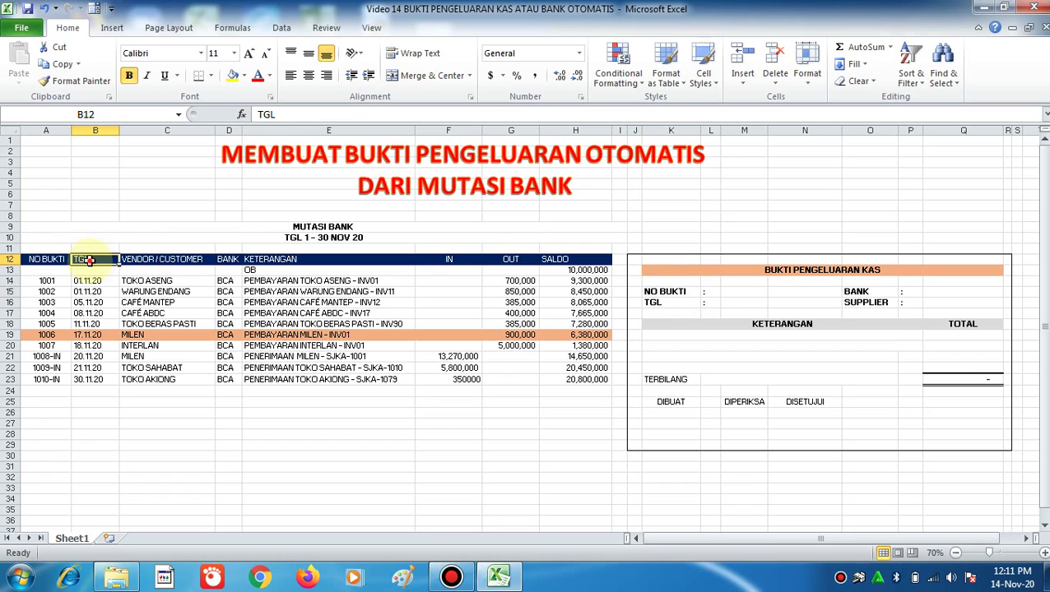
left_click(658, 302)
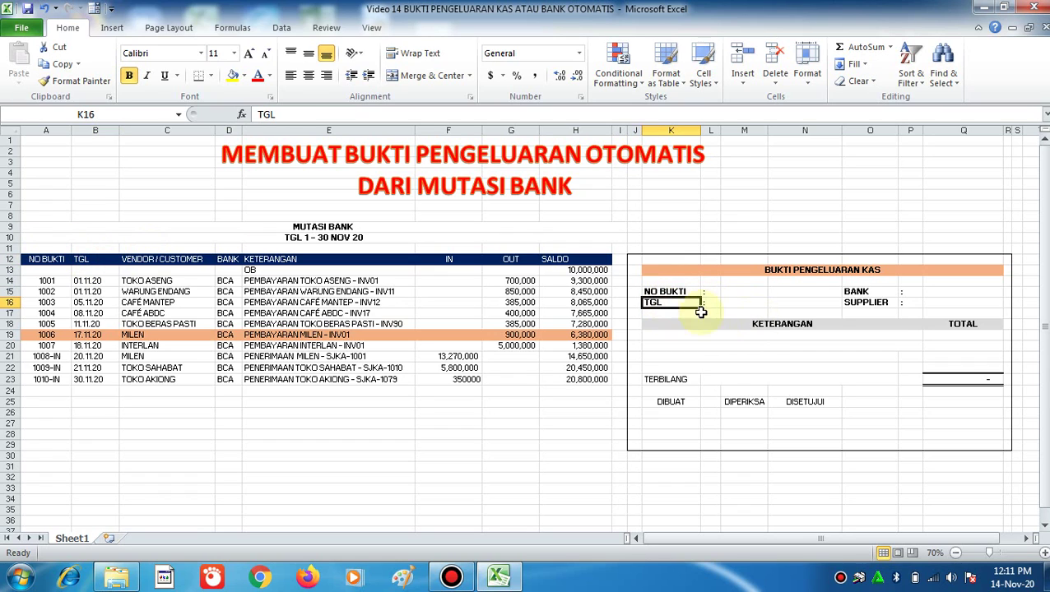
left_click(858, 291)
left_click(227, 280)
left_click(234, 259)
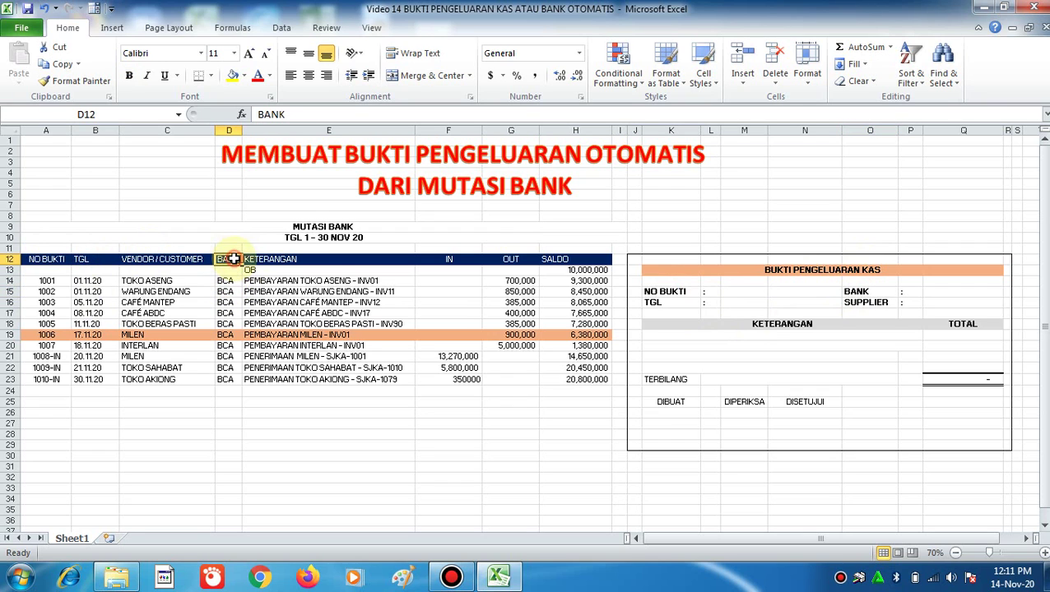
- Nudge the title text box slightly back towards column A, keeping its left edge within column B
mouse_move(673, 215)
left_mouse_down()
mouse_move(695, 332)
mouse_move(666, 183)
mouse_move(663, 216)
left_mouse_up()
left_click_drag(713, 249, 798, 466)
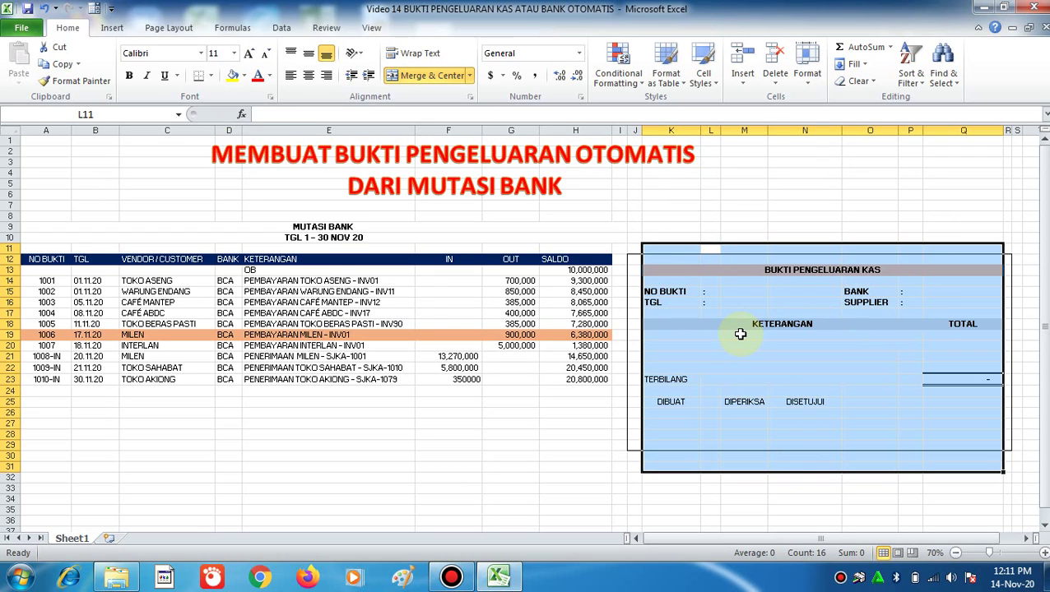
left_click(679, 314)
left_click(157, 285)
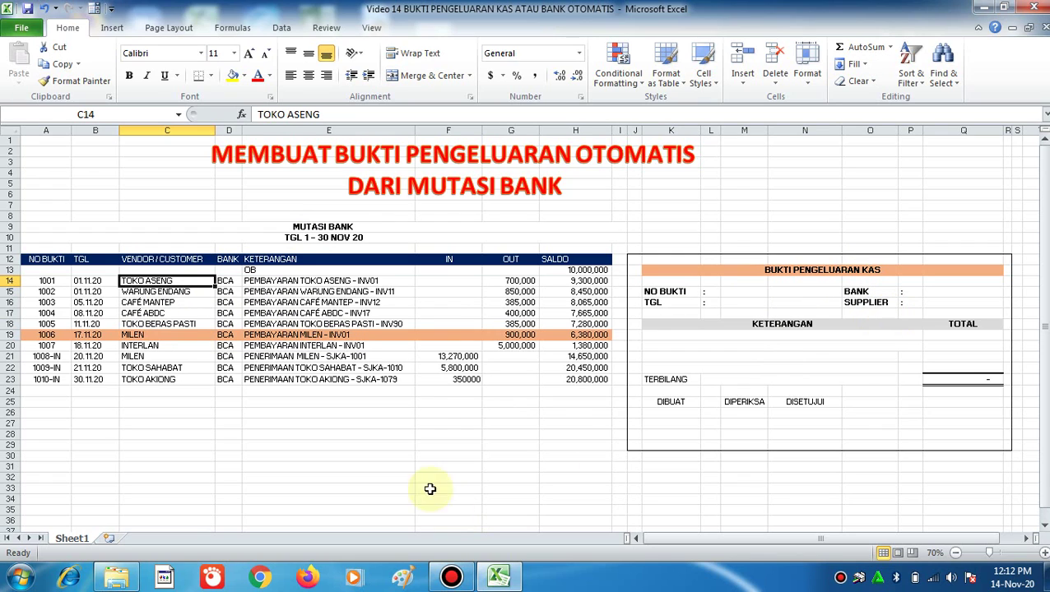
left_click(421, 446)
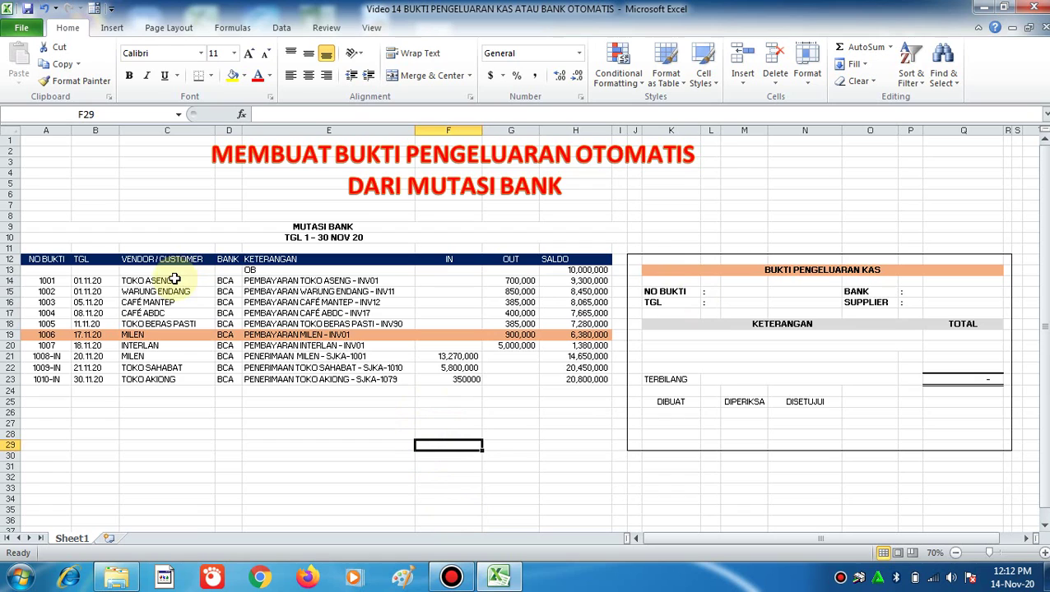
- Replace the SUPPLIER label in cell O16 of the voucher form with VENDOR to match the bank table's header
left_click(43, 258)
left_click(97, 260)
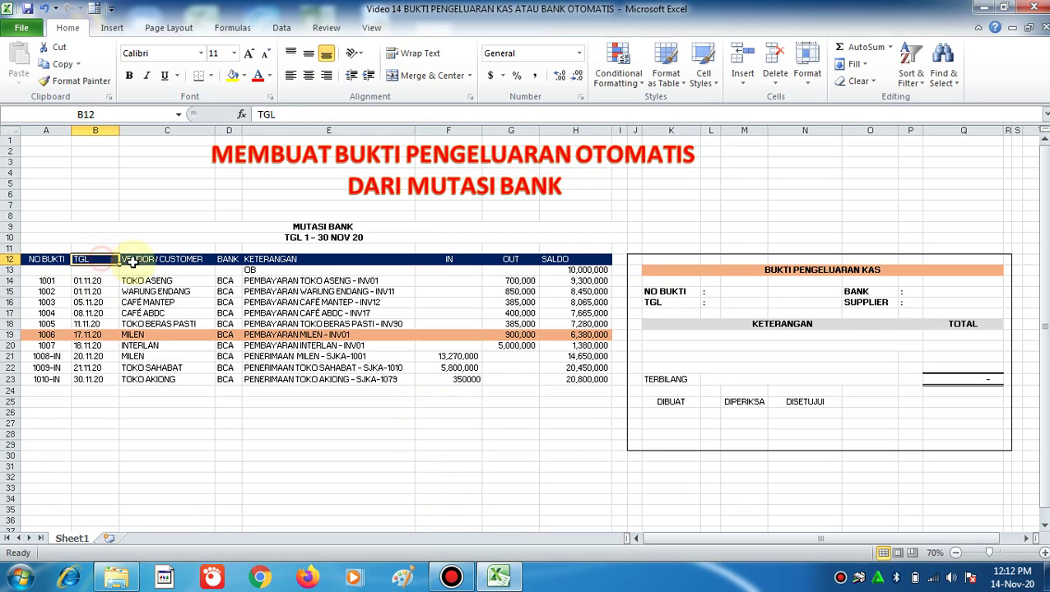
left_click(665, 291)
left_click(872, 302)
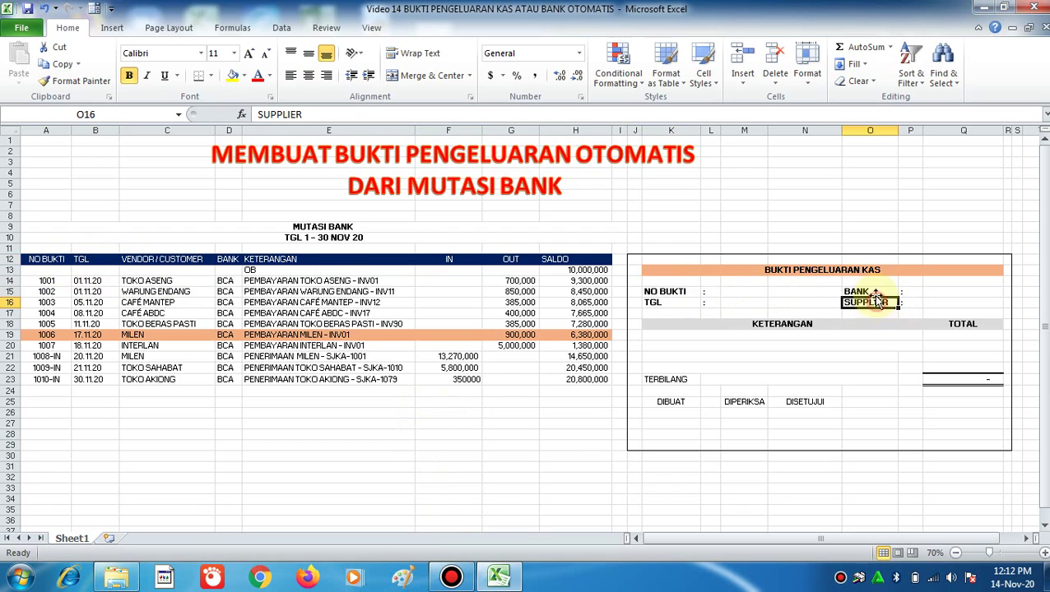
left_click(162, 260)
left_click(883, 310)
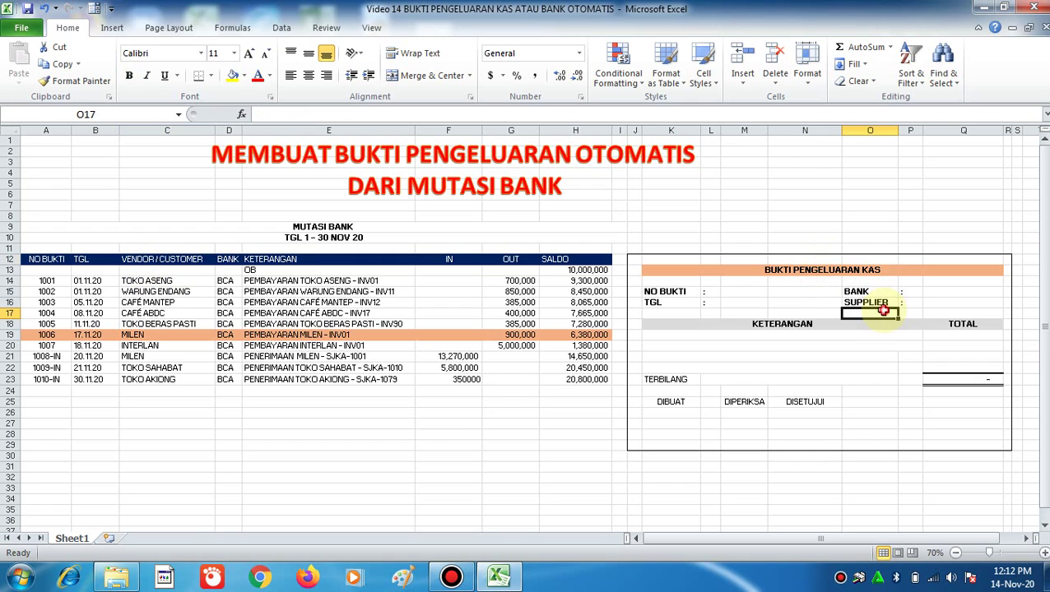
left_click(878, 303)
left_click(326, 115)
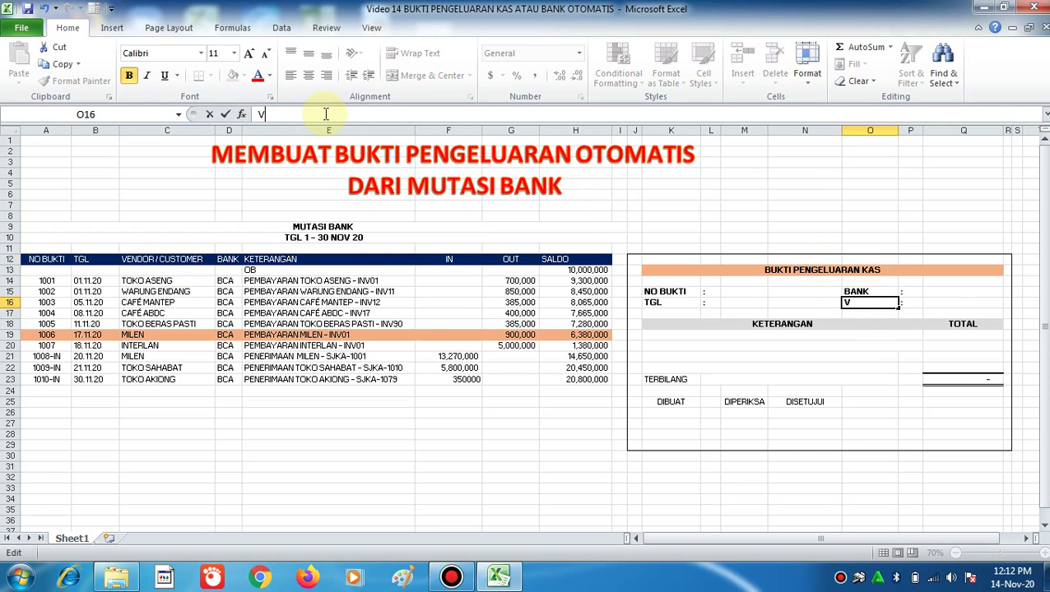
type("VENDOR")
key("Return")
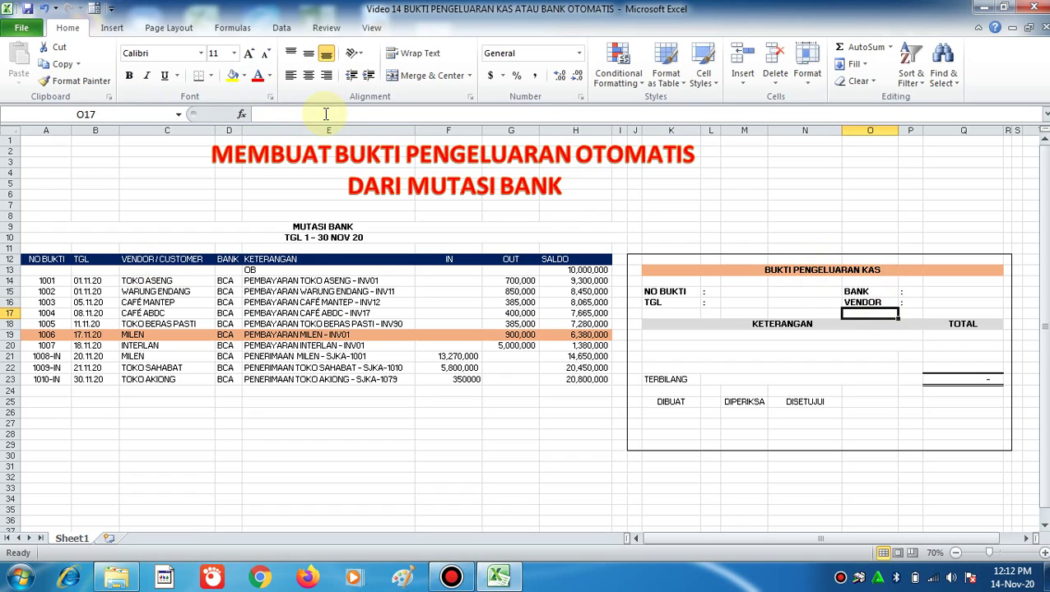
- Examine the TERBILANG row of the voucher form, including its total formula and merged amount-in-words cell, and return to the bank table's first column
left_click(683, 381)
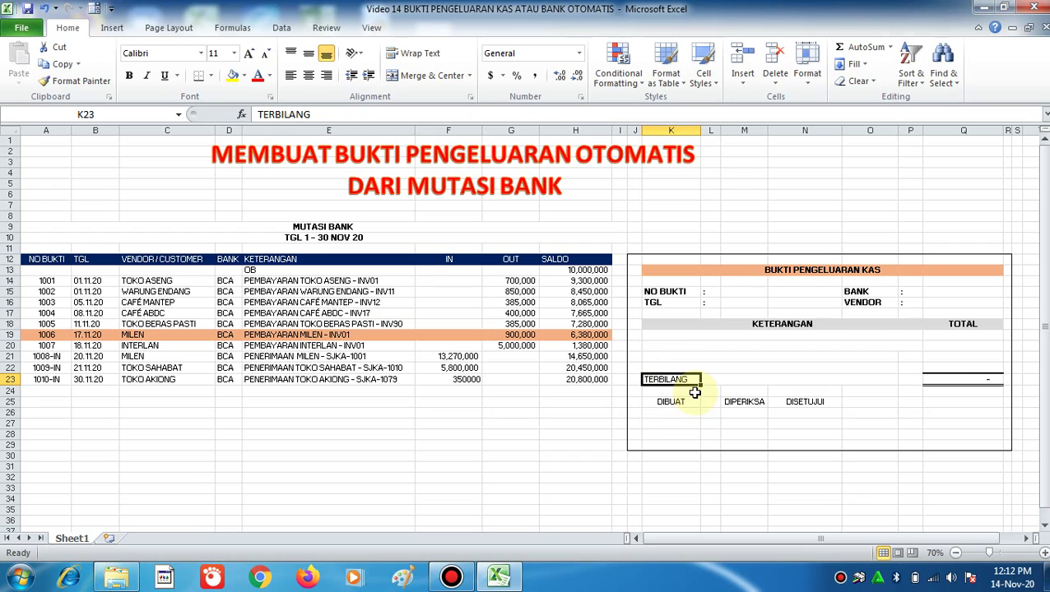
left_click(962, 380)
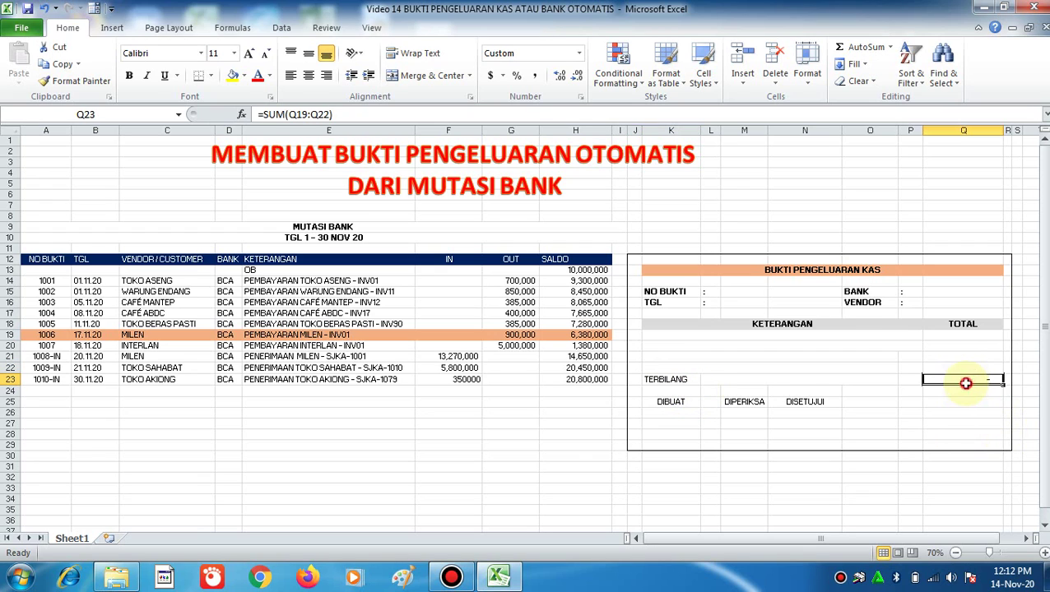
mouse_move(726, 381)
left_mouse_down()
mouse_move(733, 387)
mouse_move(735, 372)
left_mouse_up()
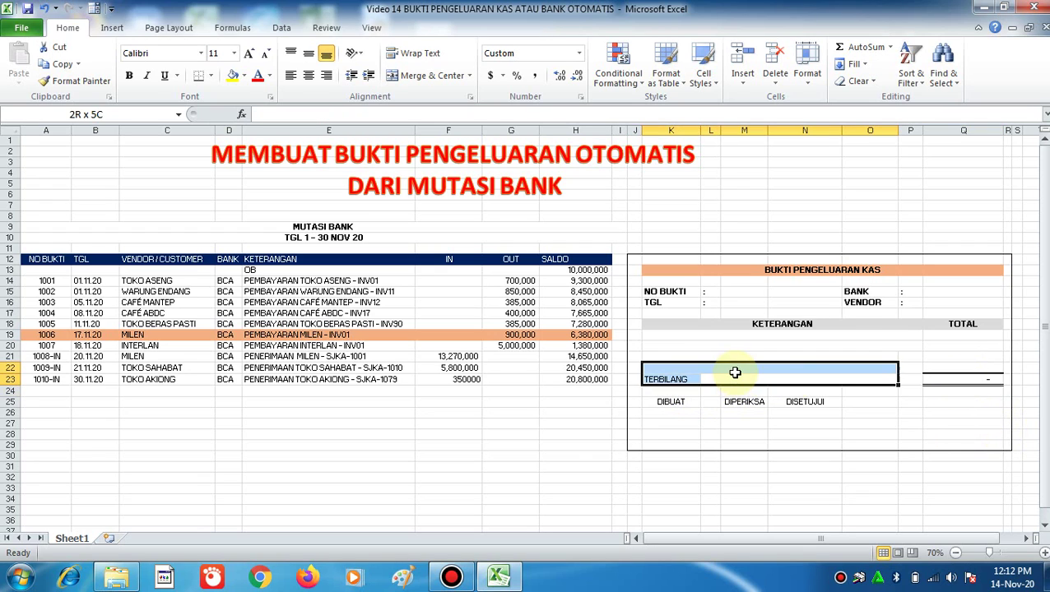
left_click(739, 377)
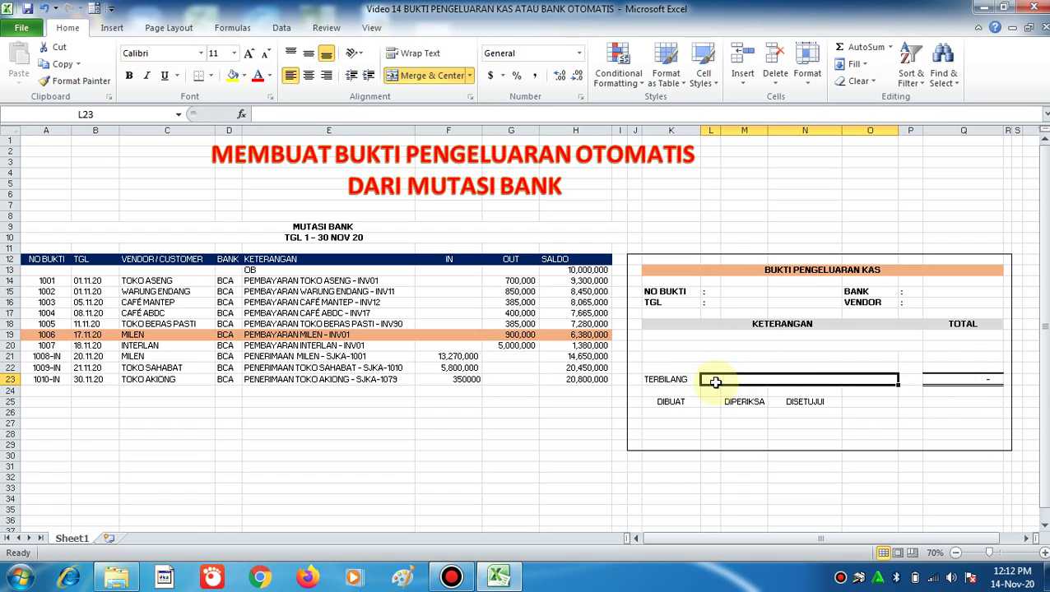
key("Left")
key("Left")
key("Left")
key("Left")
key("Left")
key("Left")
key("Left")
key("Left")
key("Left")
key("Left")
key("Left")
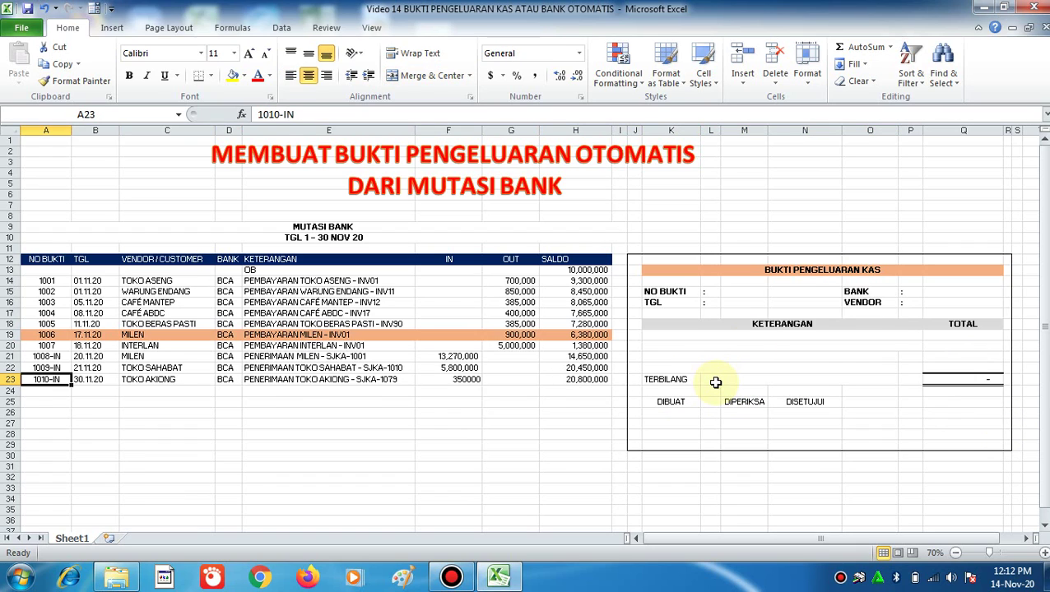
- Check the existing drop-down list in the voucher's NO BUKTI cell M15
left_click(688, 292)
left_click(729, 289)
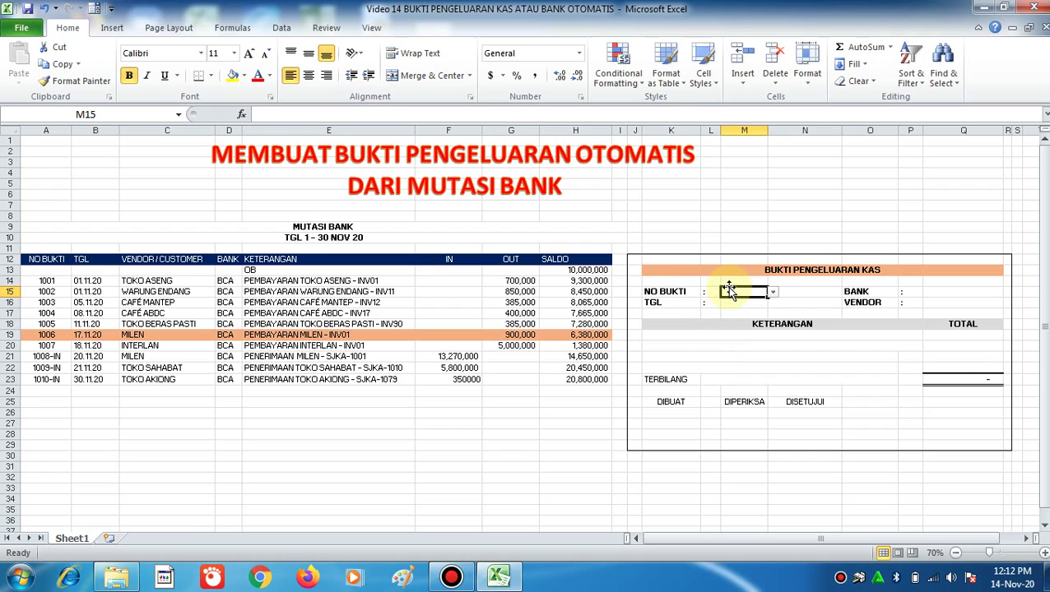
left_click(773, 294)
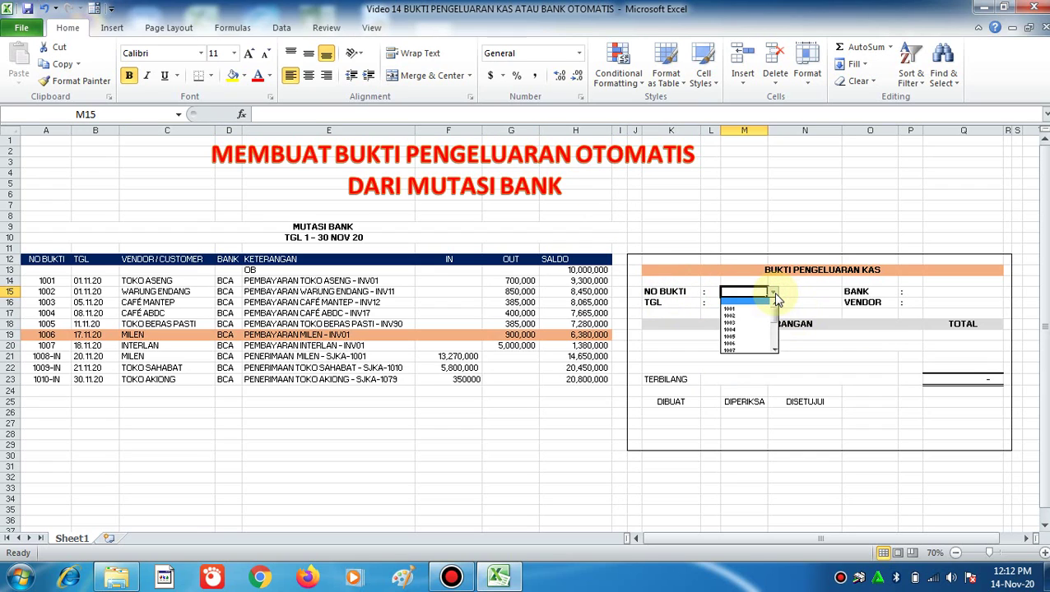
right_click(770, 294)
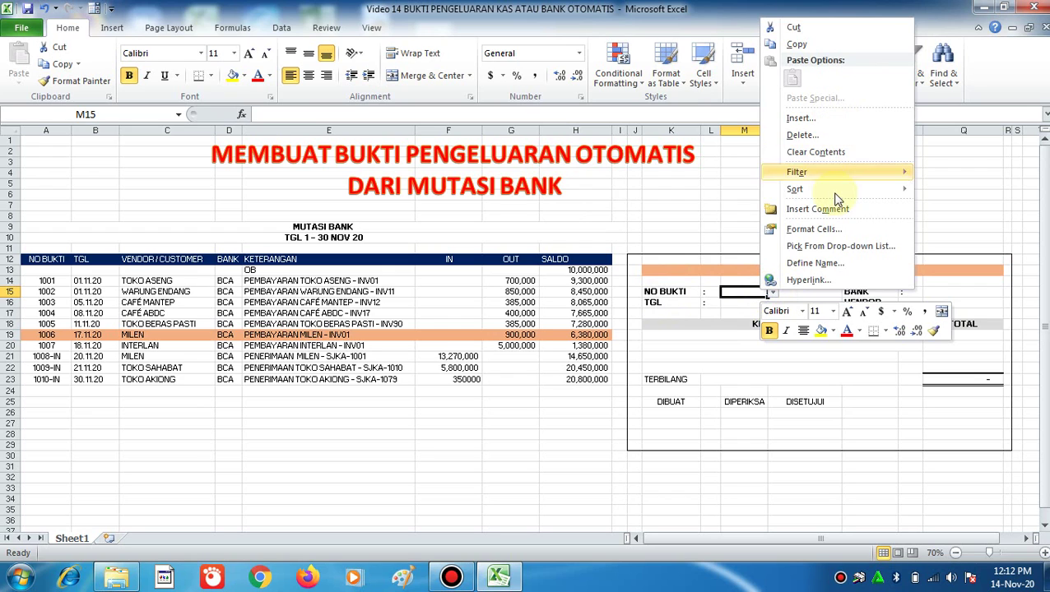
key("Escape")
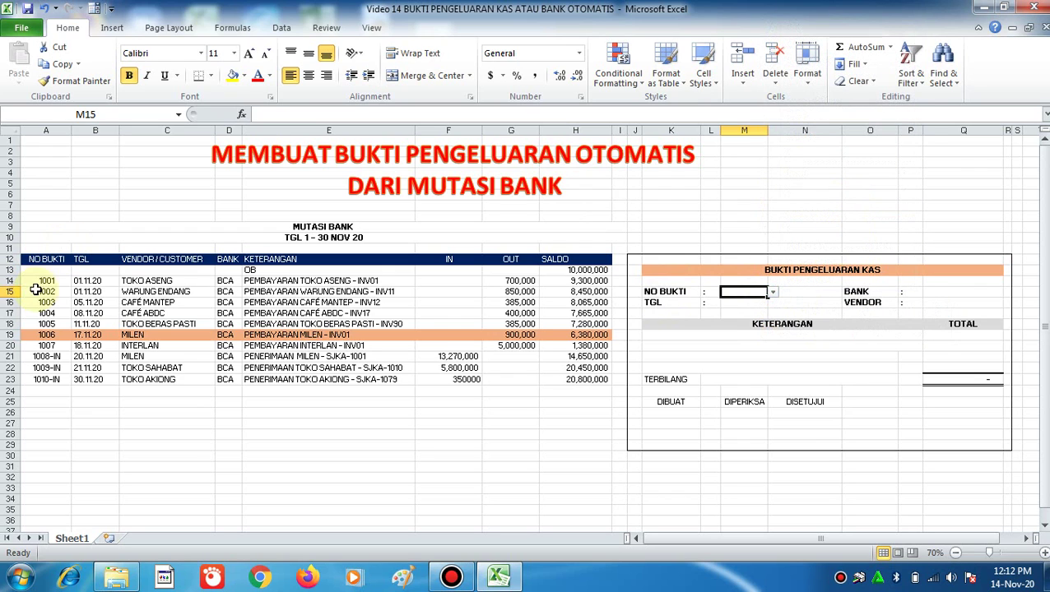
- Remove the old drop-down from cell M15 by pasting a copy of cell A15 over it, and clear the pasted value
left_click(37, 291)
key("ctrl+c")
left_click(745, 292)
key("ctrl+v")
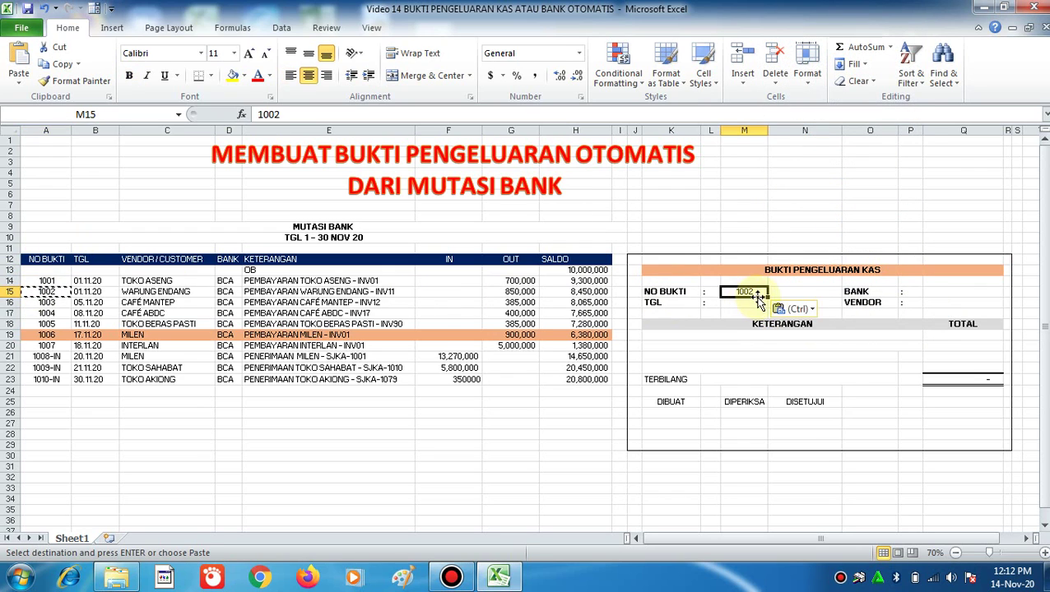
key("Escape")
left_click(770, 334)
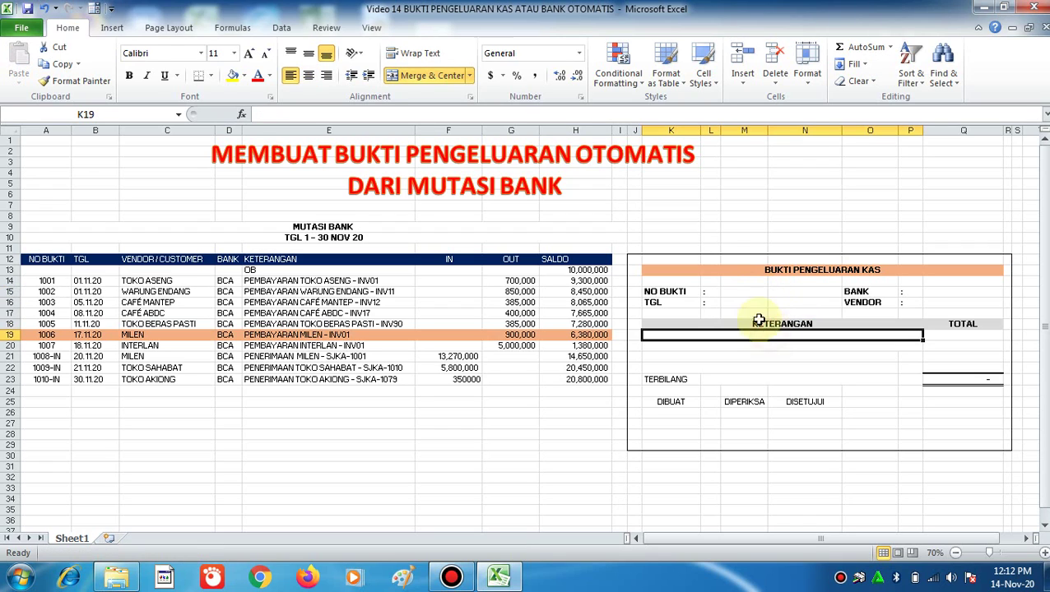
- Set the data validation of the voucher's NO BUKTI cell M15 to allow a List
left_click(741, 291)
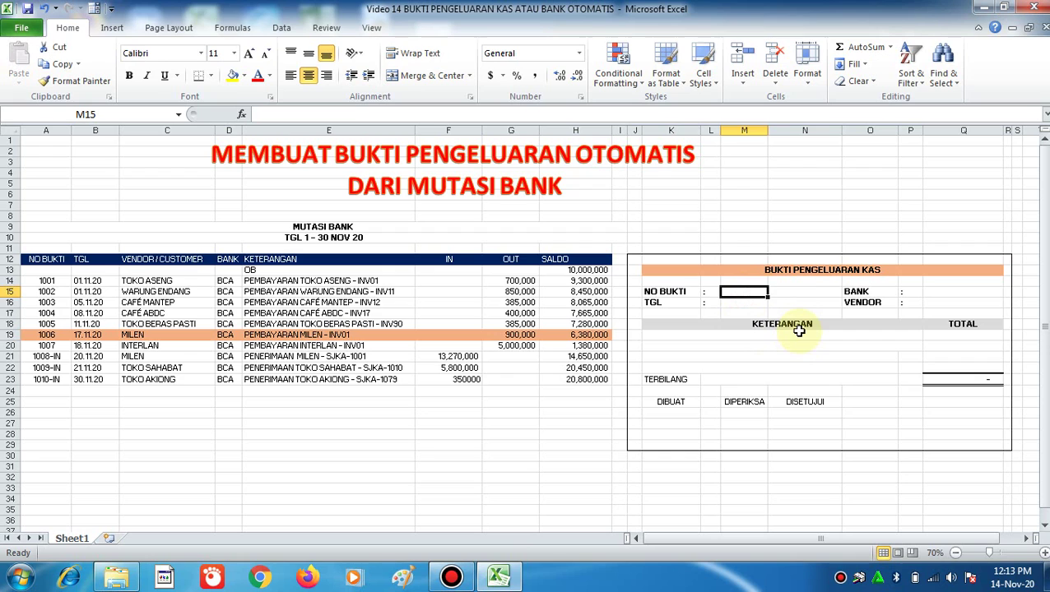
left_click(113, 29)
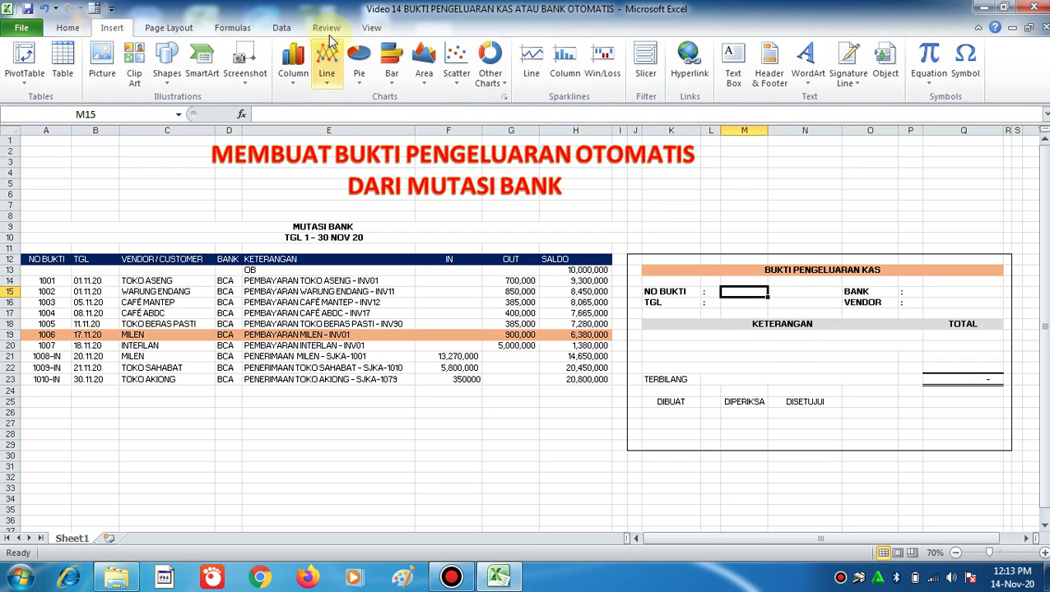
left_click(281, 29)
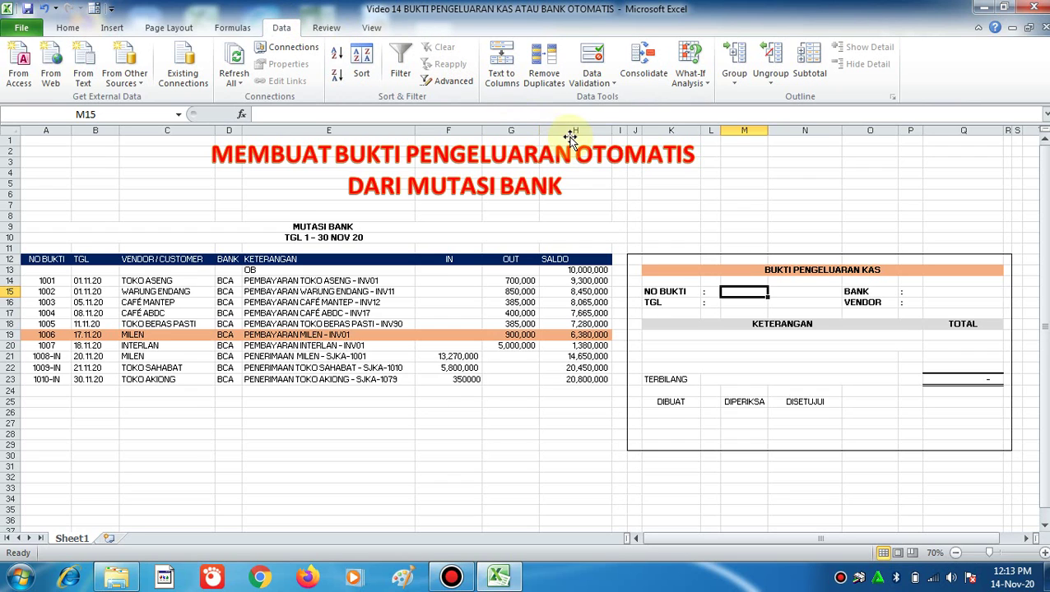
left_click(605, 86)
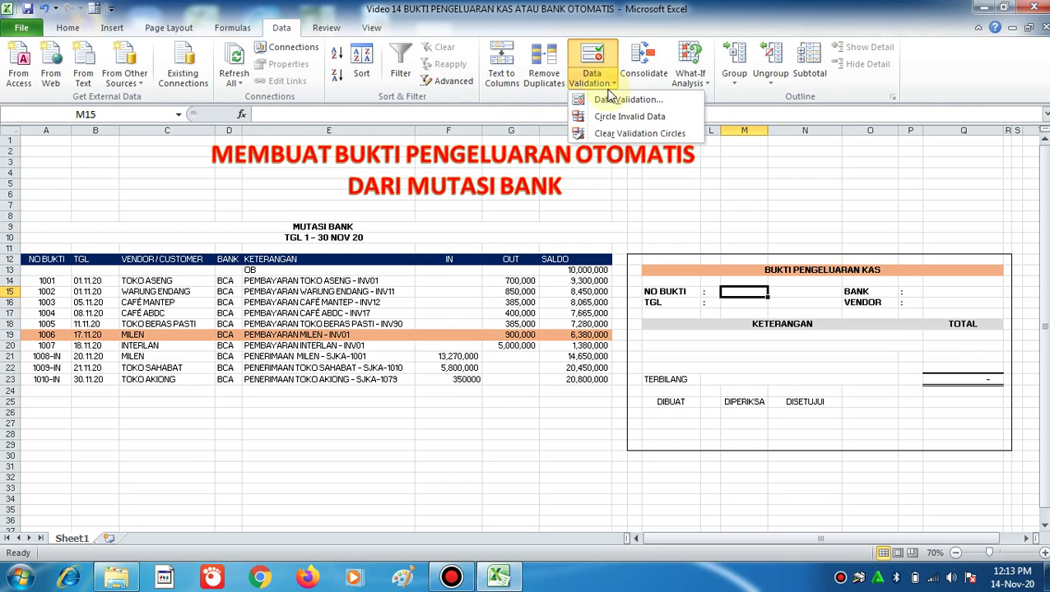
left_click(610, 99)
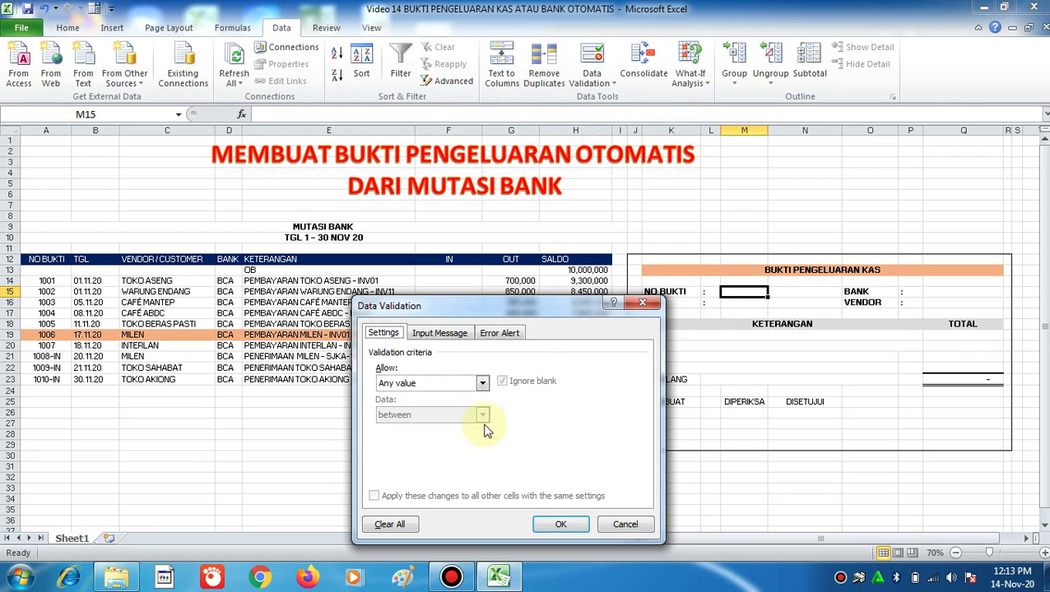
left_click(483, 385)
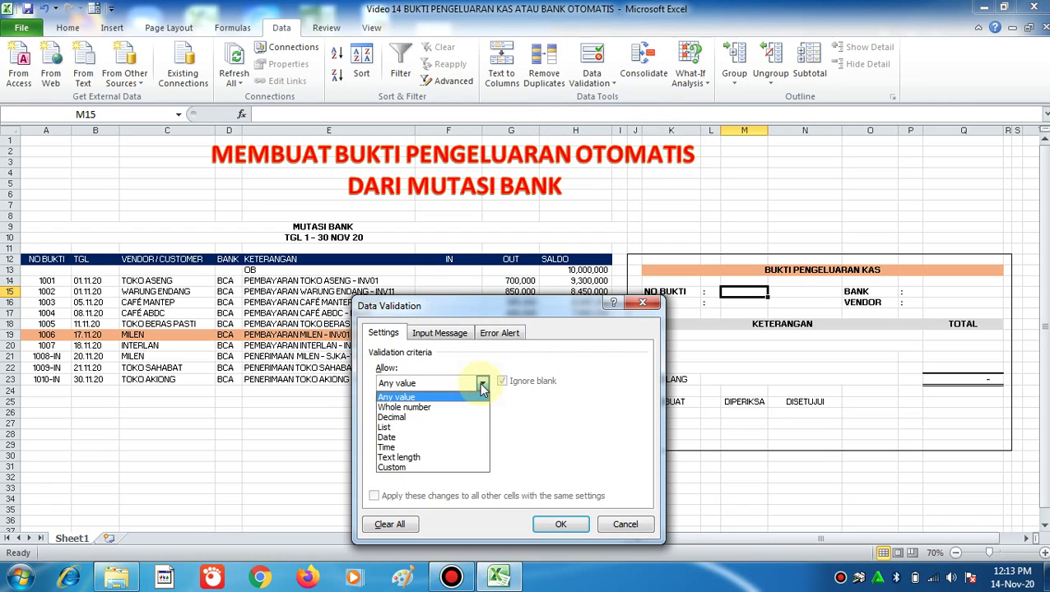
left_click(440, 427)
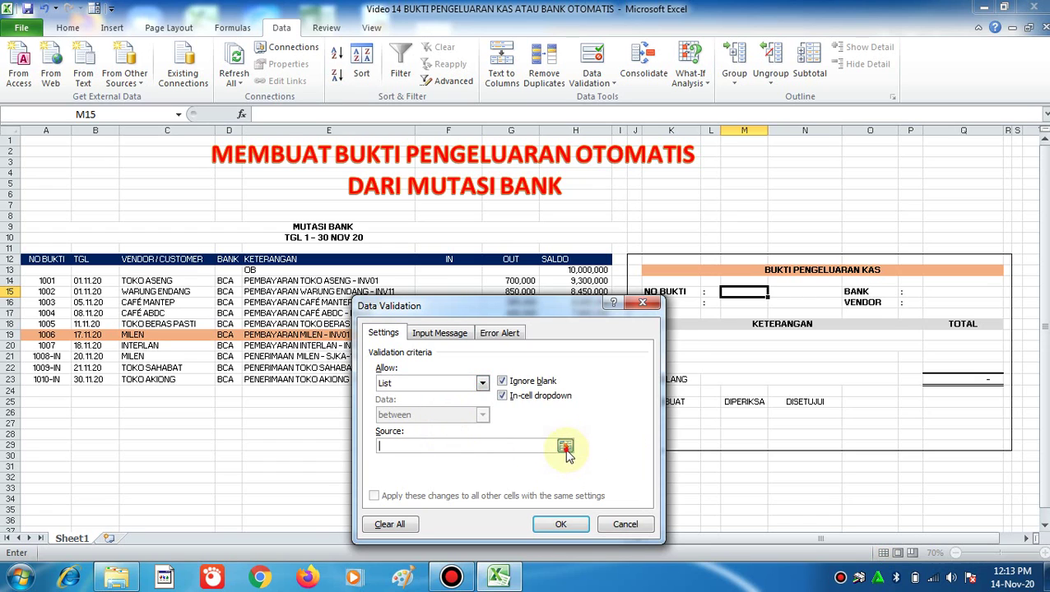
- Use the bank table's NO BUKTI range A13:A33 as the list source and apply the validation
left_click(566, 446)
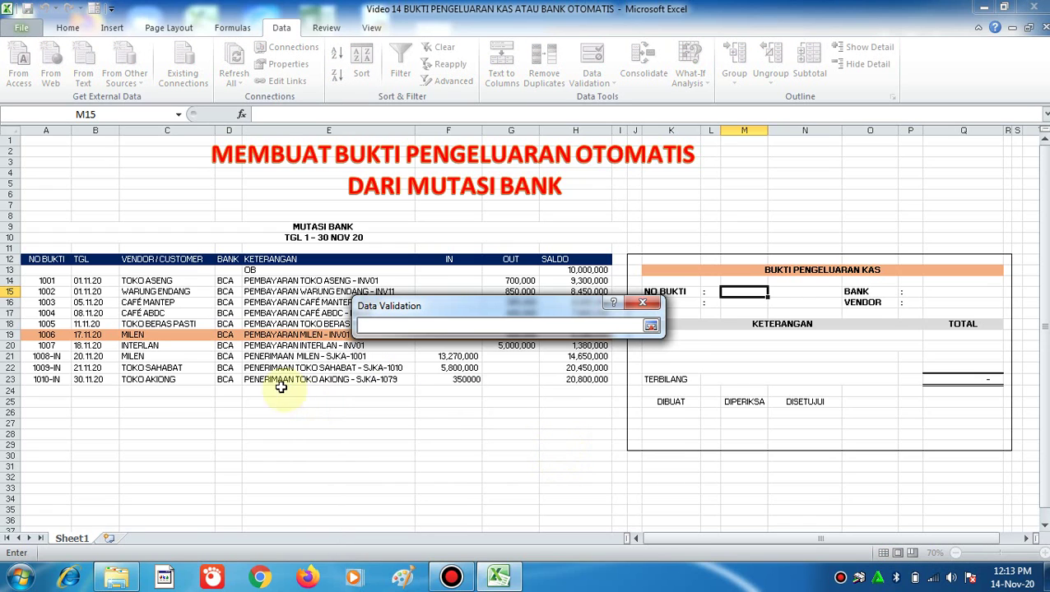
left_click(39, 272)
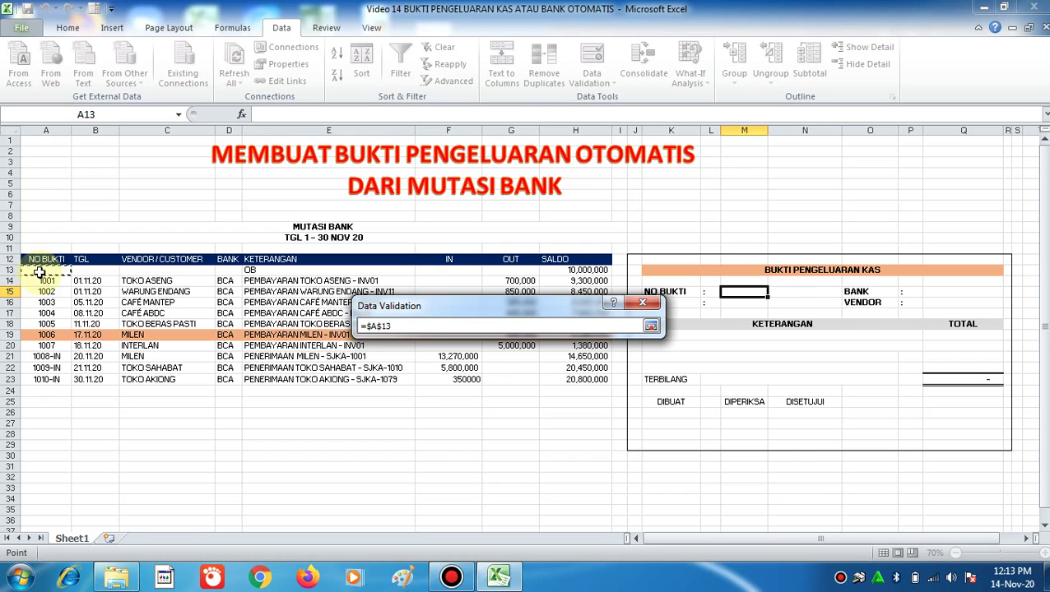
left_click_drag(39, 271, 40, 282)
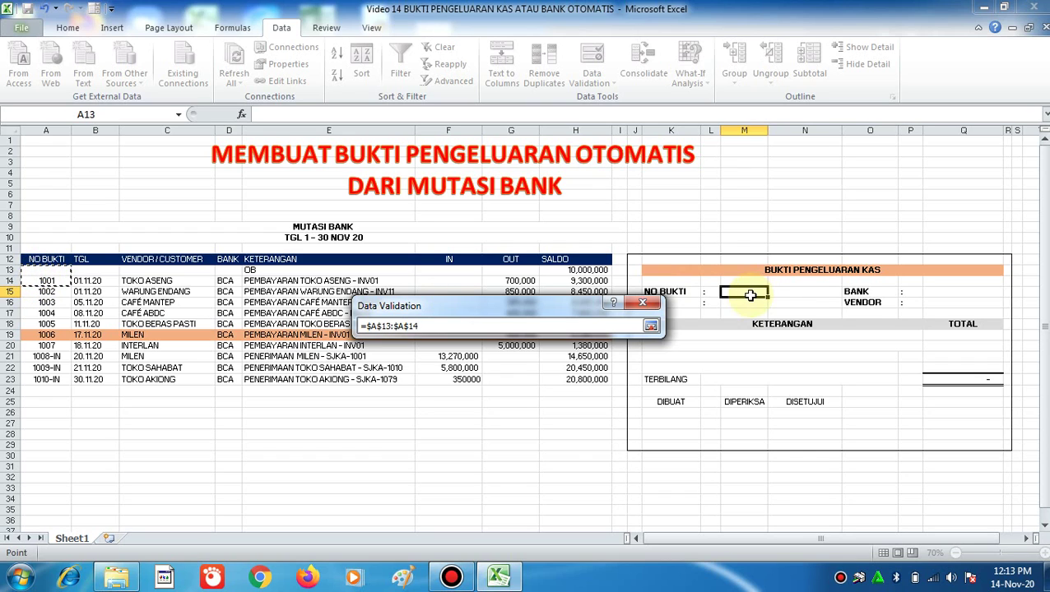
left_click(41, 335)
left_click(50, 269)
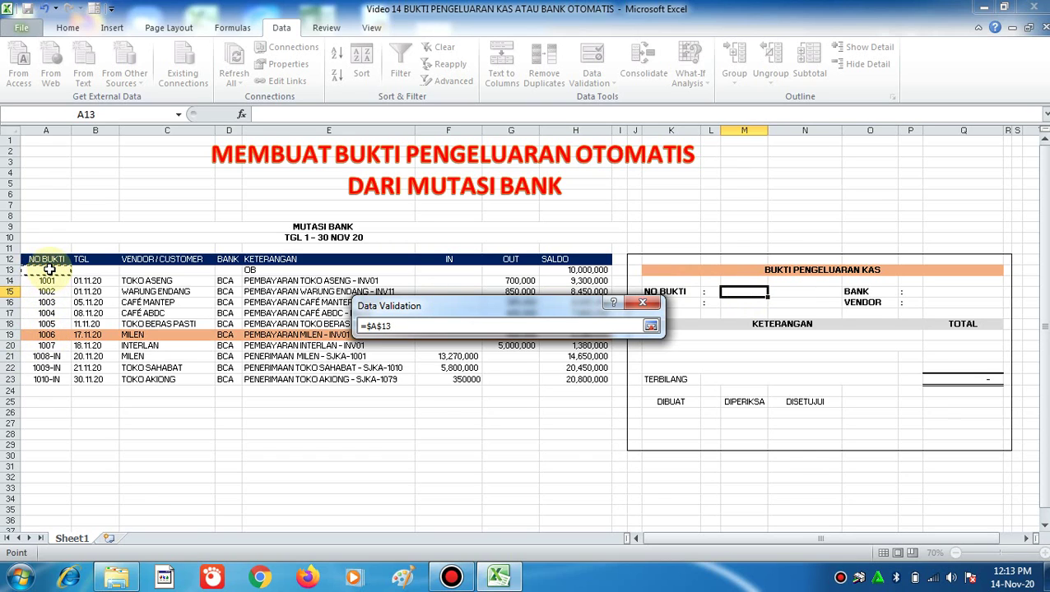
left_click_drag(49, 269, 42, 494)
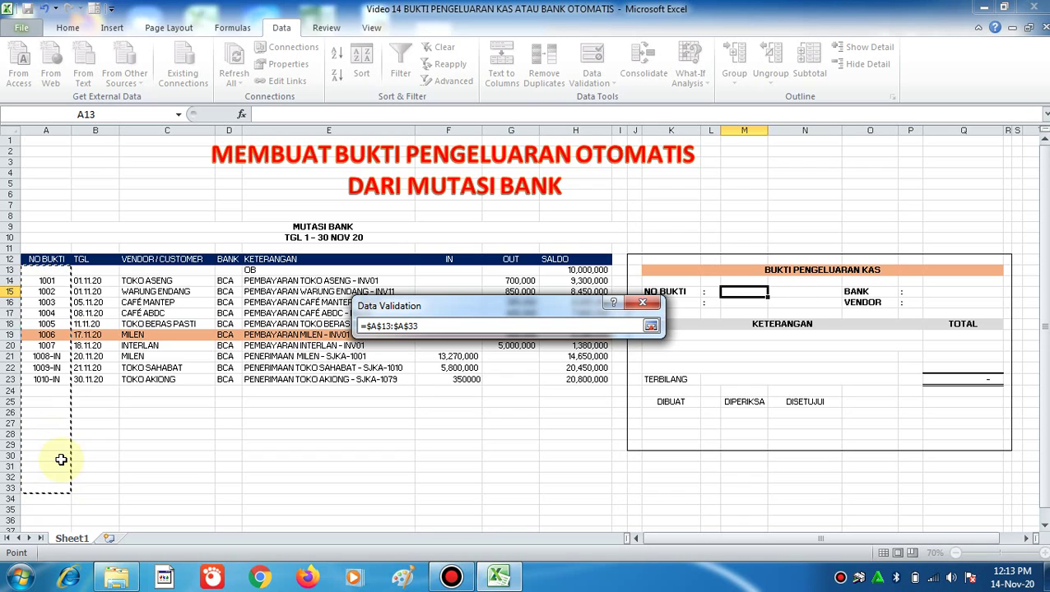
key("Return")
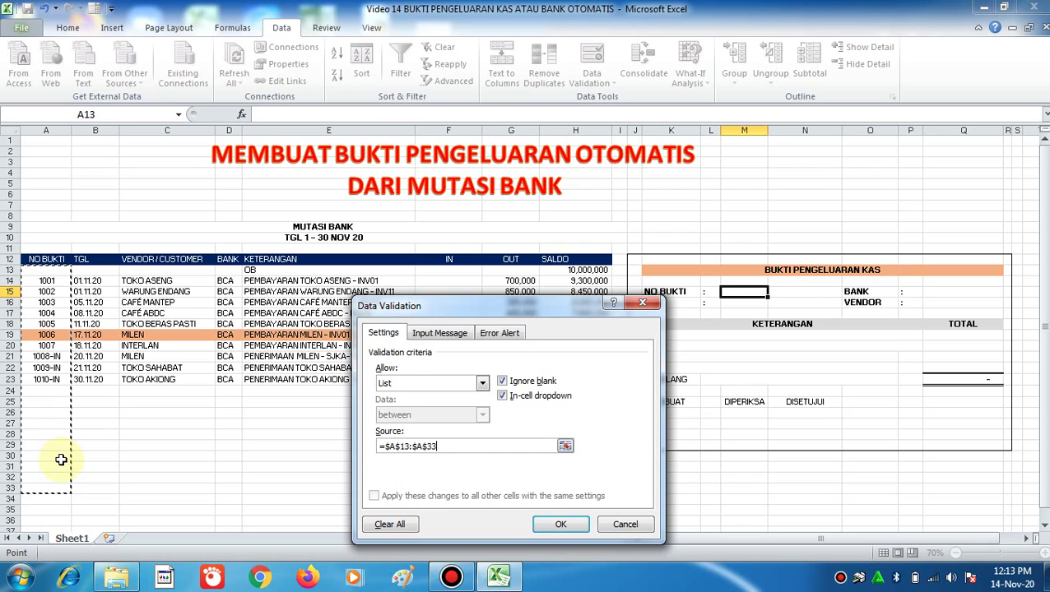
left_click(557, 525)
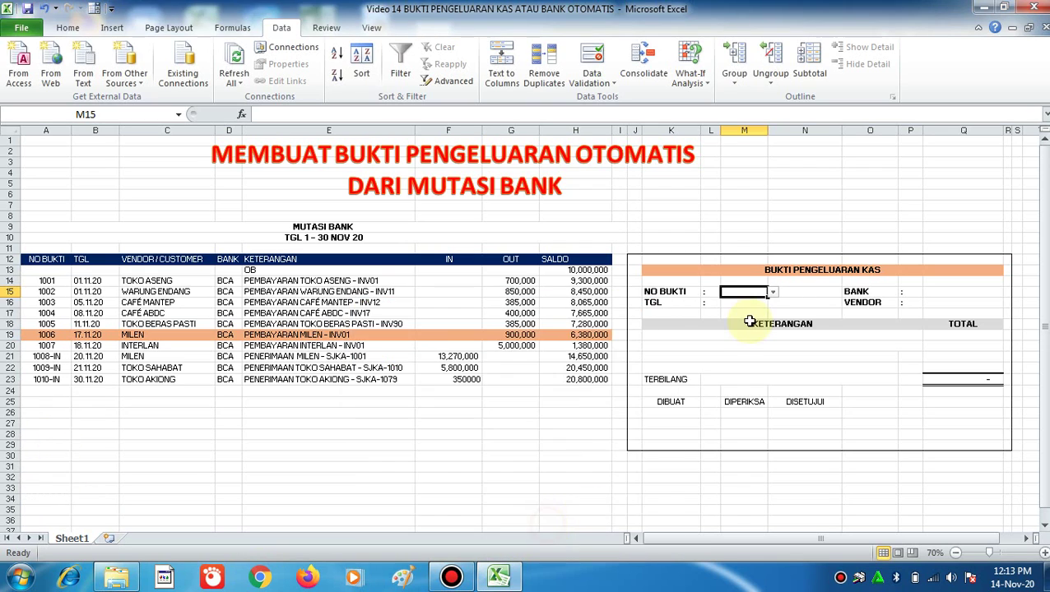
- Look through the entries of the new drop-down list in cell M15 without choosing one
left_click(774, 292)
scroll(777, 306, "down", 3)
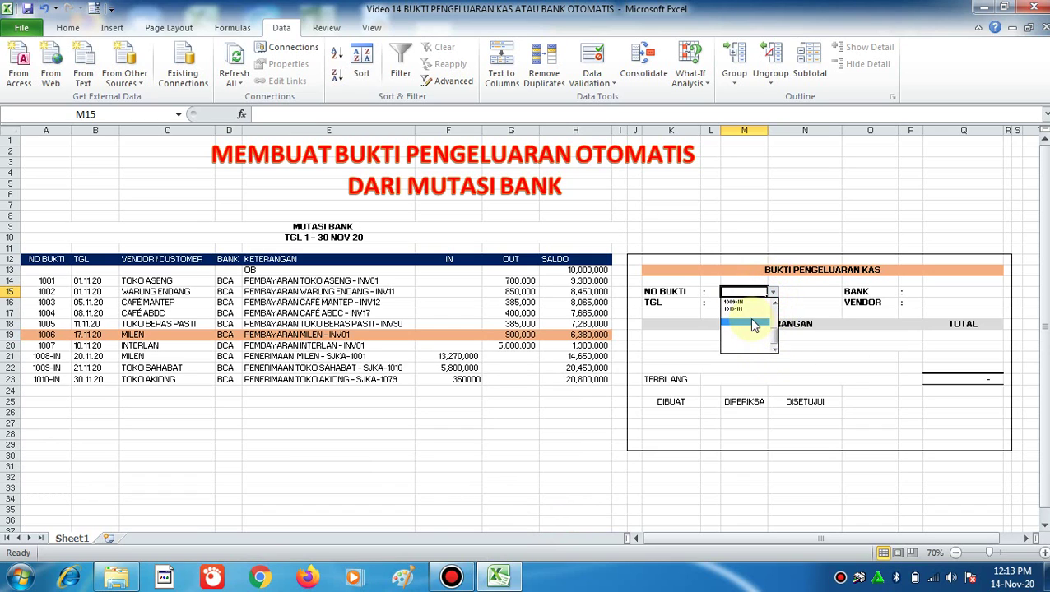
left_click_drag(775, 337, 776, 307)
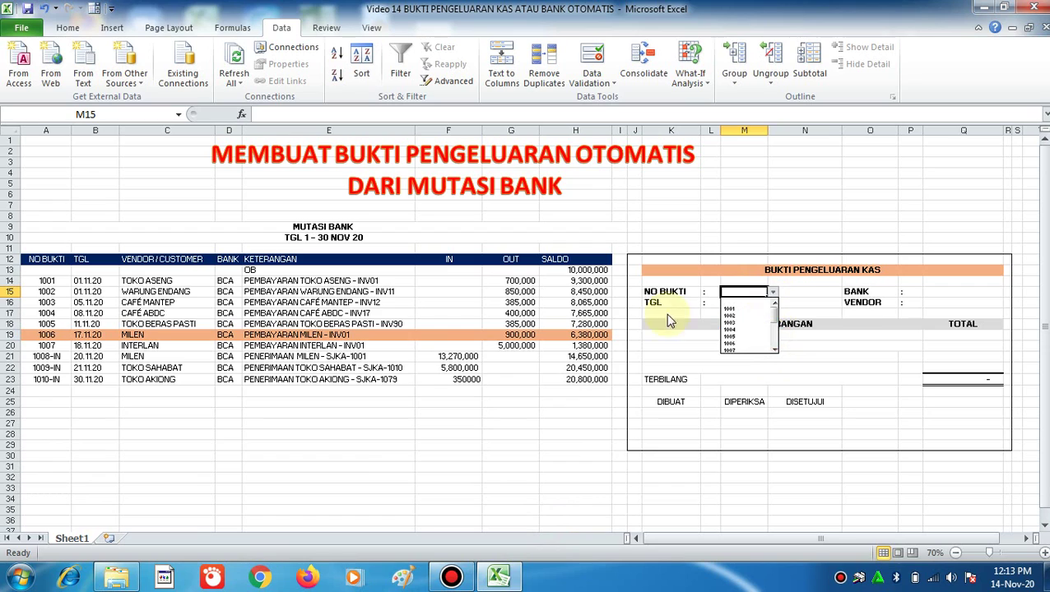
left_click(187, 478)
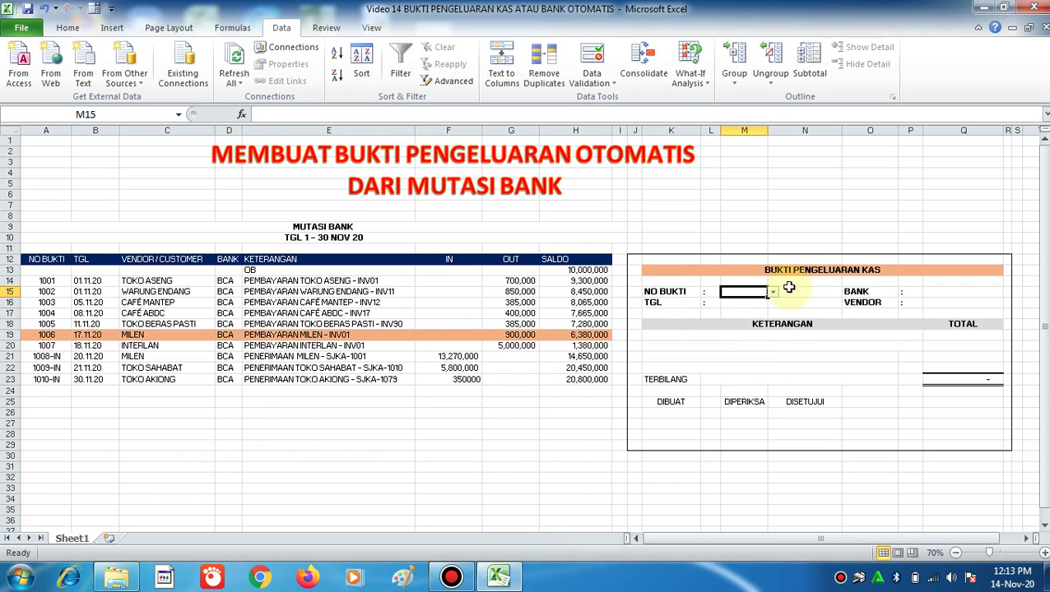
- Fill cells A34:H34 with yellow to mark the row just below the list's source range
left_click(8, 498)
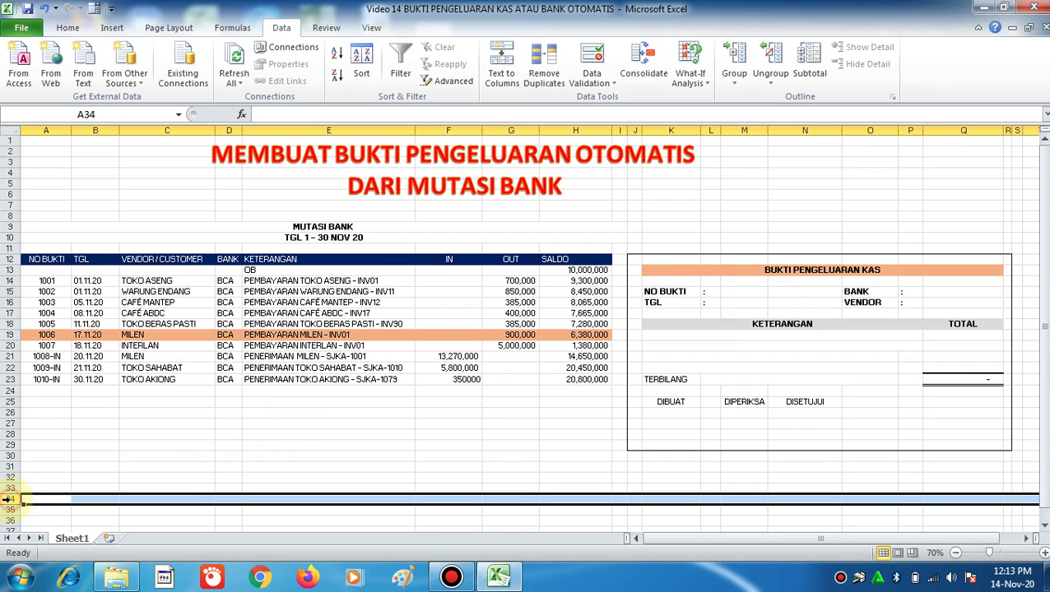
left_click(125, 497)
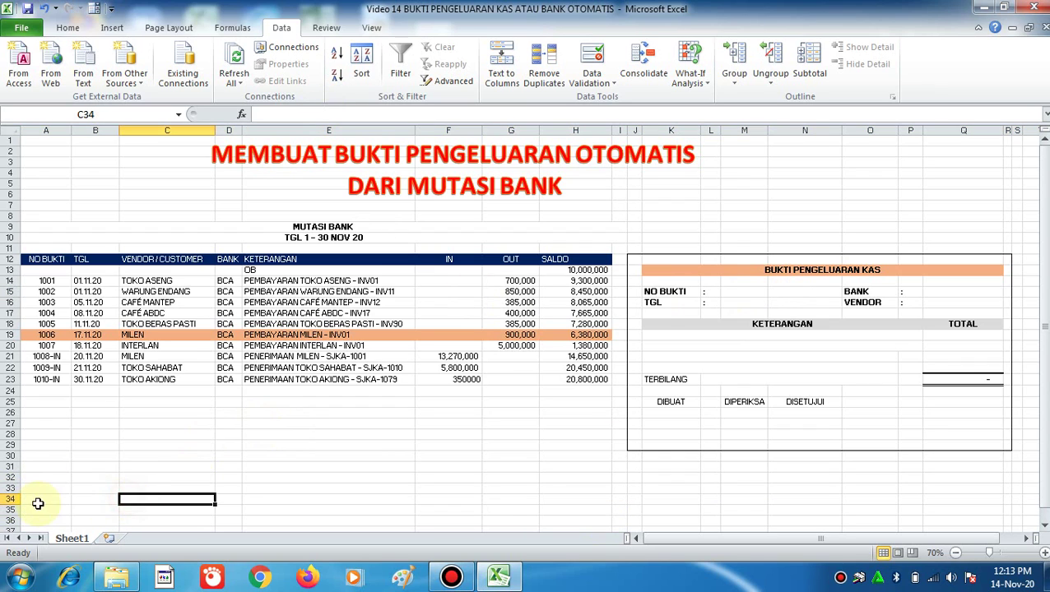
left_click_drag(38, 499, 586, 499)
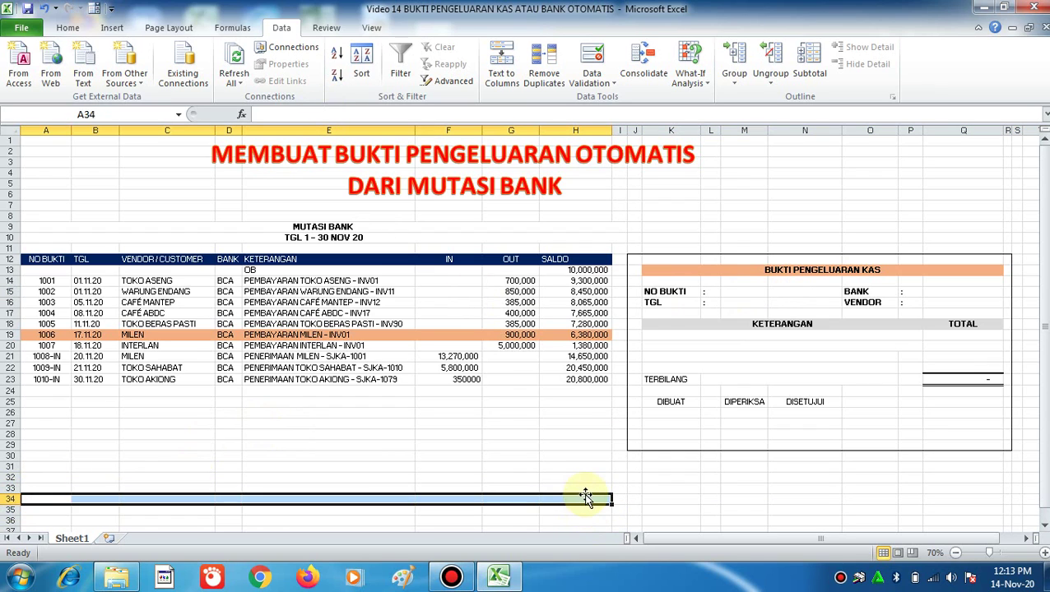
left_click(67, 27)
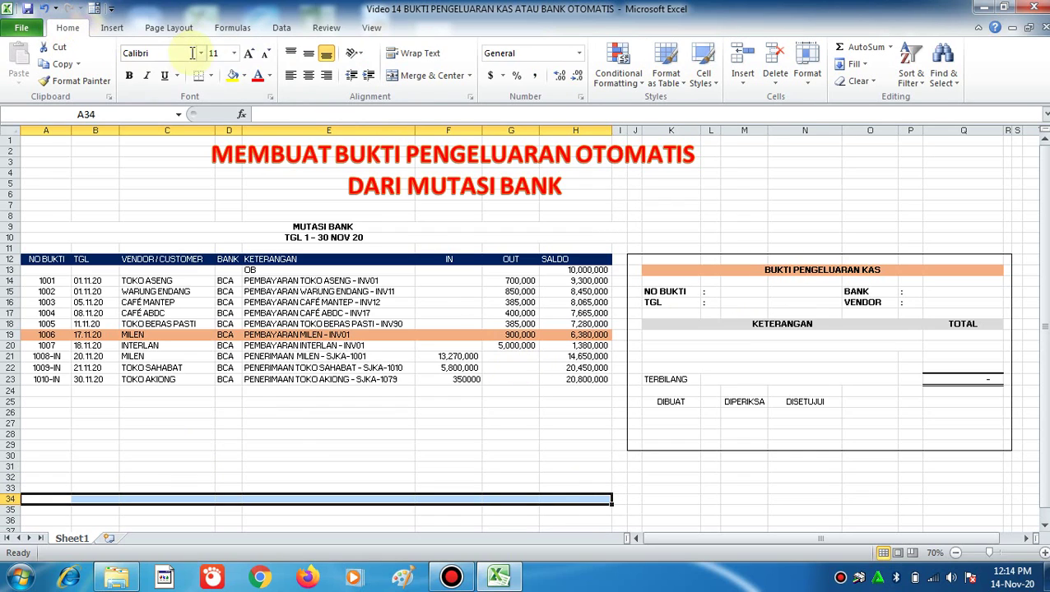
left_click(231, 75)
left_click(220, 433)
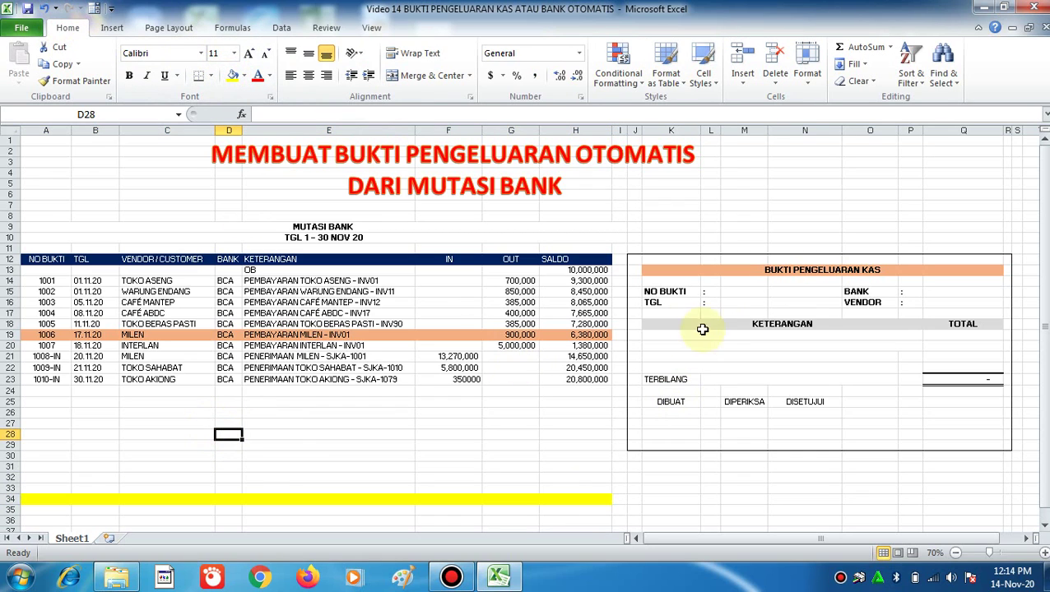
- Enter the voucher number 1001 directly in the NO BUKTI cell M15
left_click(742, 292)
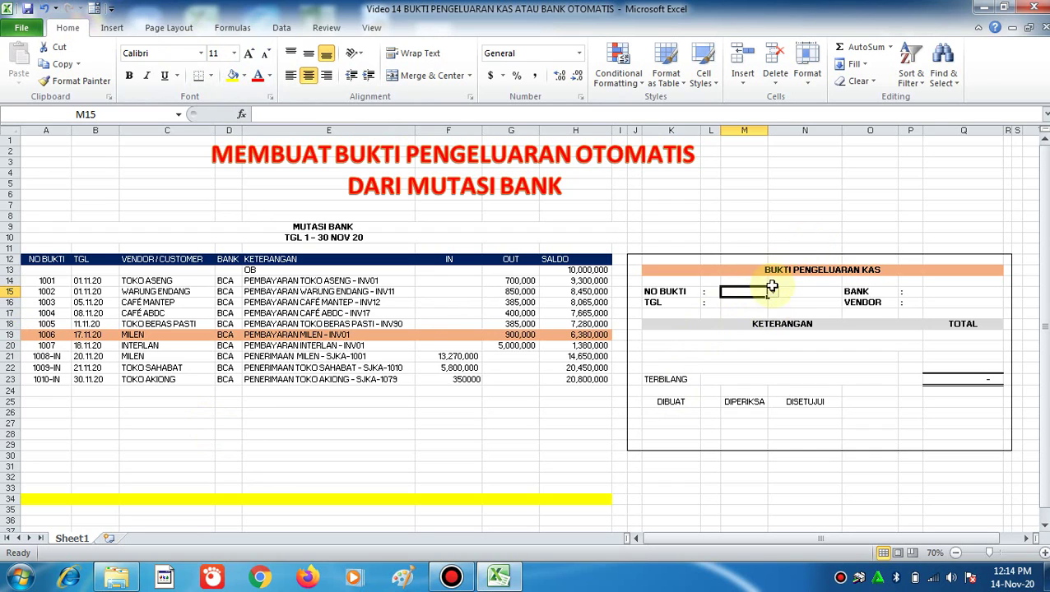
type("1")
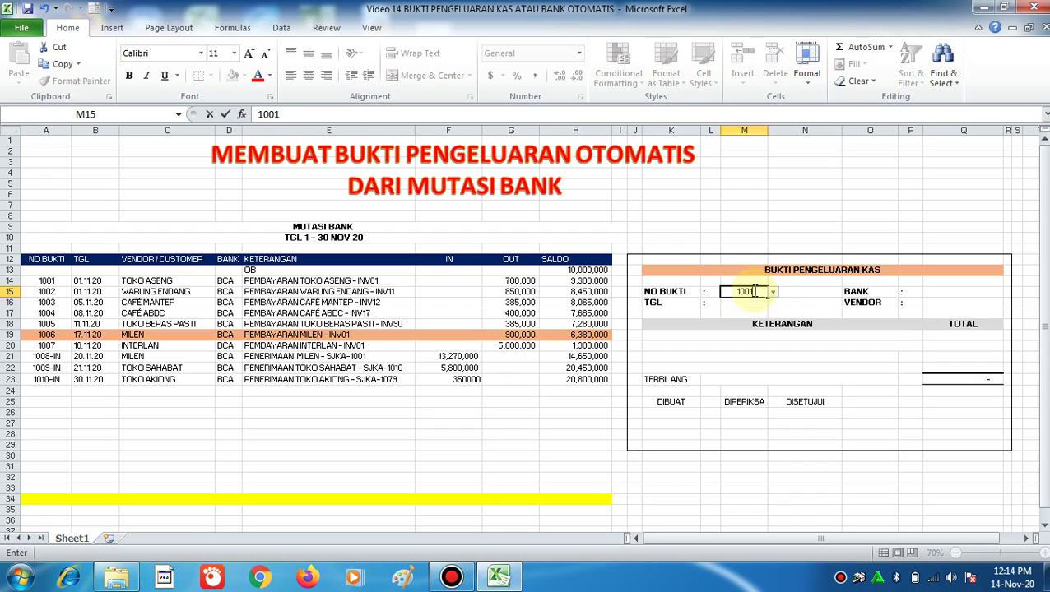
type("001")
key("Return")
- Pick 1006 from the NO BUKTI drop-down list in cell M15
left_click(753, 291)
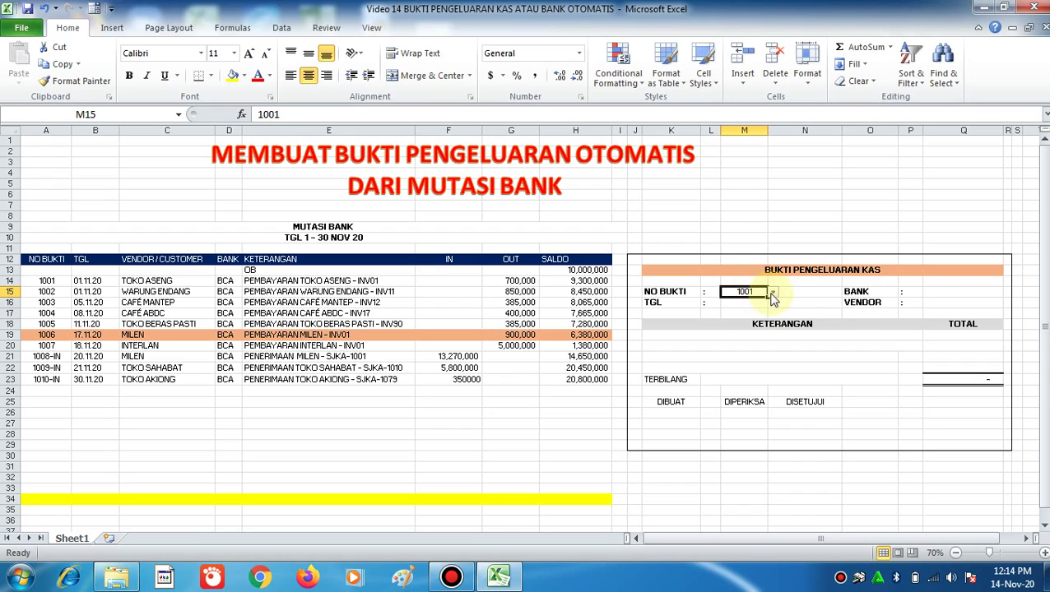
left_click(772, 293)
left_click(736, 315)
left_click(772, 293)
left_click(754, 322)
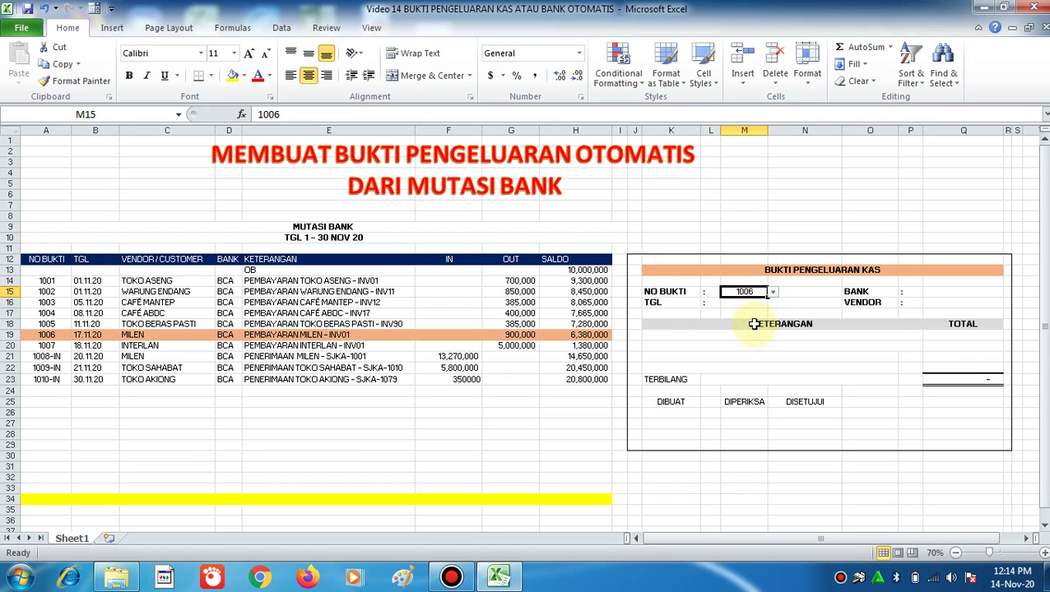
- Examine the voucher's TGL, BANK, KETERANGAN, TOTAL and TERBILANG fields that depend on the NO BUKTI in M15
left_click(46, 280)
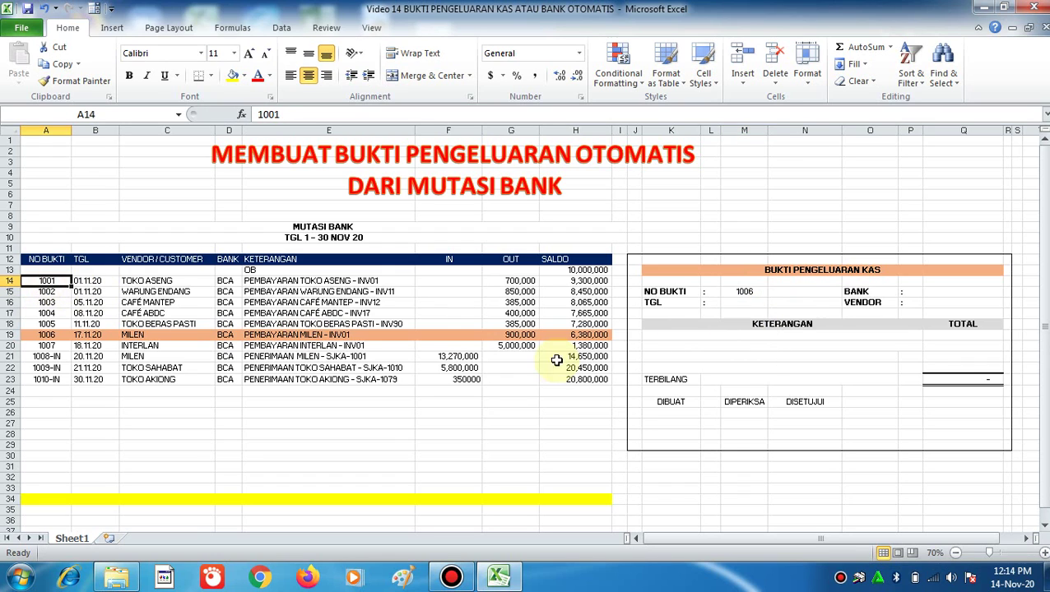
left_click(753, 292)
left_click(751, 304)
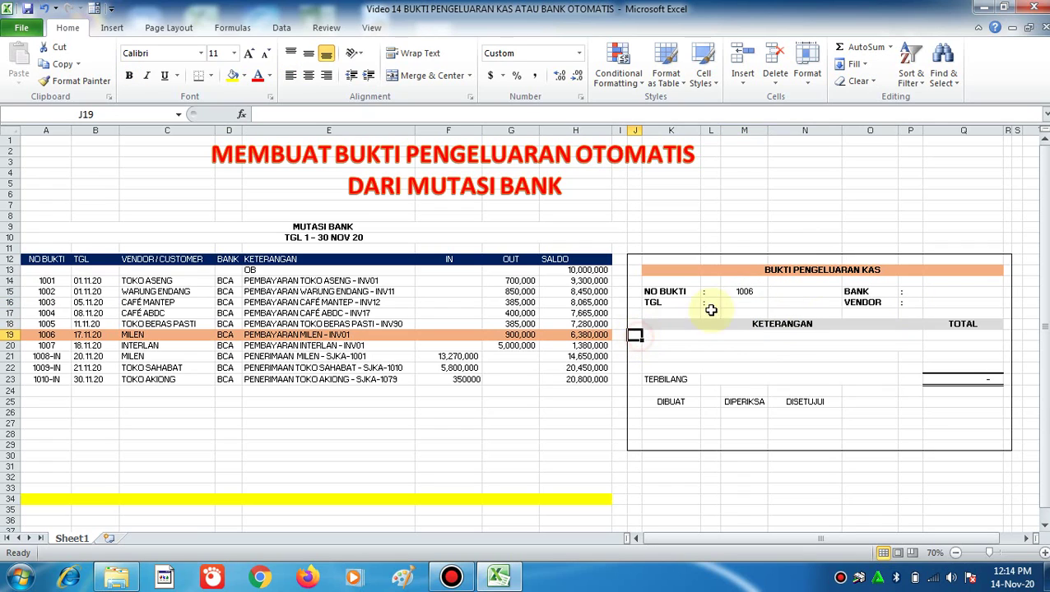
left_click(729, 291)
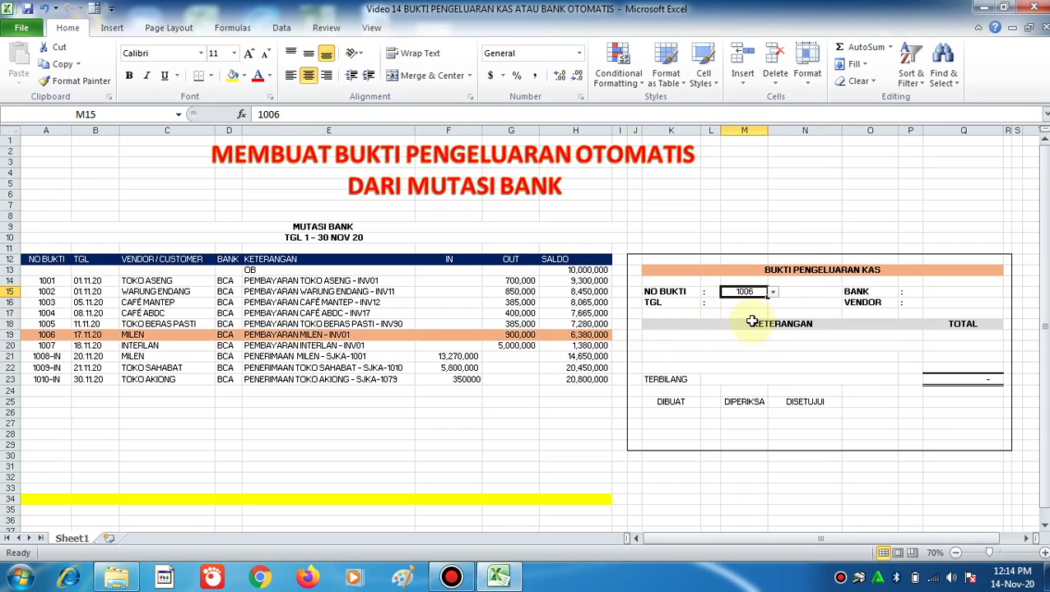
left_click(740, 303)
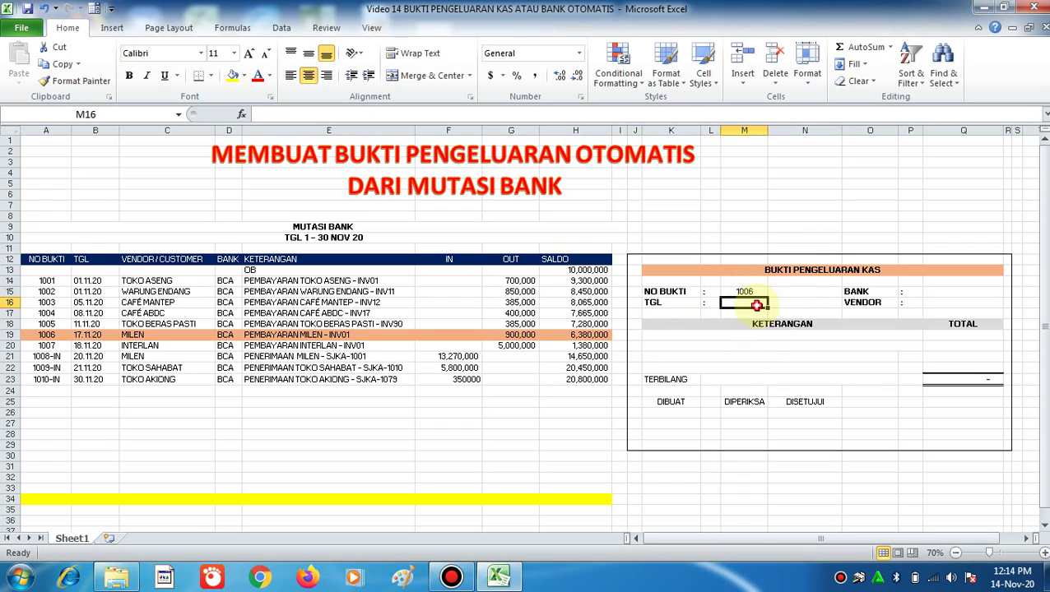
left_click(909, 292)
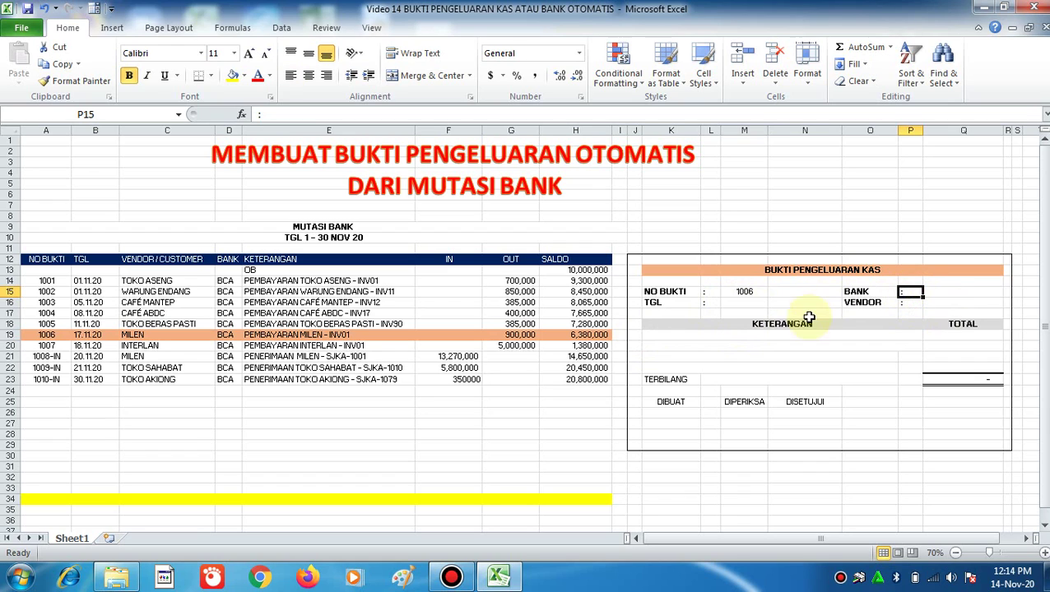
left_click(735, 292)
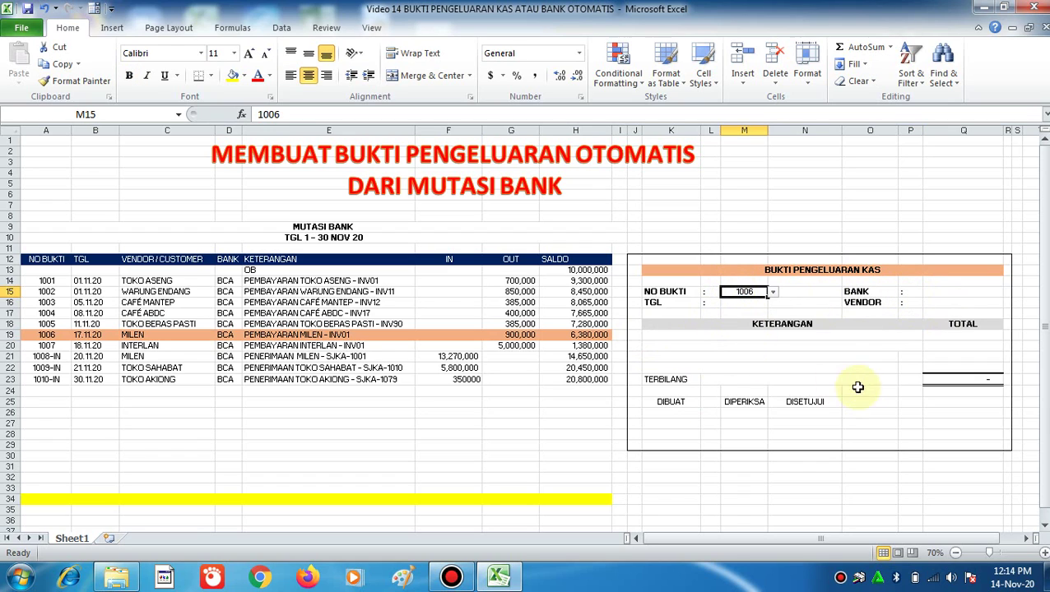
left_click(810, 339)
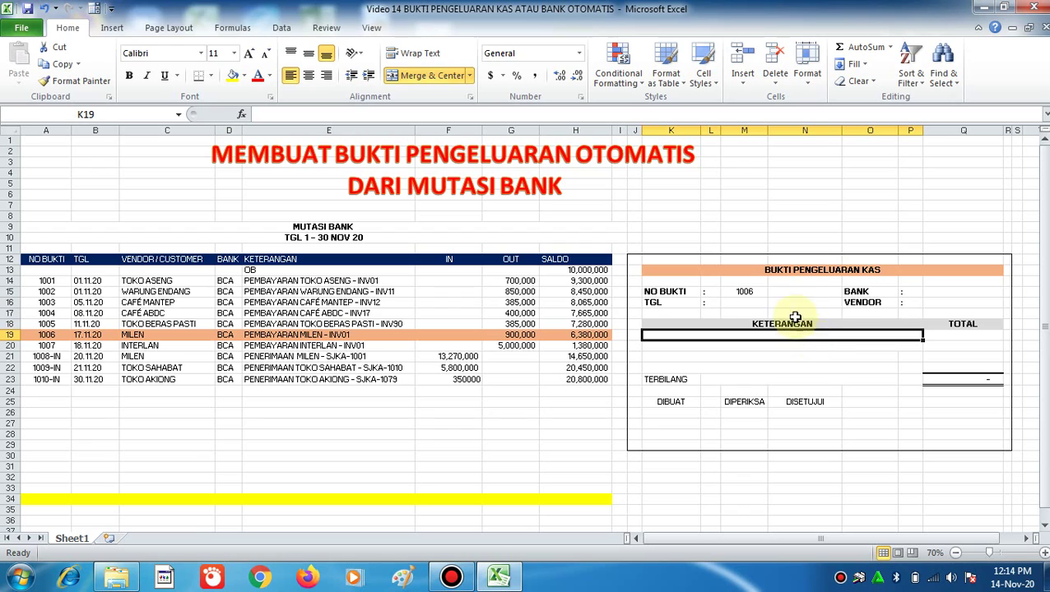
left_click(742, 293)
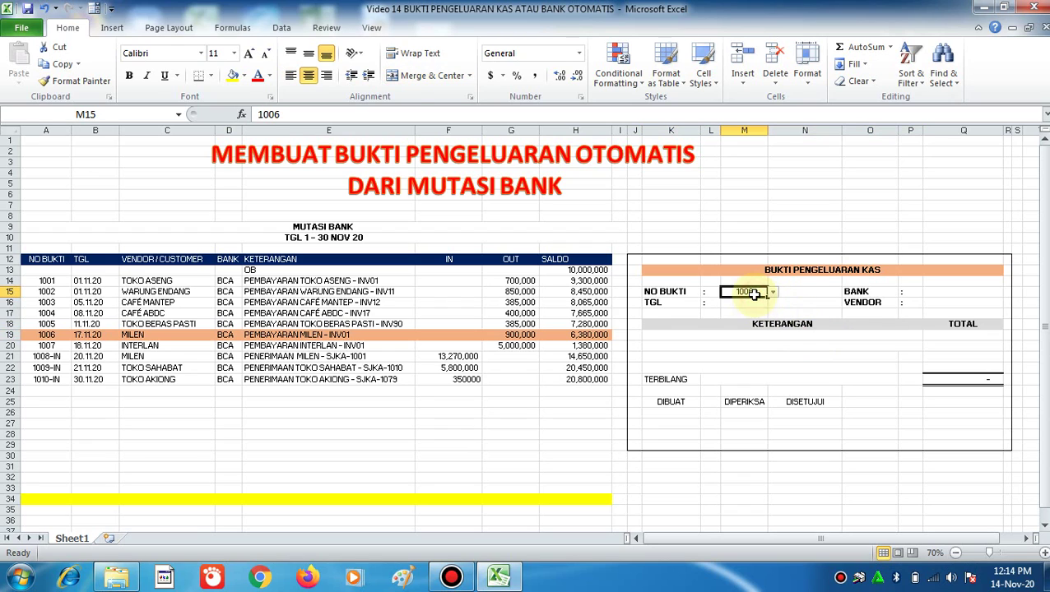
left_click(961, 341)
left_click(742, 290)
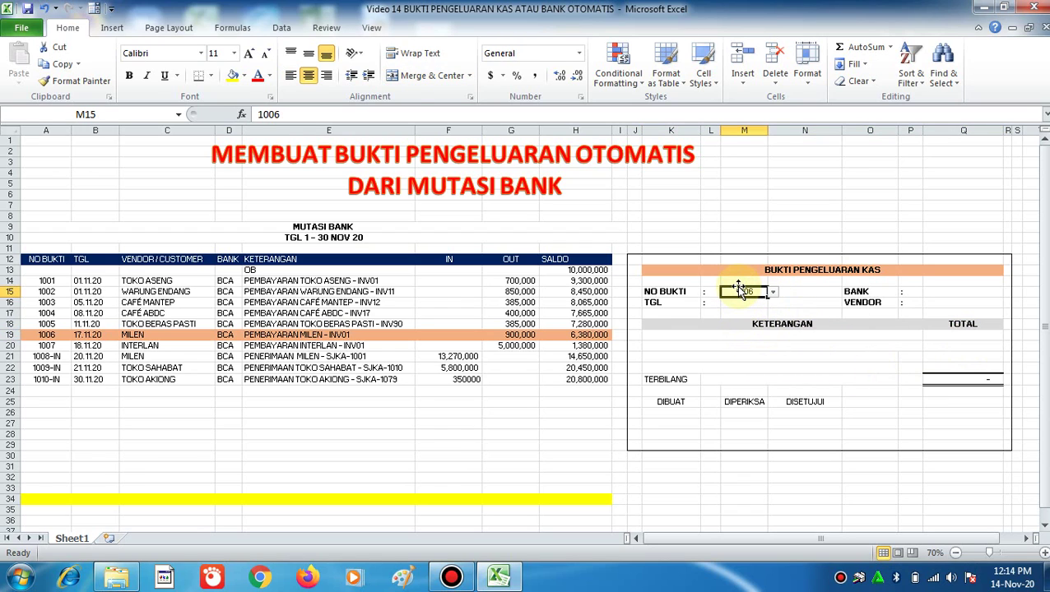
left_click(678, 379)
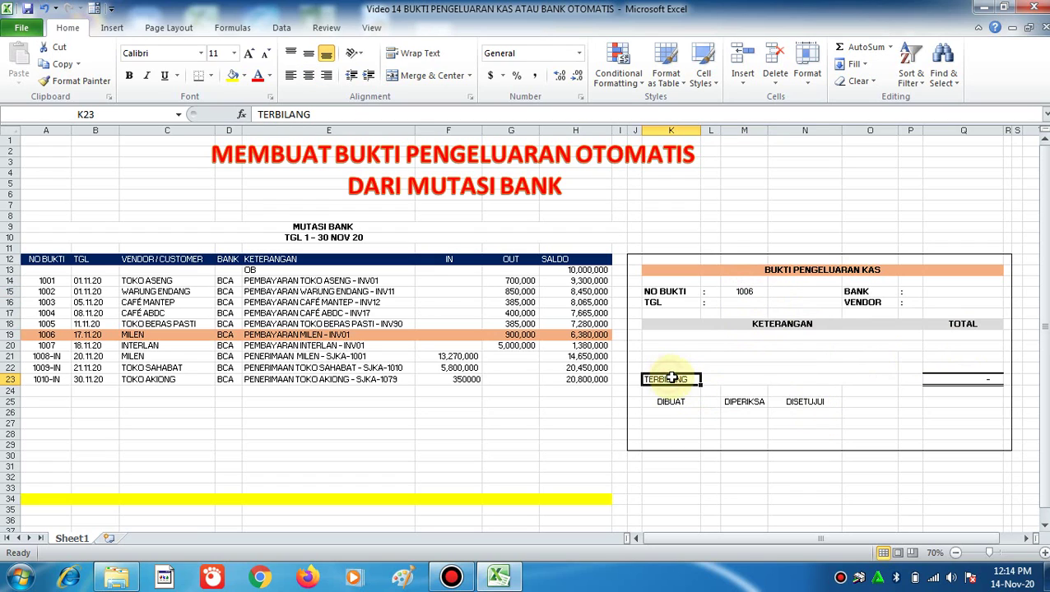
left_click(978, 335)
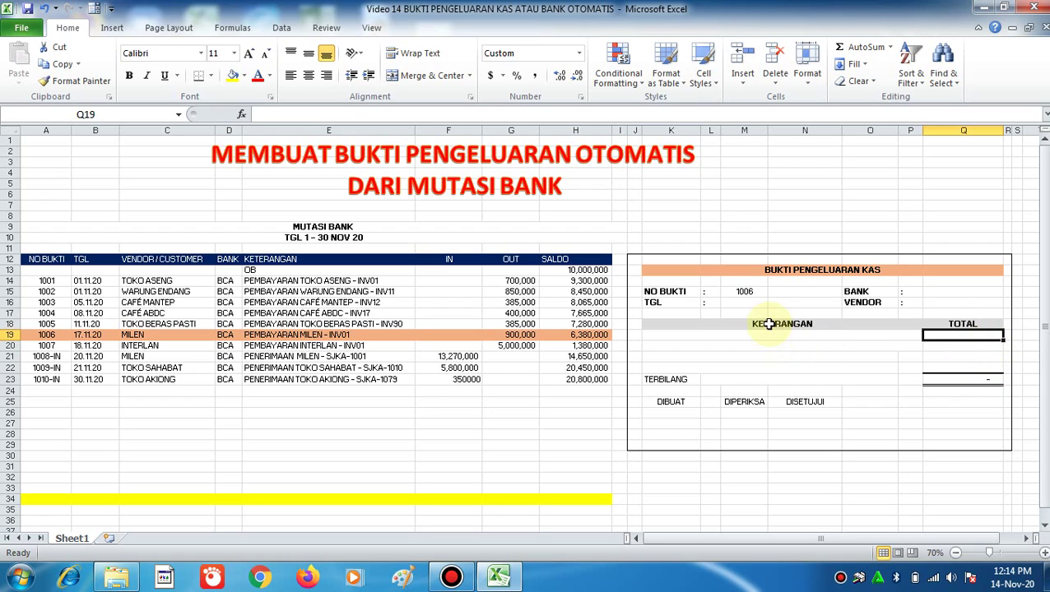
- Empty the NO BUKTI cell M15 by choosing a blank entry from its drop-down list
left_click(745, 293)
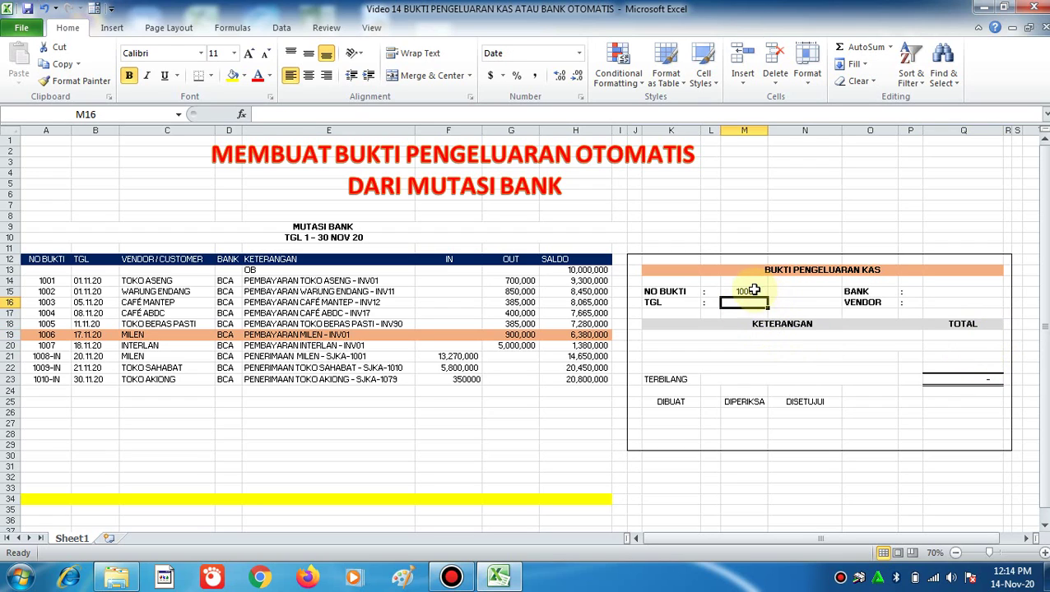
left_click(773, 292)
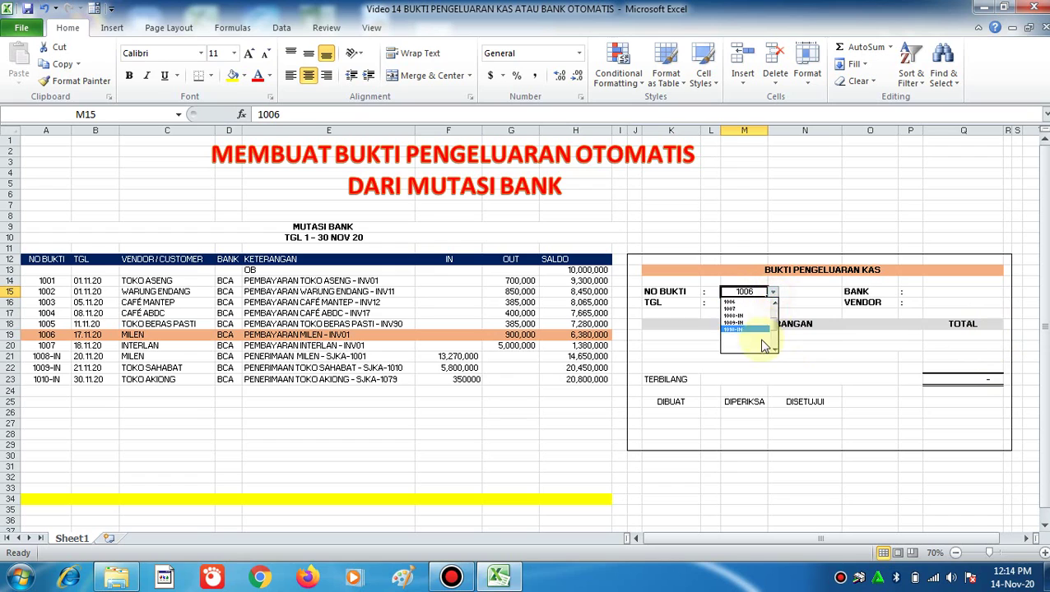
left_click(760, 340)
left_click(754, 222)
- Insert a VLOOKUP function in the voucher's TGL cell M16 with M15 as the lookup value
left_click(751, 302)
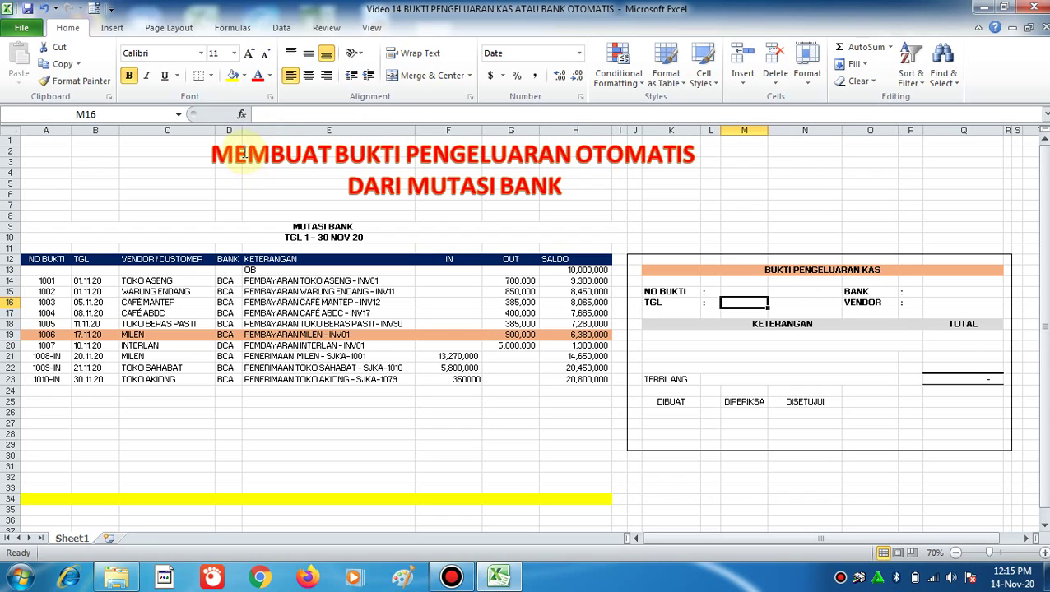
left_click(243, 116)
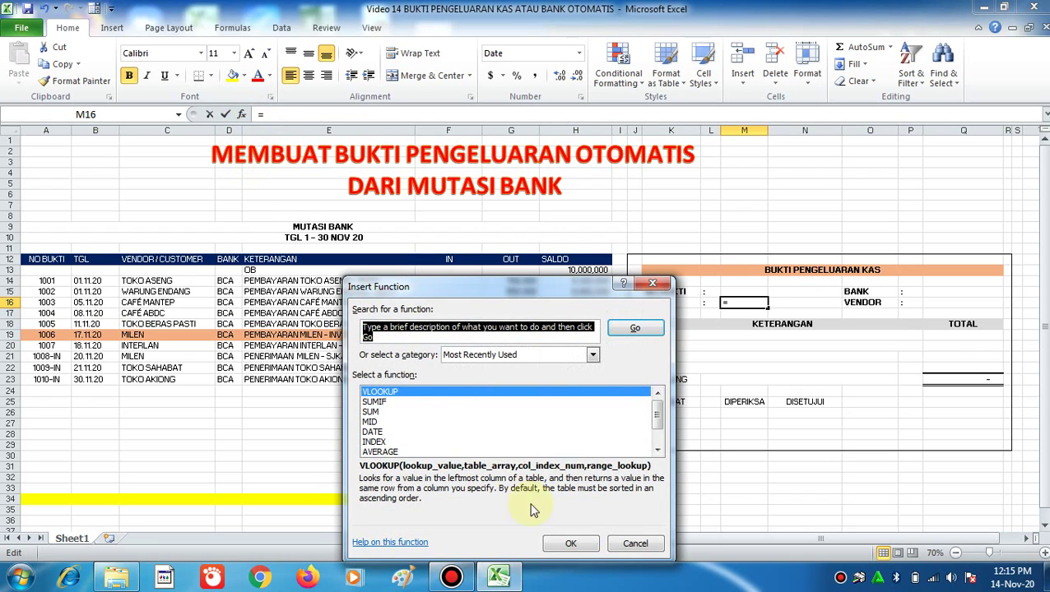
left_click(565, 543)
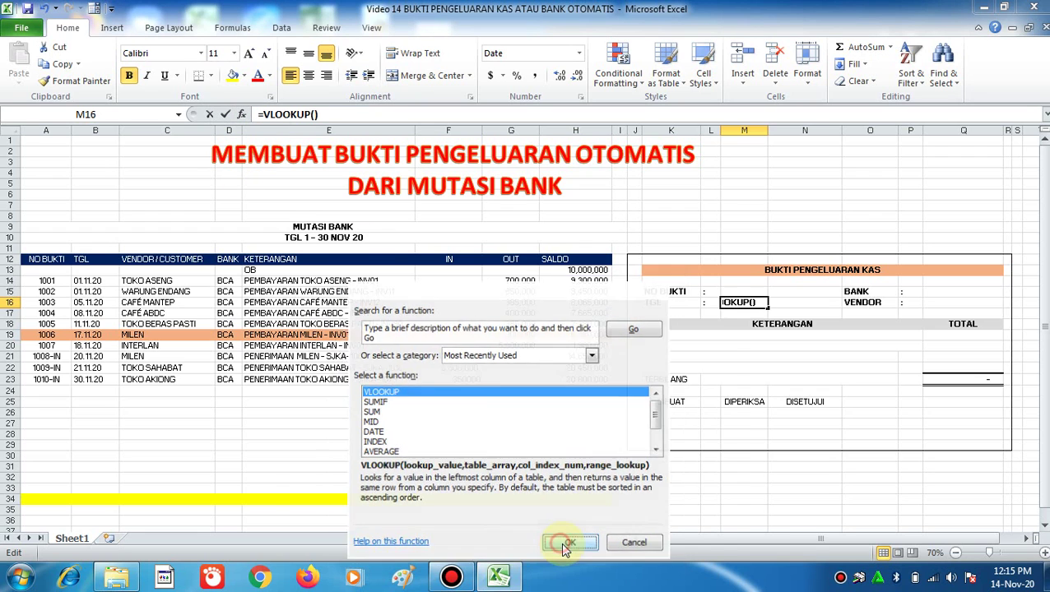
left_click(535, 344)
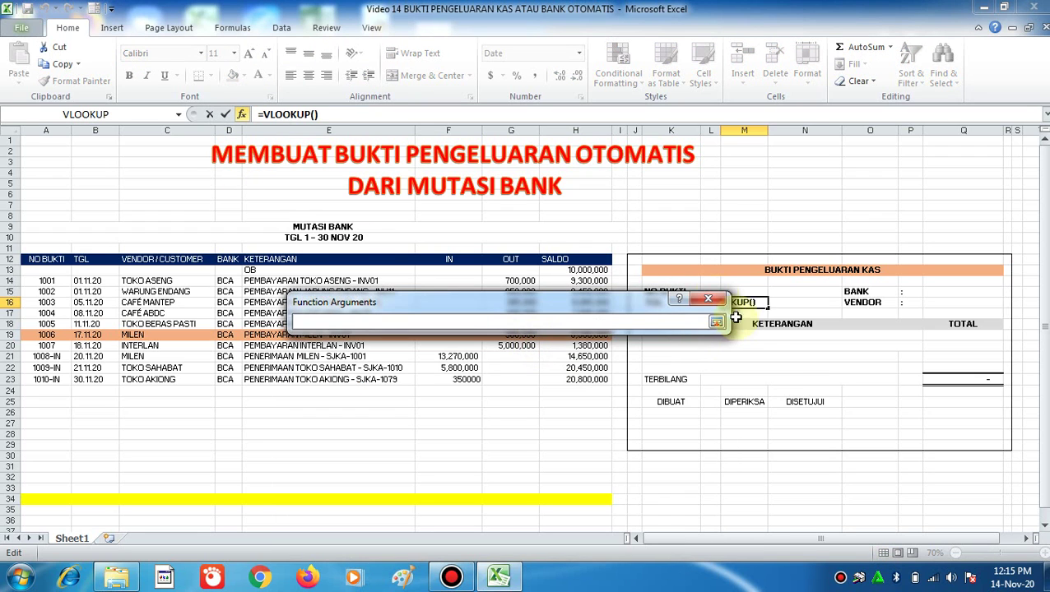
left_click_drag(624, 299, 511, 80)
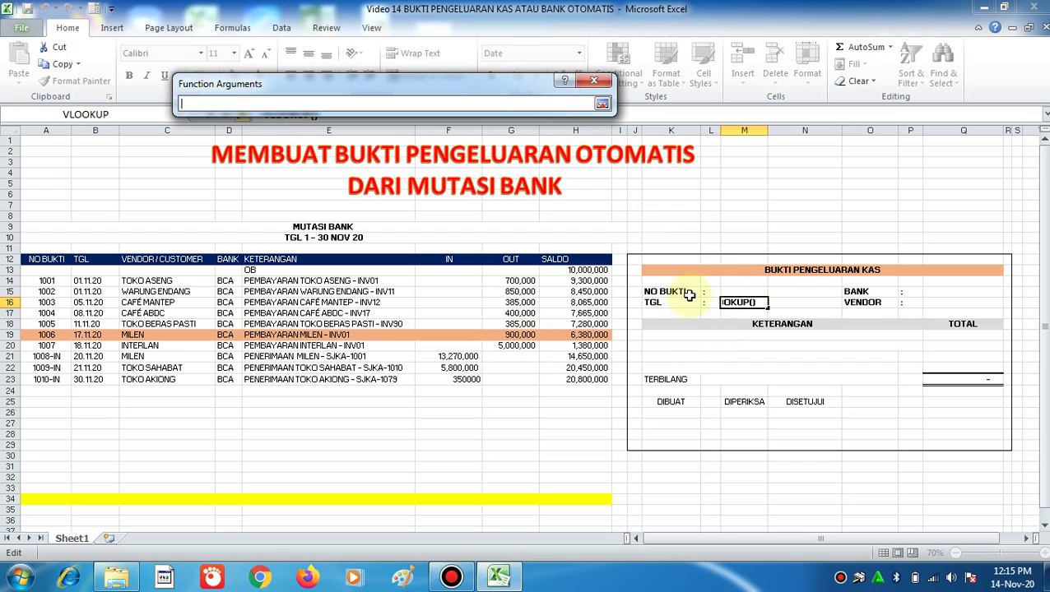
left_click(731, 293)
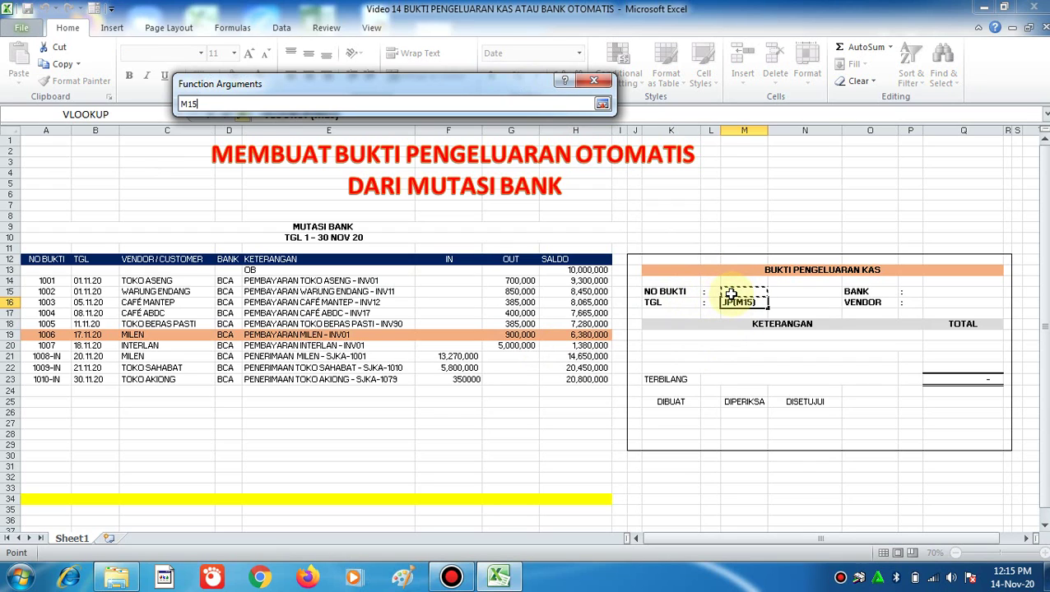
key("Return")
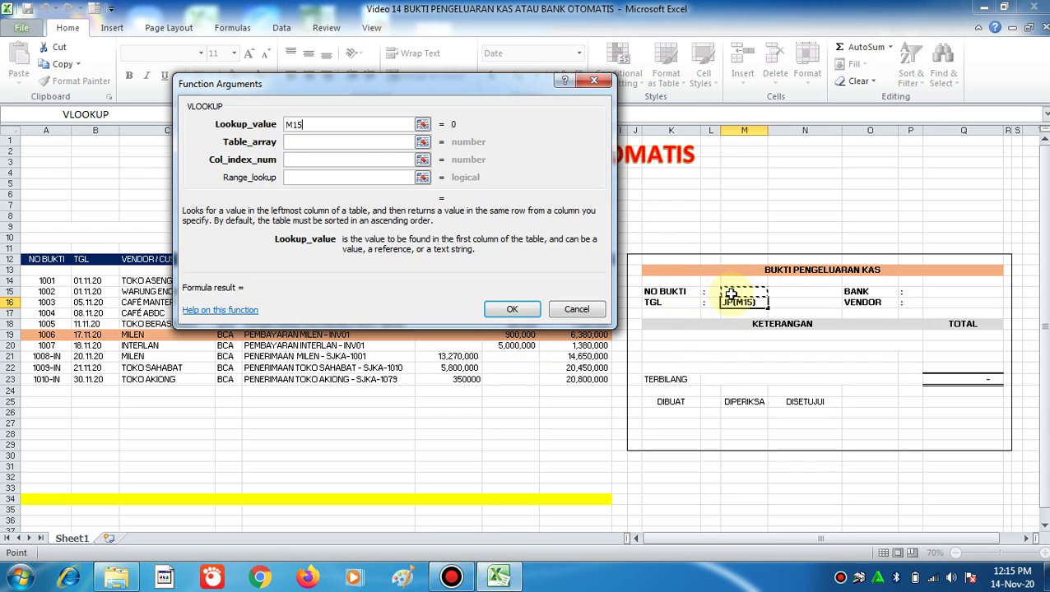
- Set the VLOOKUP table array to the bank table range A13:H33 and make it absolute as $A$13:$H$33
left_click(423, 143)
left_click(41, 291)
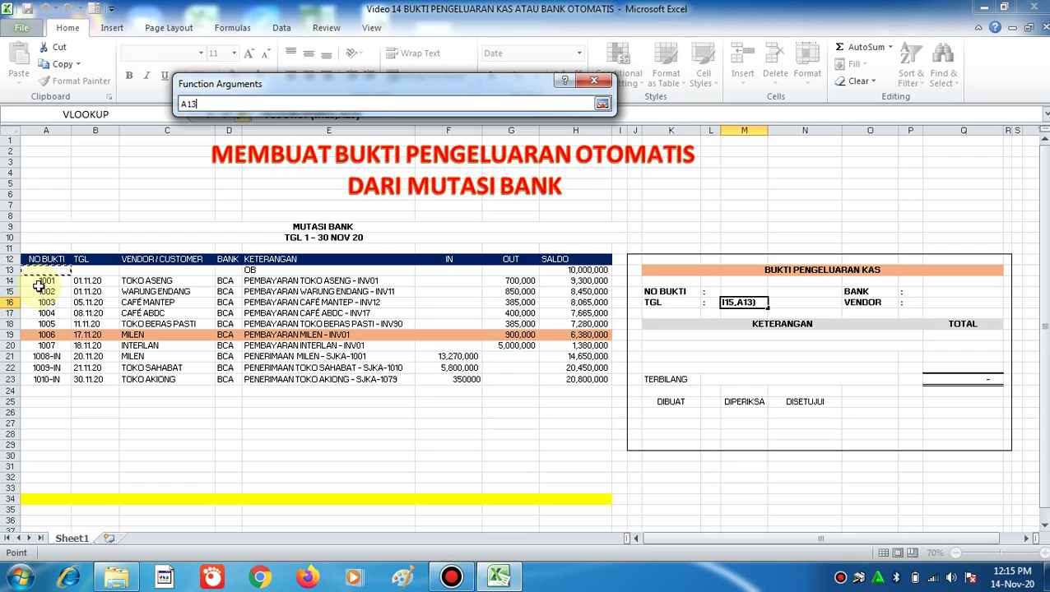
key("shift+Right")
key("shift+Right")
key("shift+Right")
key("shift+Right")
key("shift+Right")
key("shift+Right")
key("shift+Right")
key("shift+Down")
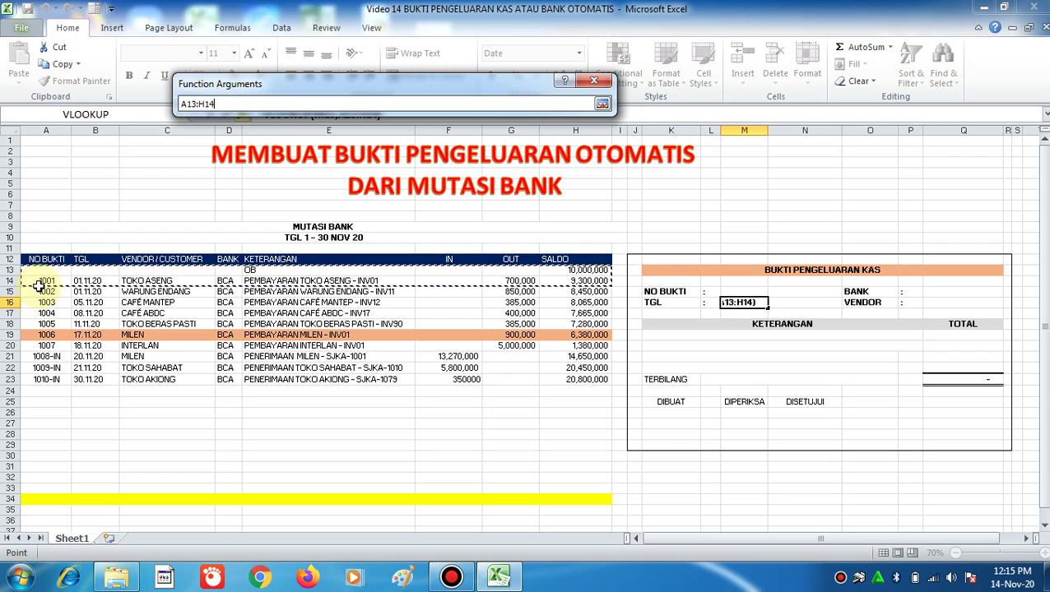
key("shift+Down")
key("shift+Down")
key("shift+Down")
key("shift+Down")
key("shift+Down")
key("shift+Down")
key("shift+Down")
key("shift+Down")
key("shift+Down")
key("shift+Down")
key("shift+Down")
key("shift+Down")
key("shift+Down")
key("shift+Down")
key("shift+Down")
key("shift+Down")
key("shift+Down")
key("shift+Down")
key("shift+Down")
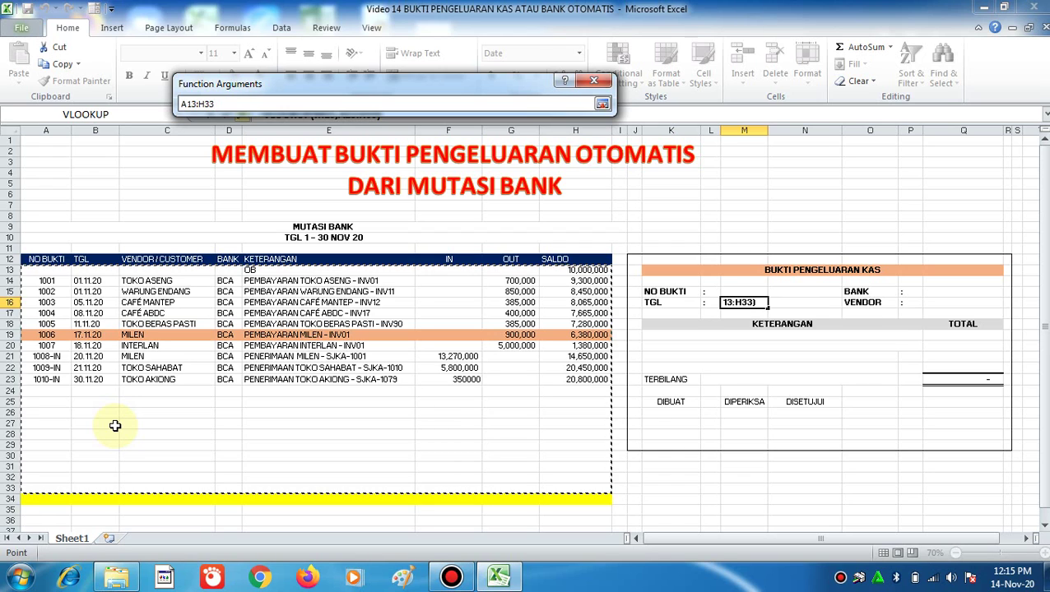
key("Return")
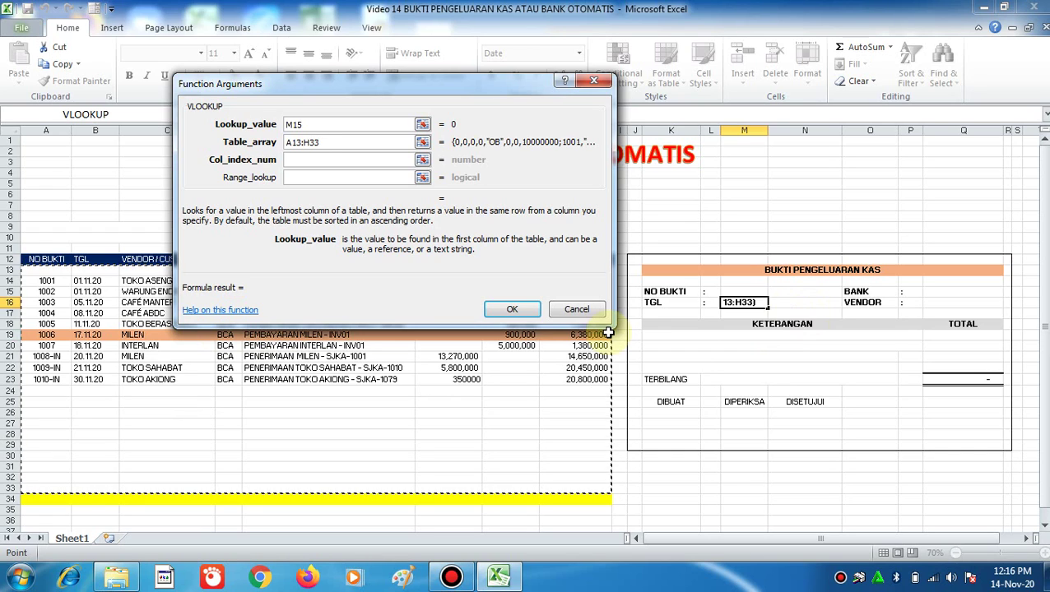
key("F4")
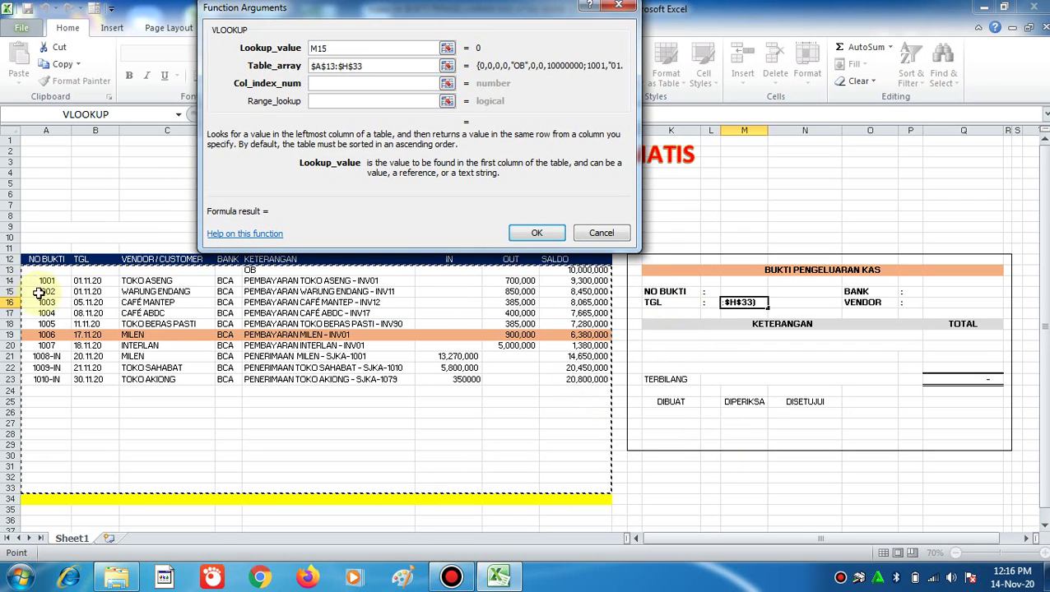
- Set the VLOOKUP column index to 2 and the range lookup to 0, and confirm the function
left_click(359, 85)
type("2")
left_click(350, 102)
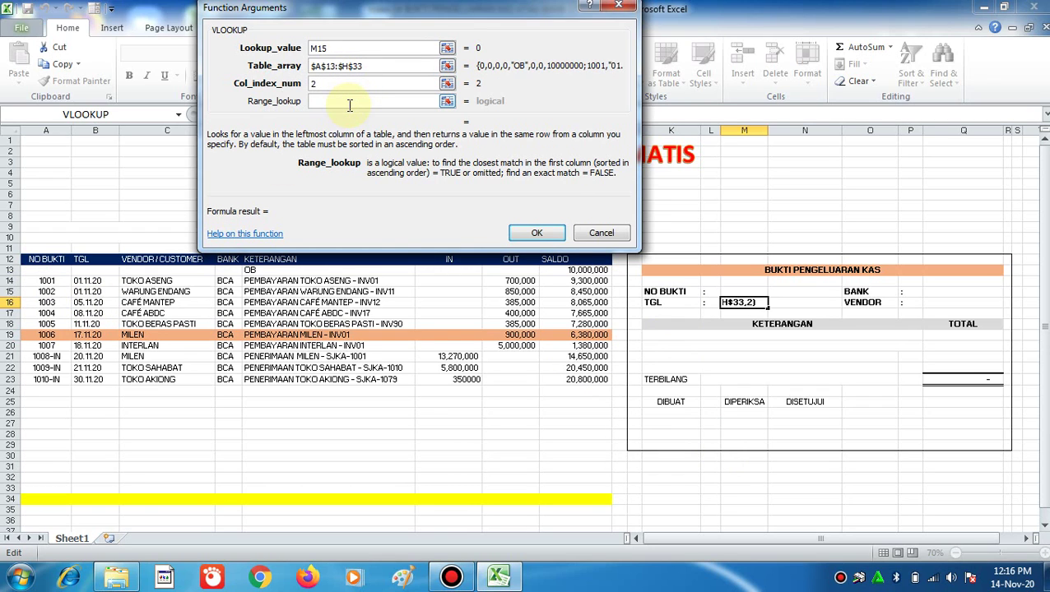
type("0")
key("Return")
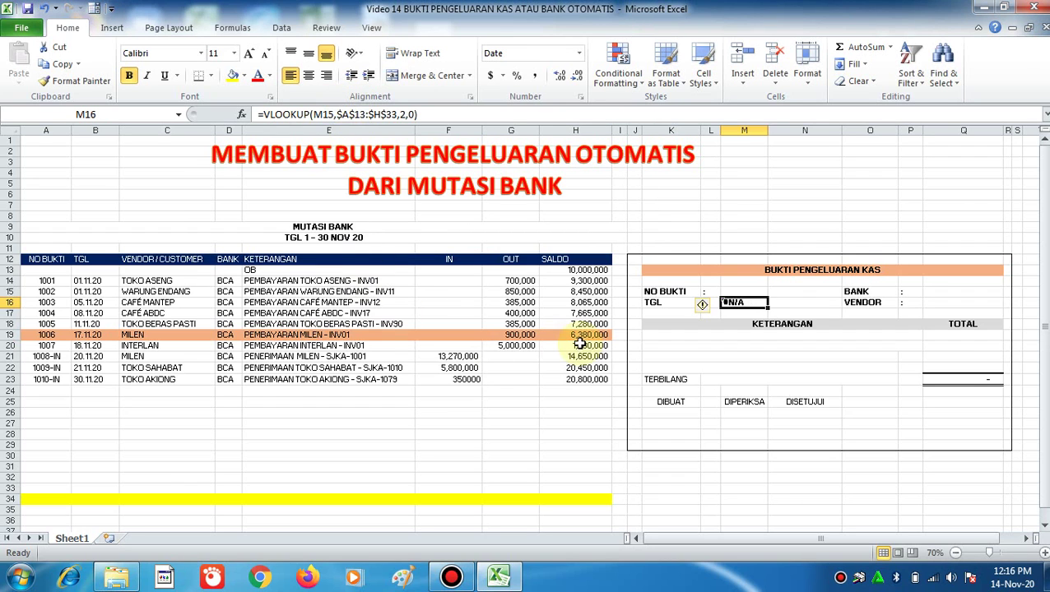
- Choose 1001 in the NO BUKTI drop-down of M15 and compare the voucher's TGL with the bank table
left_click(722, 365)
left_click(749, 303)
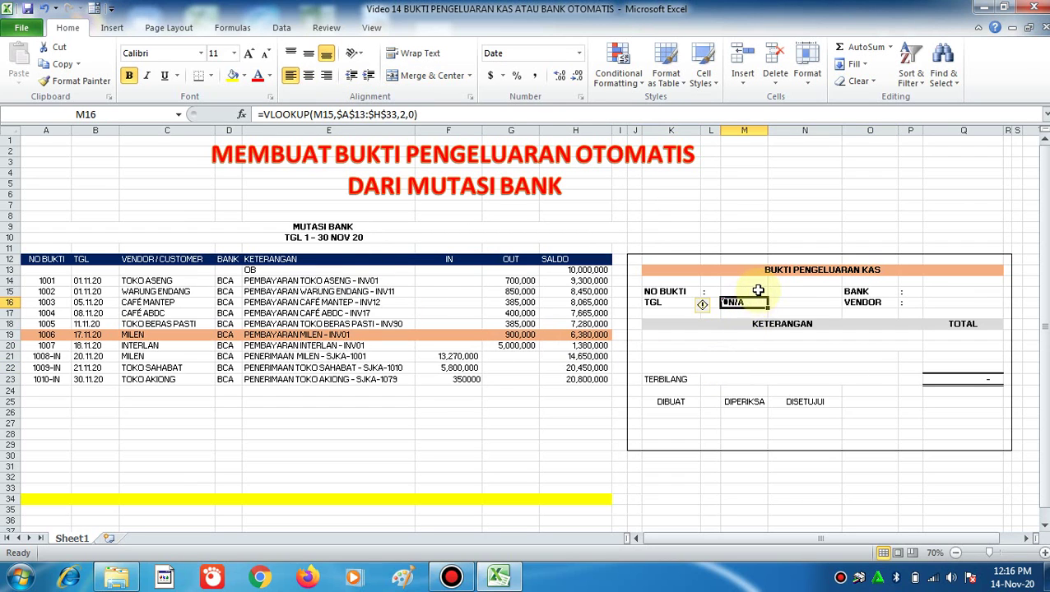
left_click(749, 293)
left_click(773, 293)
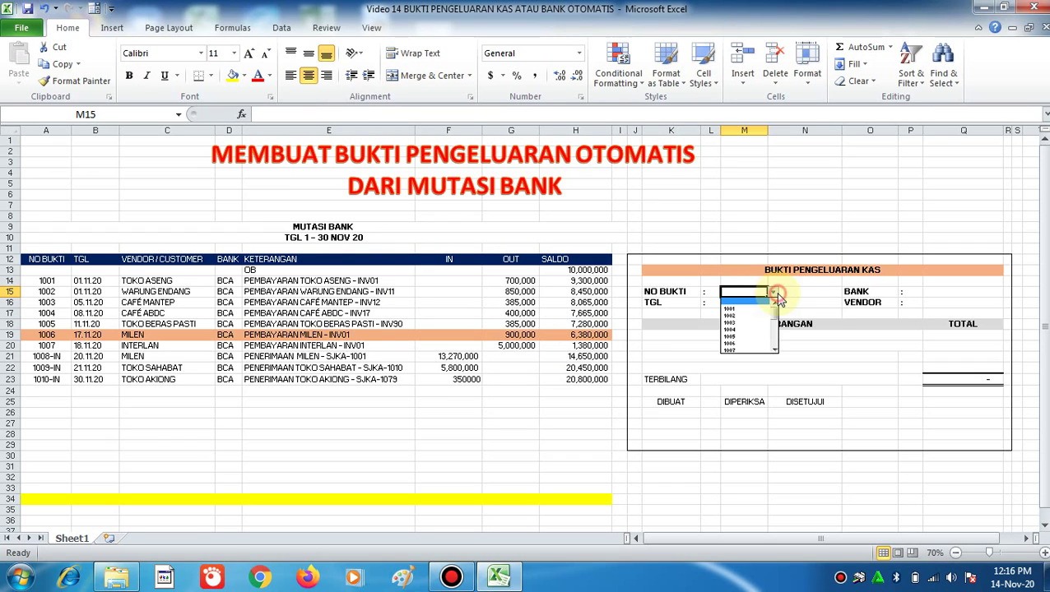
left_click(762, 304)
left_click(762, 304)
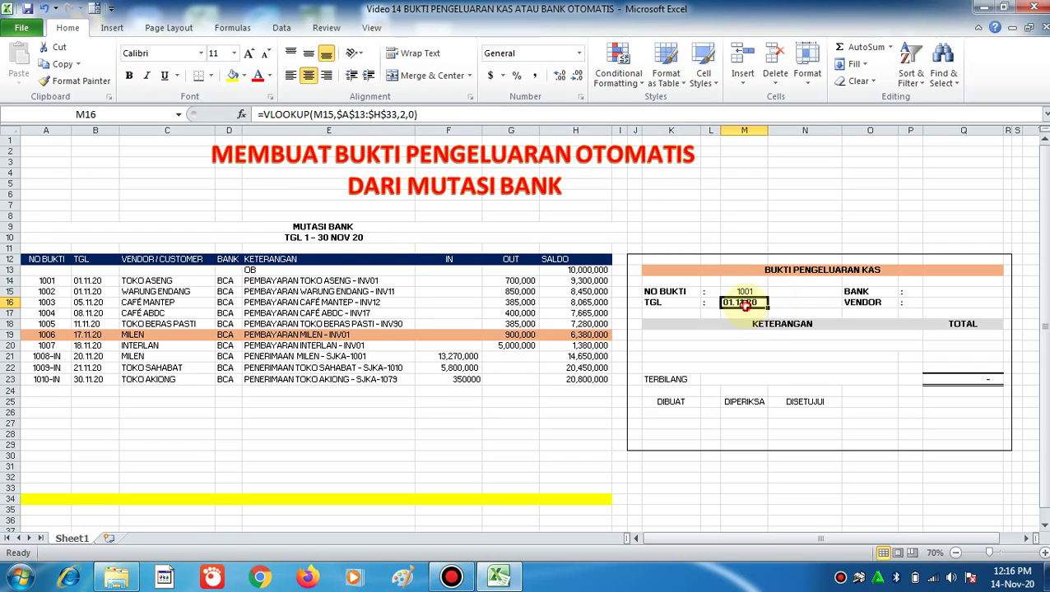
left_click(47, 281)
left_click(86, 291)
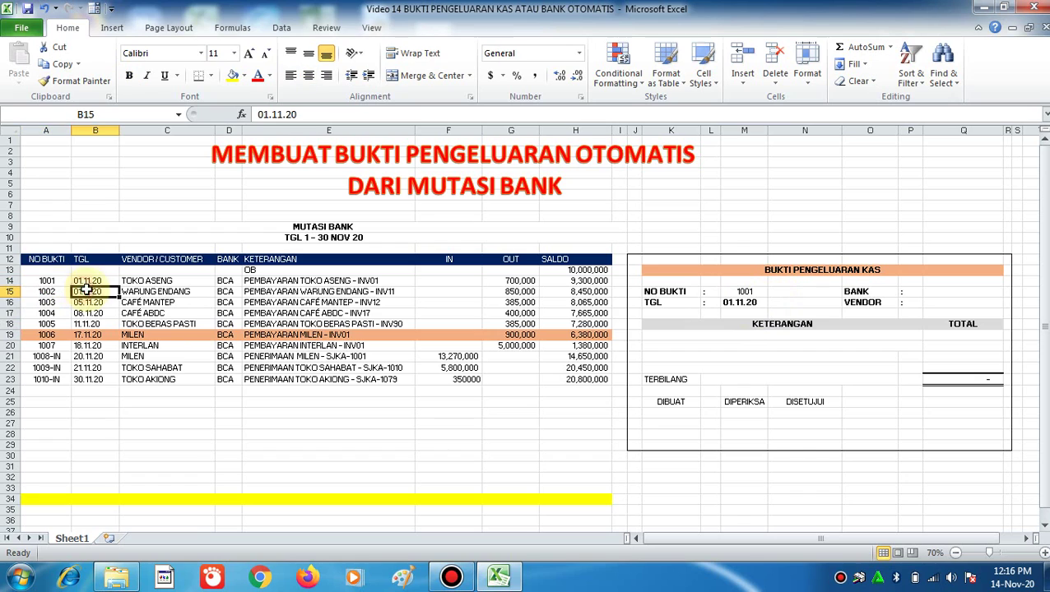
- Check the TGL of NO BUKTI 1001 against the bank table, and choose a blank entry in the M15 drop-down
left_click(86, 281)
left_click(749, 292)
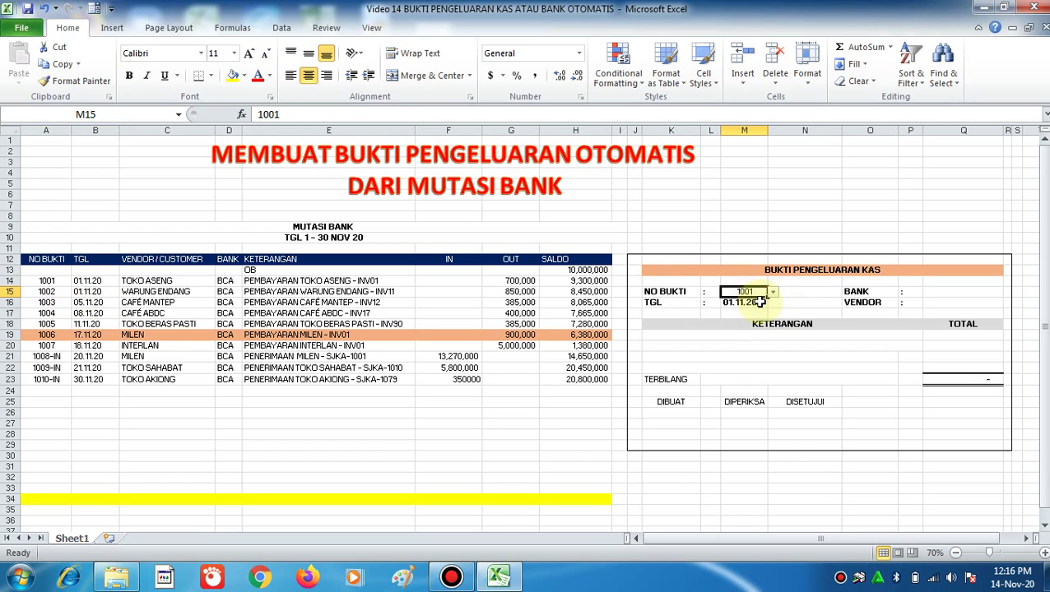
left_click(755, 303)
left_click(761, 293)
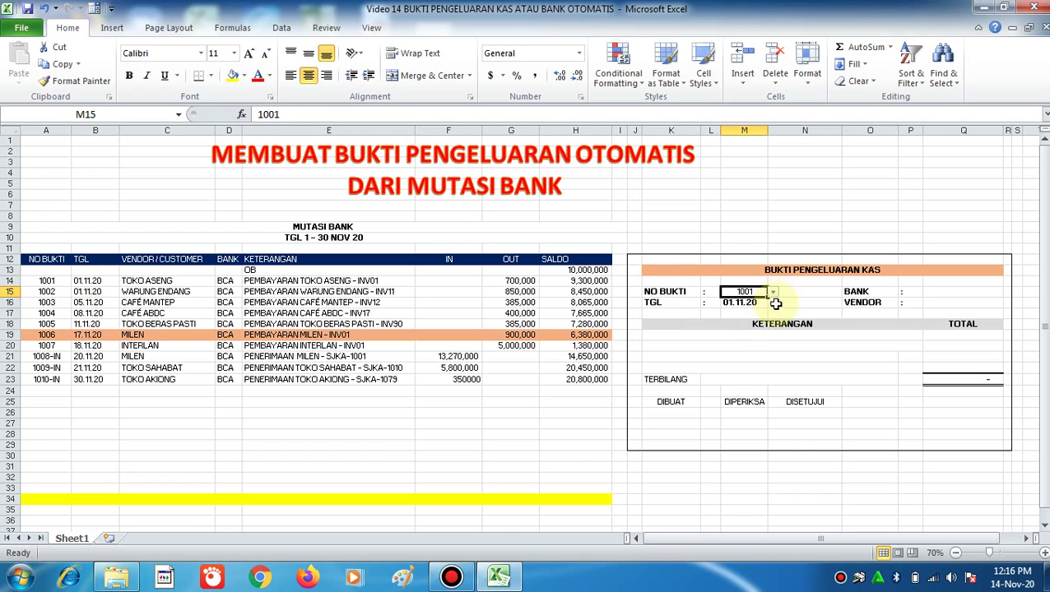
left_click(772, 293)
left_click_drag(774, 321, 771, 345)
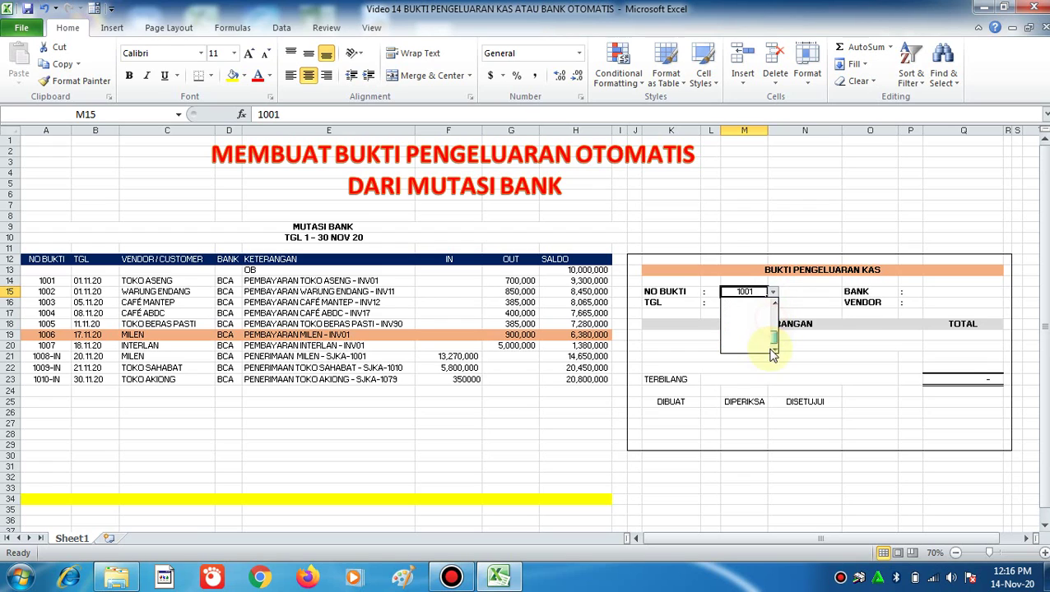
left_click(759, 322)
left_click(731, 367)
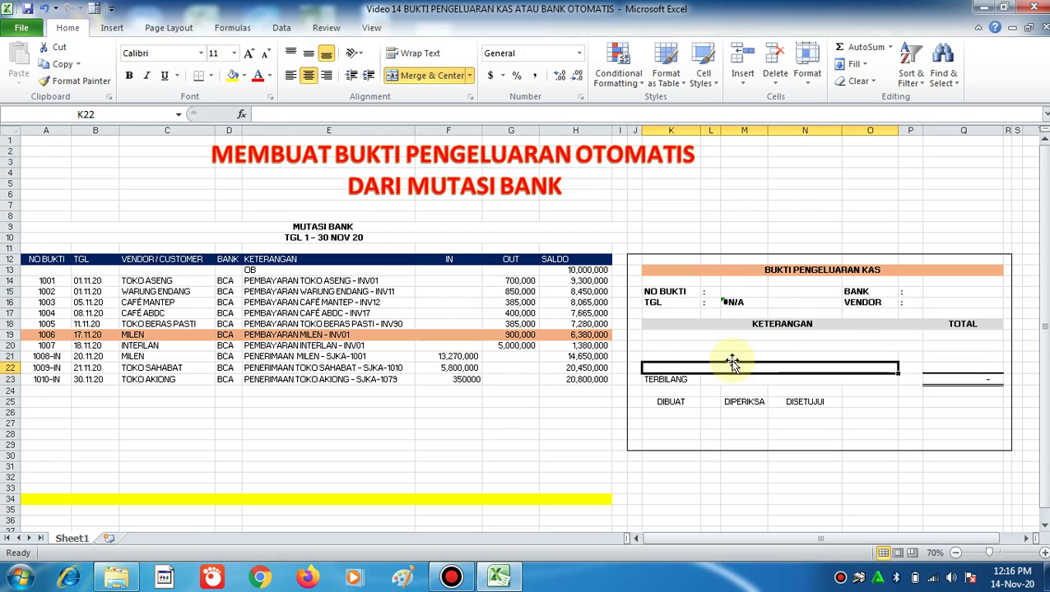
- Insert a VLOOKUP function in the voucher's BANK cell Q15 with M15 as the lookup value
left_click(856, 292)
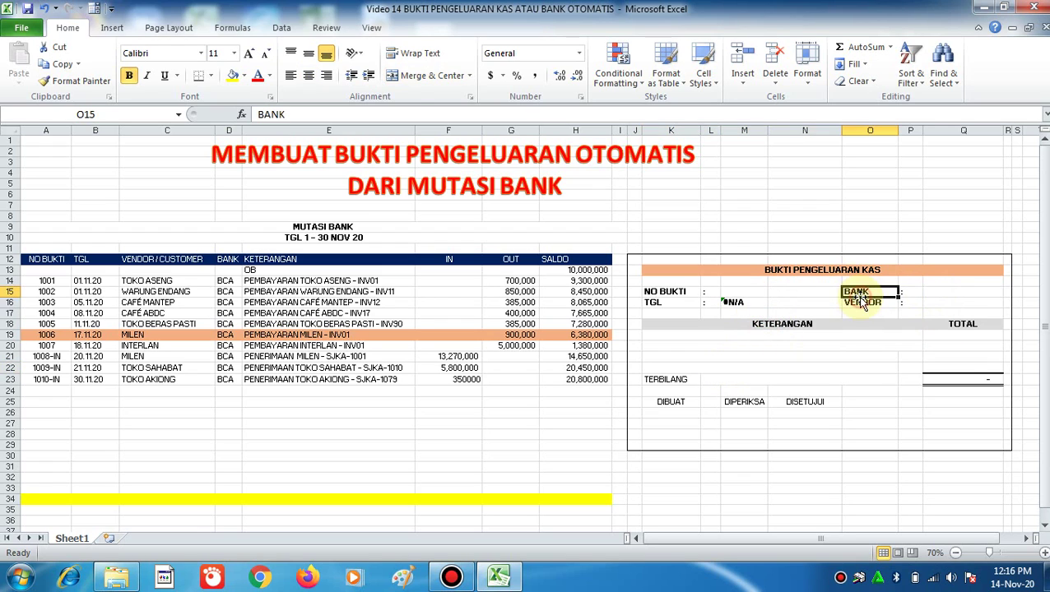
left_click(935, 293)
left_click(242, 115)
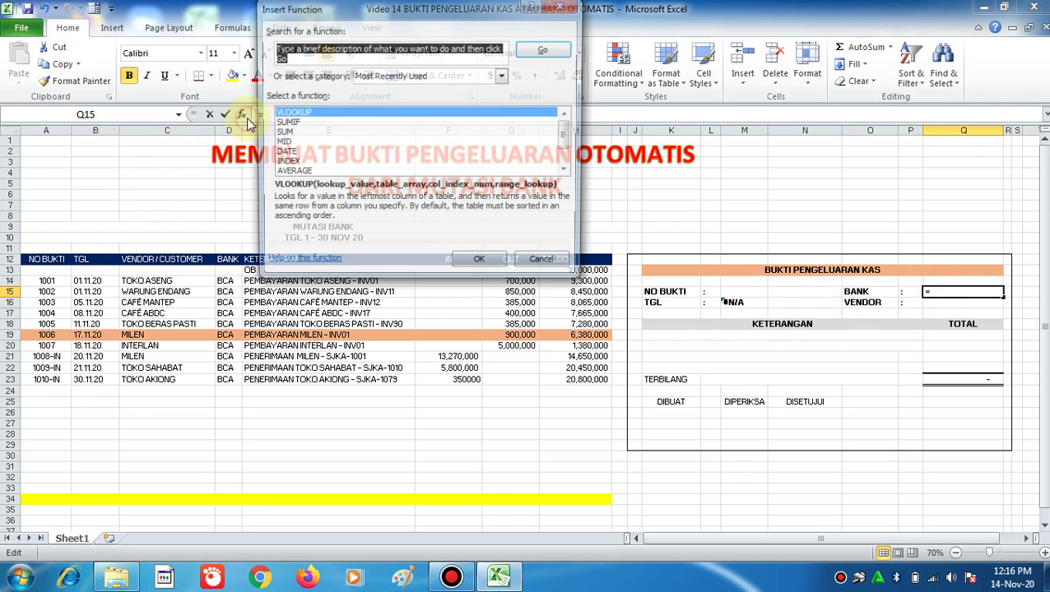
left_click(471, 264)
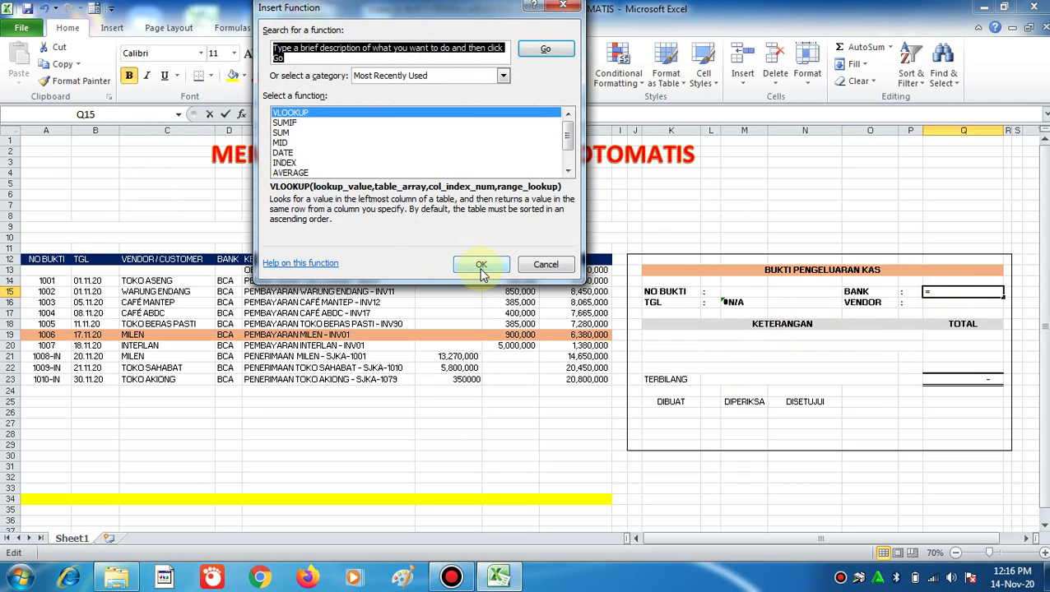
left_click(445, 65)
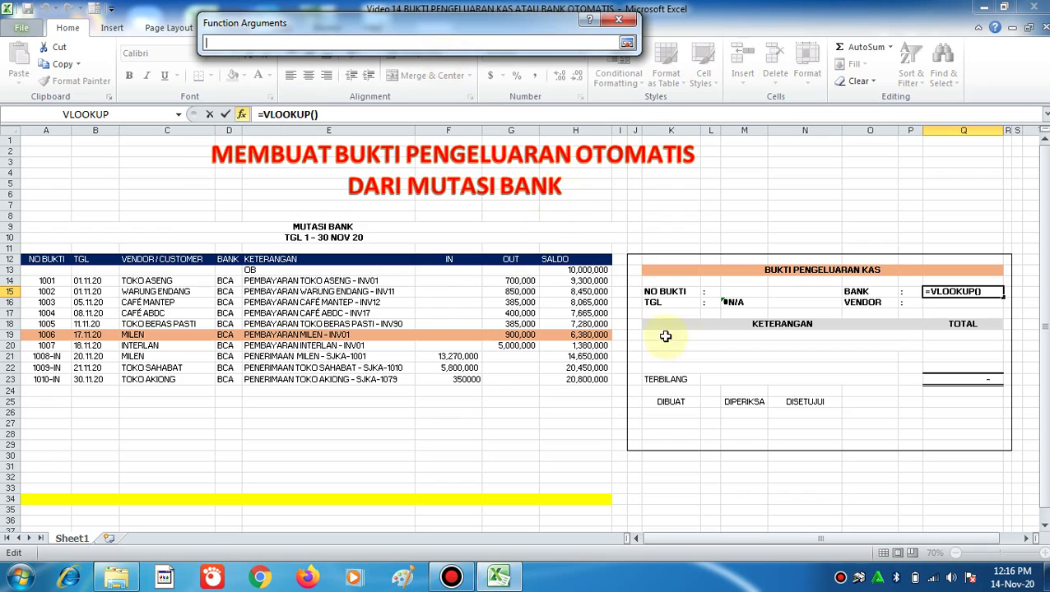
left_click(739, 292)
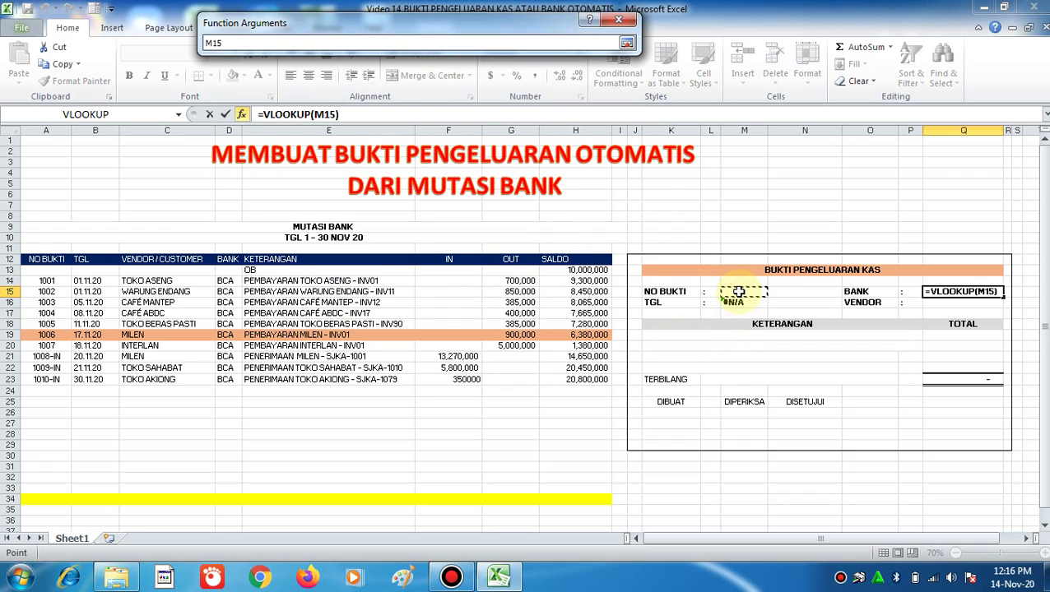
key("Return")
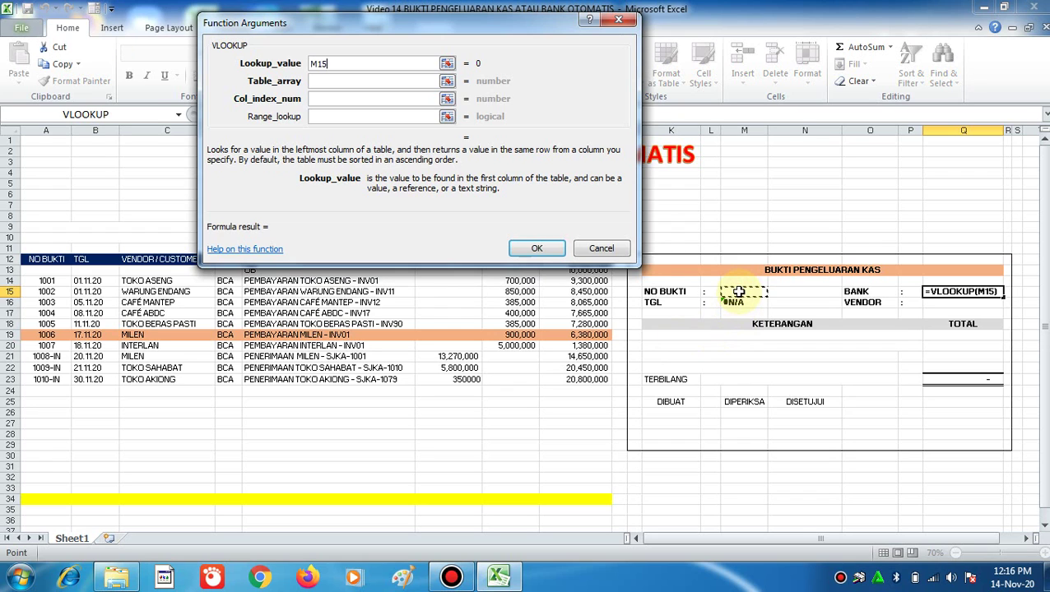
- Set the BANK lookup's table array to the bank table range A13:H33 and make it absolute as $A$13:$H$33
left_click(447, 81)
left_click(36, 270)
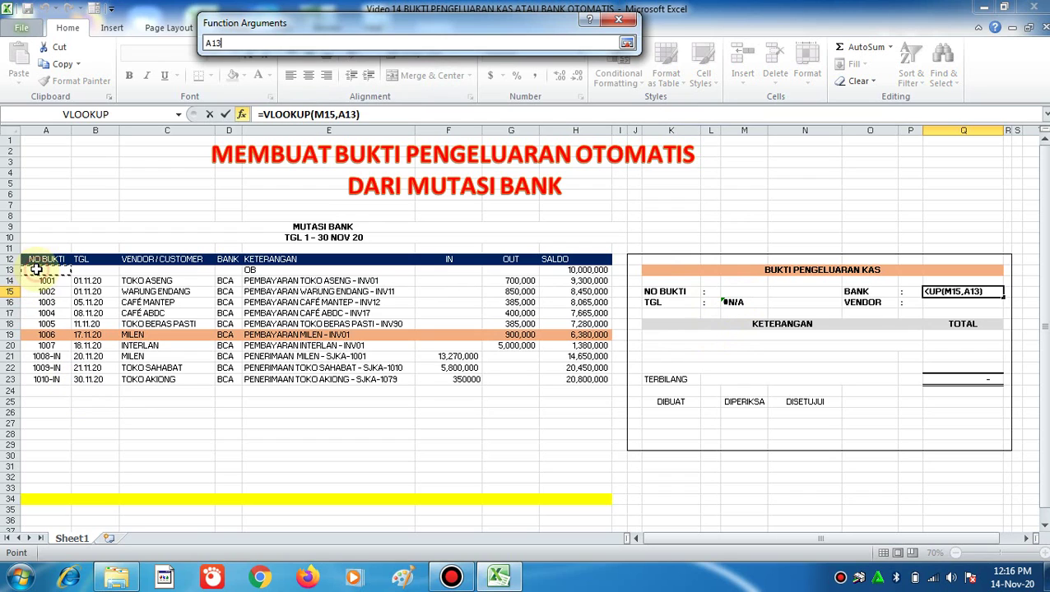
type(":A30")
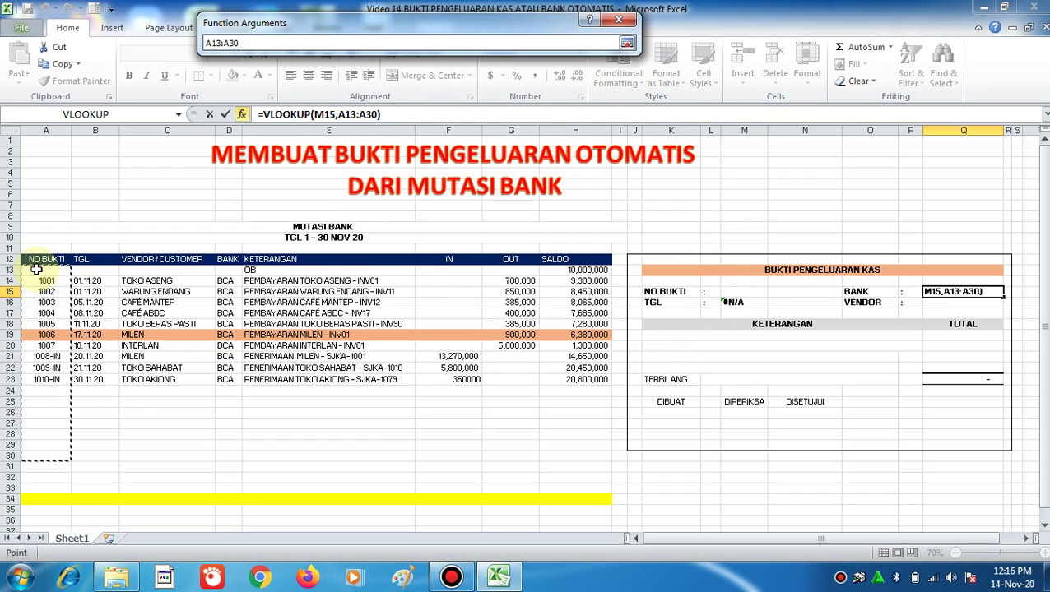
key("shift+Right")
key("shift+Right")
key("shift+Right")
key("shift+Right")
key("shift+Right")
key("shift+Right")
key("shift+Right")
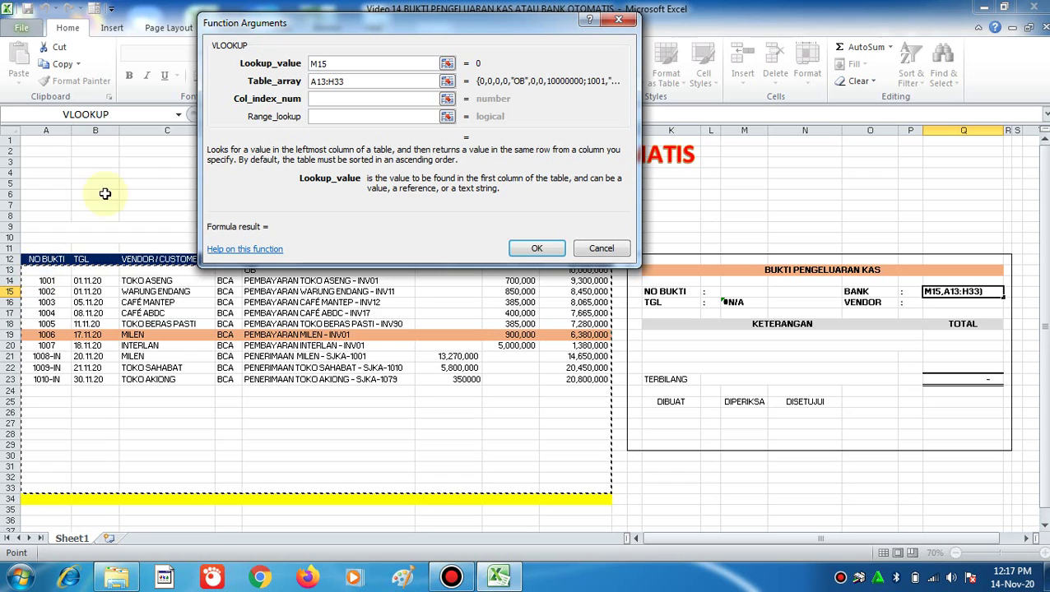
key("F4")
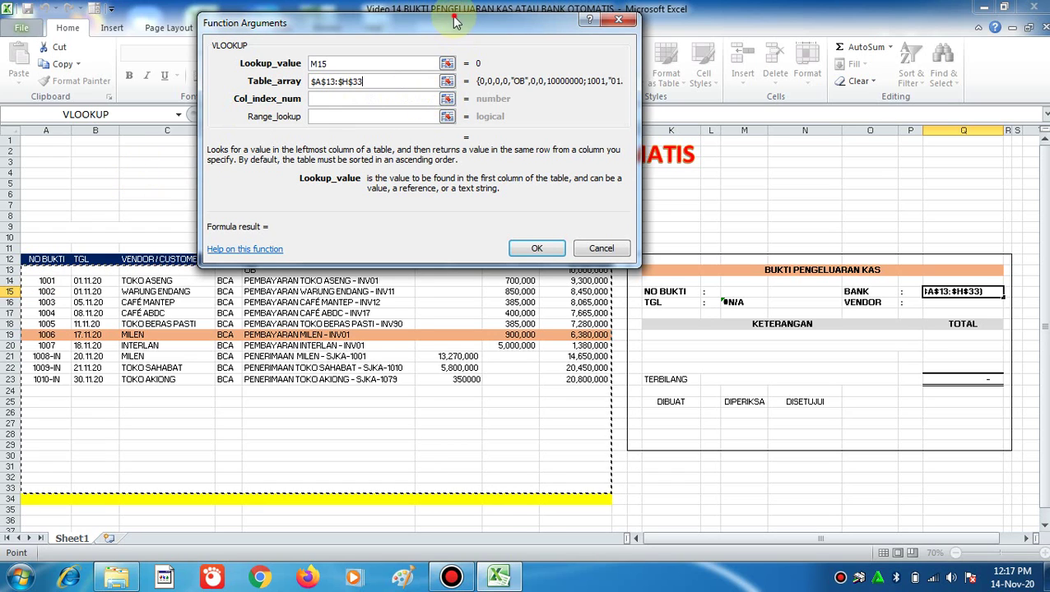
- Set the BANK lookup's column index to 4 and range lookup to 0, and confirm the function
left_click_drag(452, 22, 744, 11)
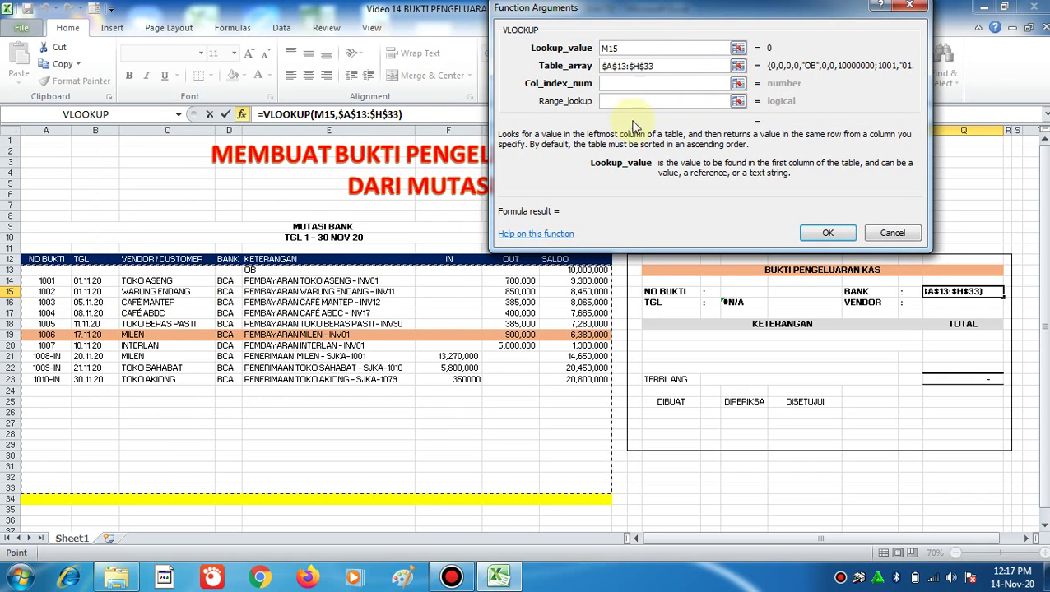
left_click(631, 87)
type("4")
left_click(625, 101)
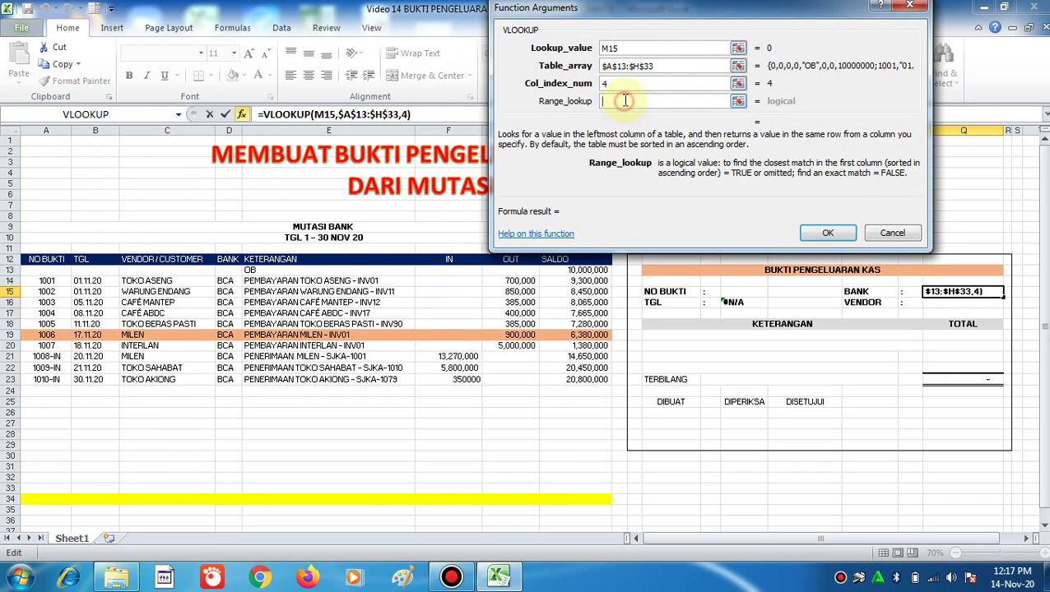
key("Return")
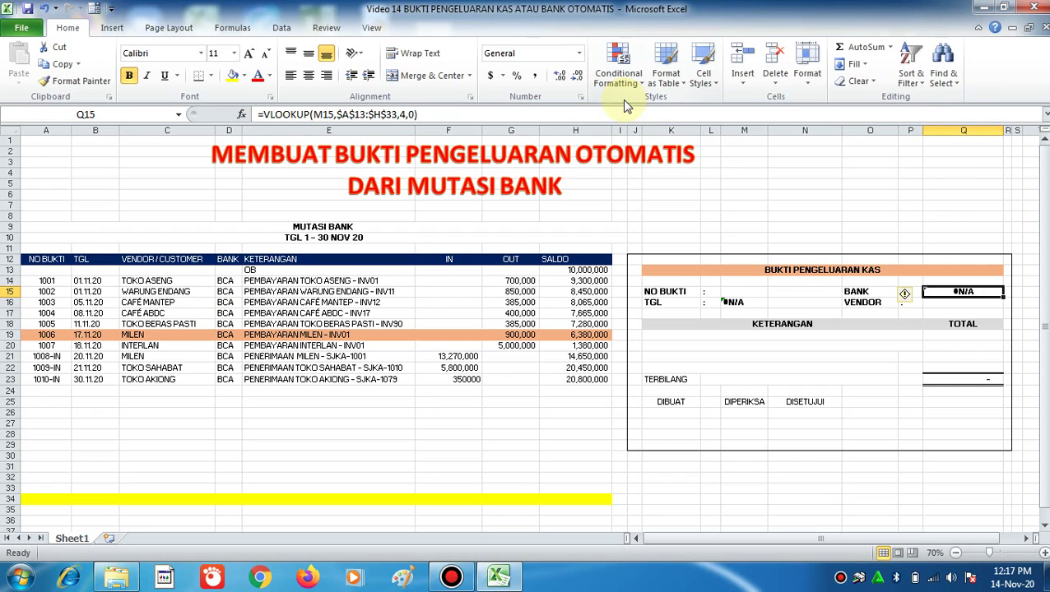
- Insert a VLOOKUP function in the voucher's VENDOR cell Q16 with M15 as the lookup value
left_click(936, 303)
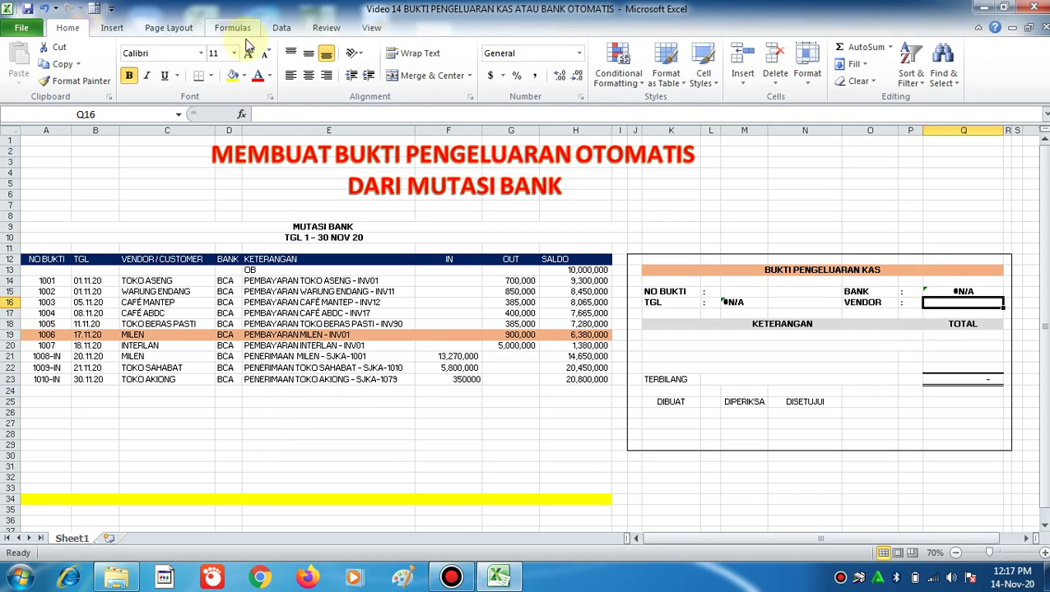
left_click(242, 115)
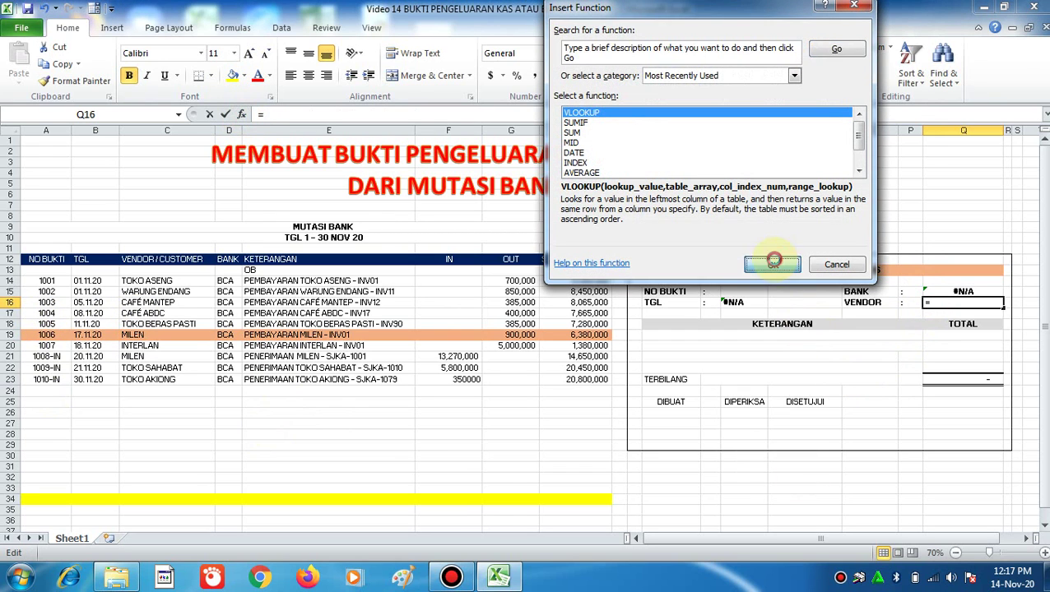
left_click(786, 261)
left_click(739, 66)
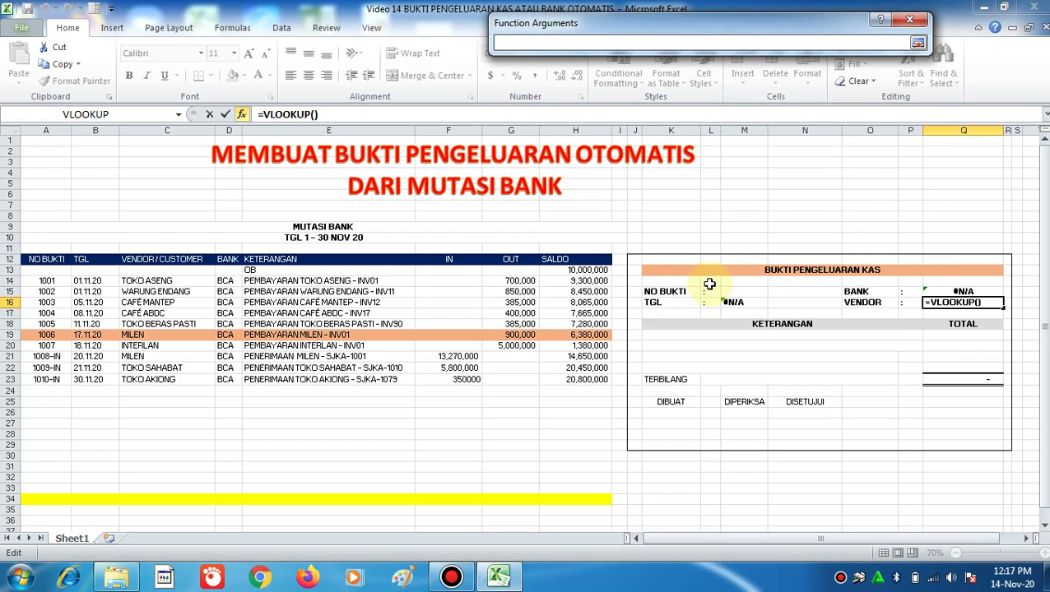
key("Return")
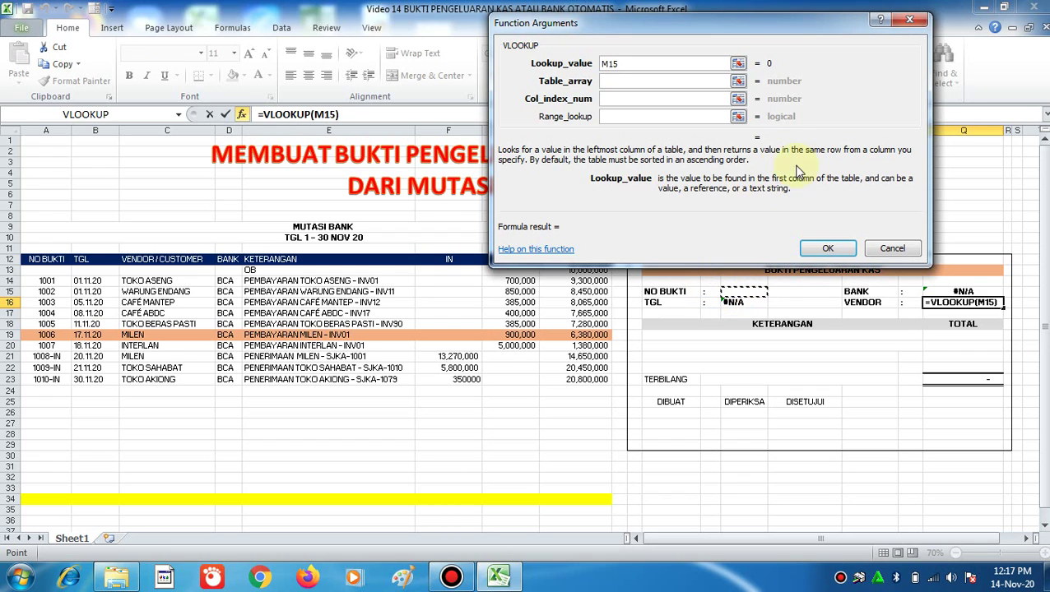
- Set the VENDOR lookup's table array to the bank table range A13:H33 and make it absolute as $A$13:$H$33
left_click(739, 82)
left_click(34, 268)
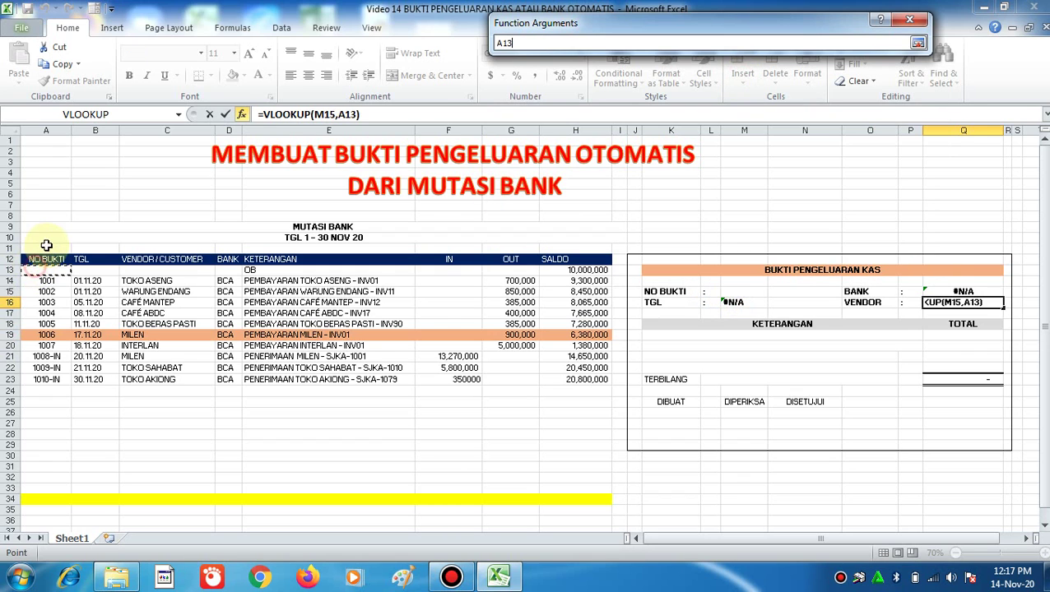
key("shift+Down")
key("shift+Down")
key("shift+Down")
key("shift+Down")
key("shift+Down")
key("shift+Down")
key("shift+Down")
key("shift+Down")
key("shift+Down")
key("shift+Down")
key("shift+Down")
key("shift+Down")
key("shift+Down")
key("shift+Down")
key("shift+Down")
key("shift+Down")
key("shift+Down")
key("shift+Down")
key("shift+Down")
key("shift+Down")
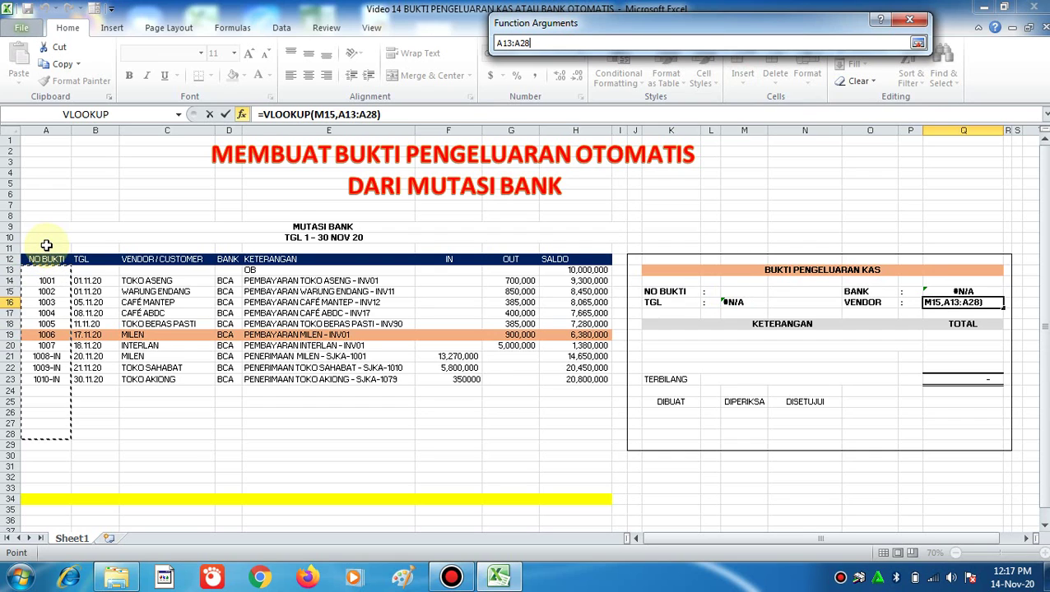
key("shift+Right")
key("shift+Right")
key("shift+Right")
key("shift+Right")
key("shift+Right")
key("shift+Right")
key("shift+Right")
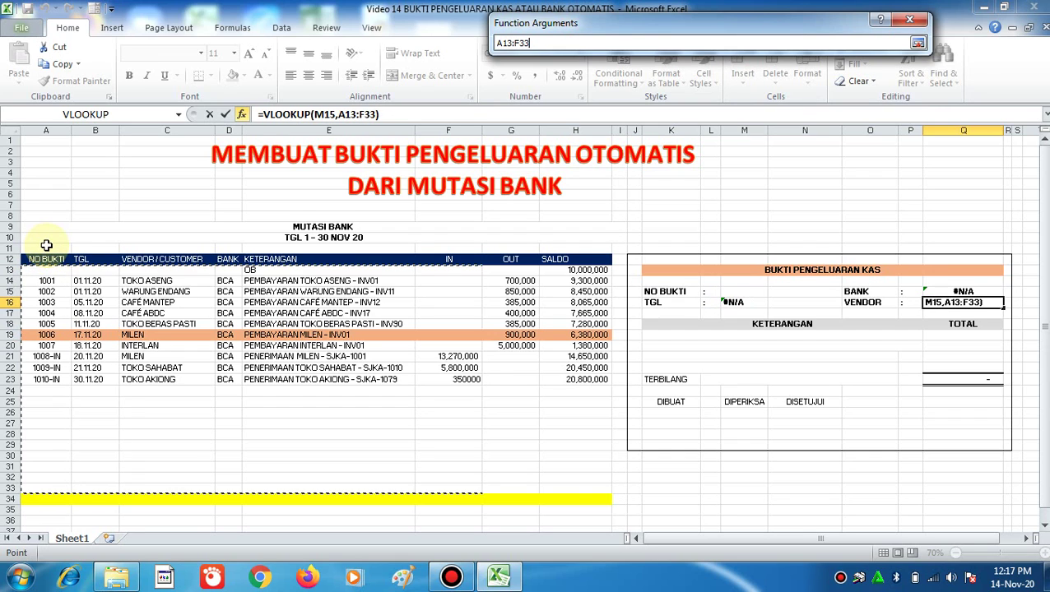
key("Return")
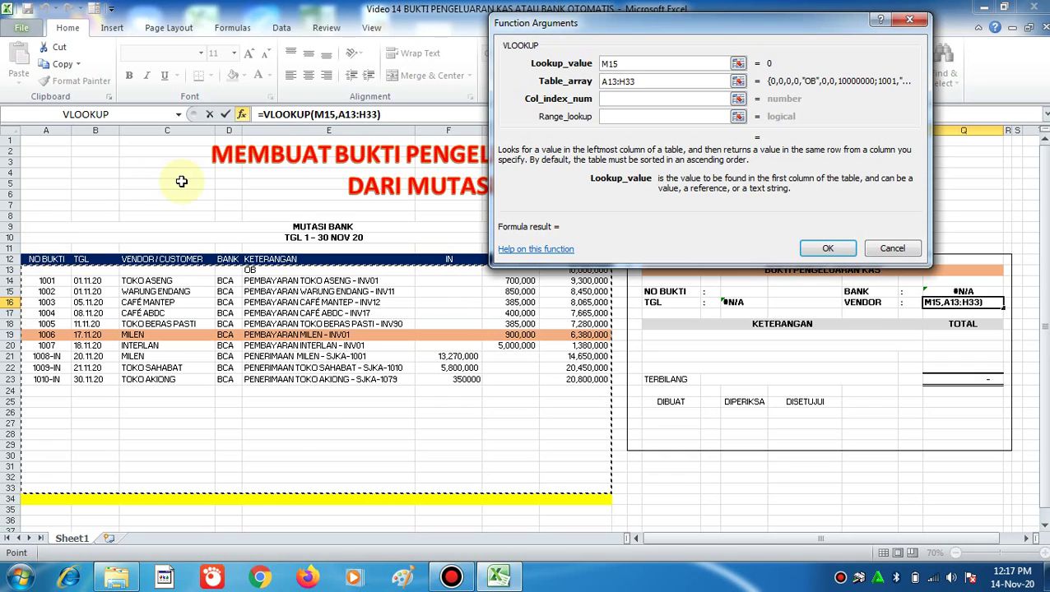
key("F4")
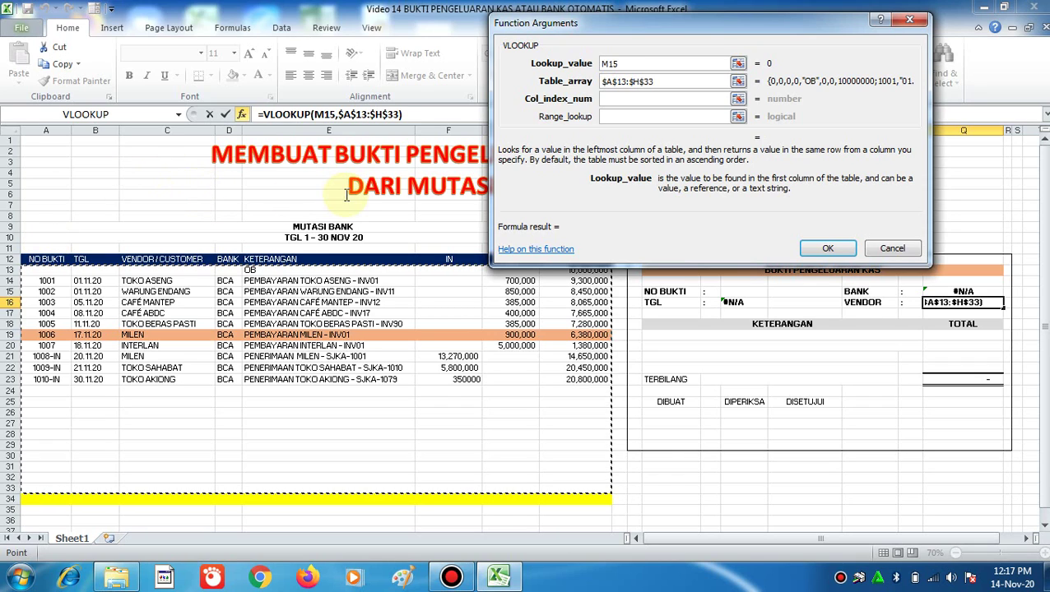
- Set the VENDOR lookup's column index to 3 and range lookup to 0, and confirm the function
left_click(665, 98)
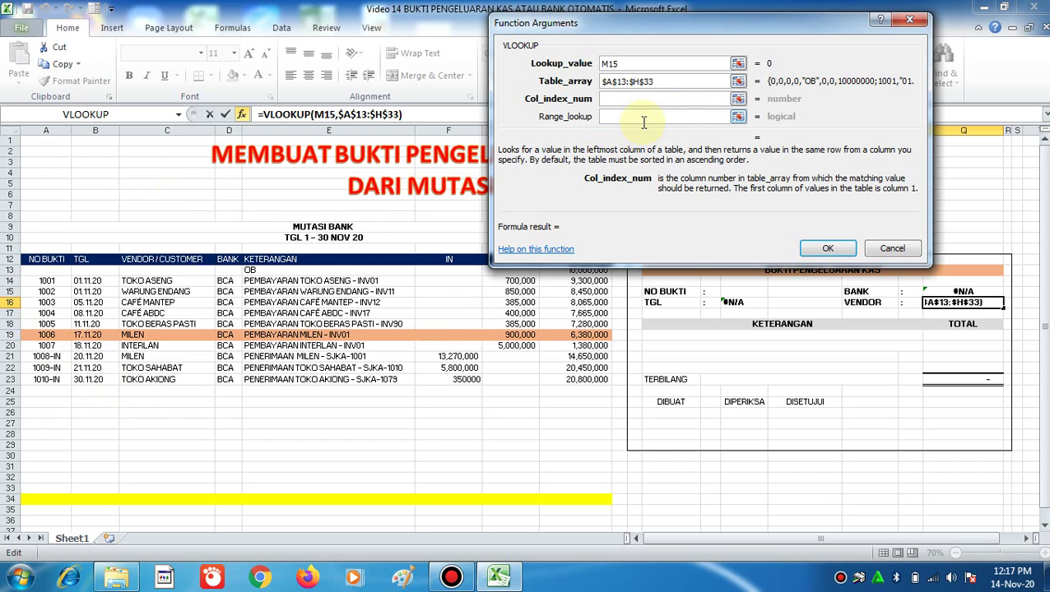
type("3")
left_click(671, 119)
type("0")
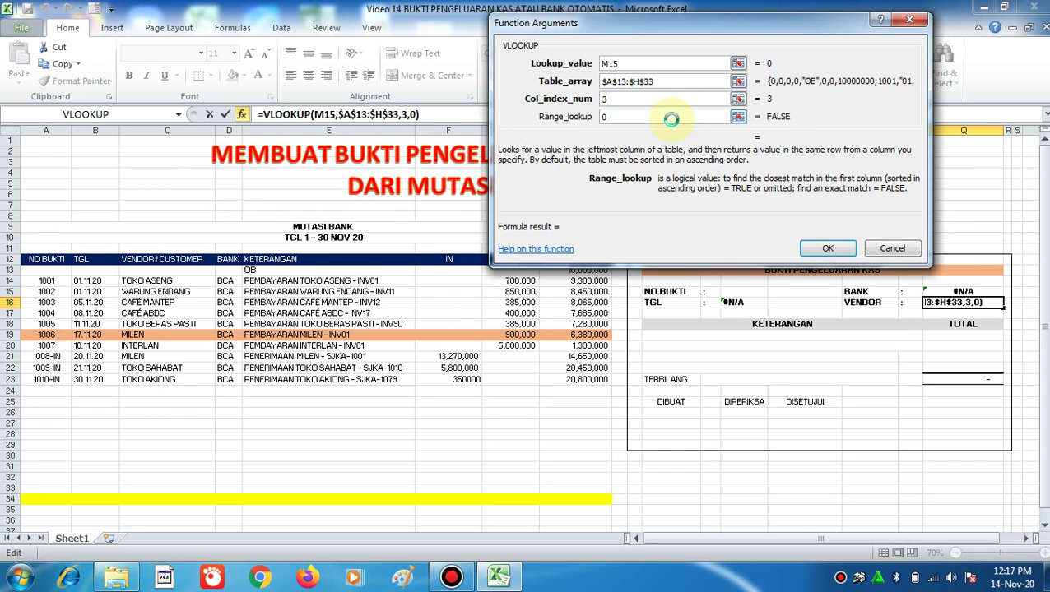
key("Return")
- Choose 1001 in the NO BUKTI drop-down of M15 and check the voucher's BANK and VENDOR cells
left_click(789, 404)
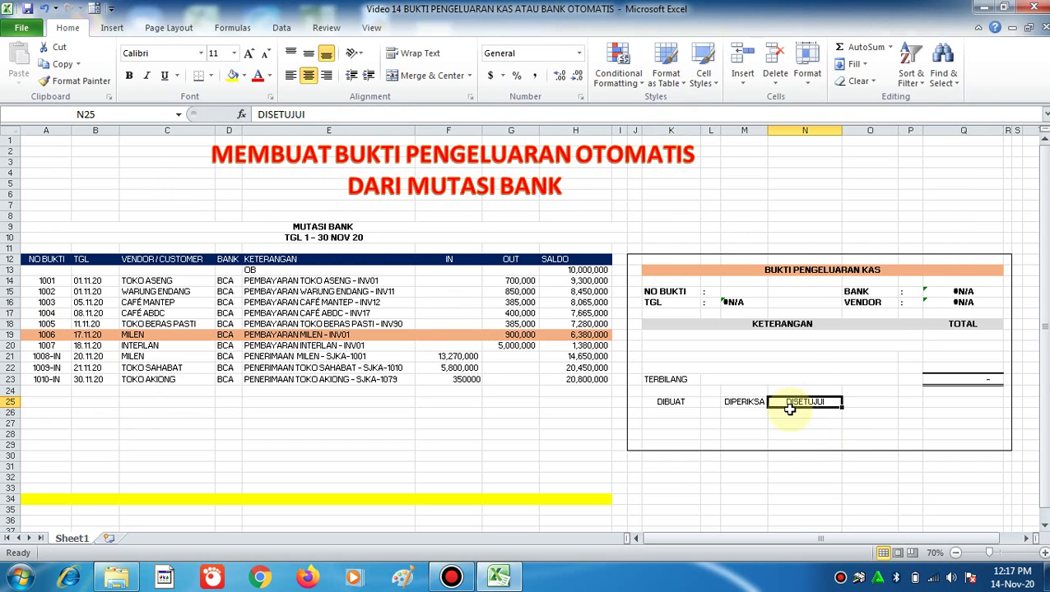
left_click(741, 293)
left_click(773, 292)
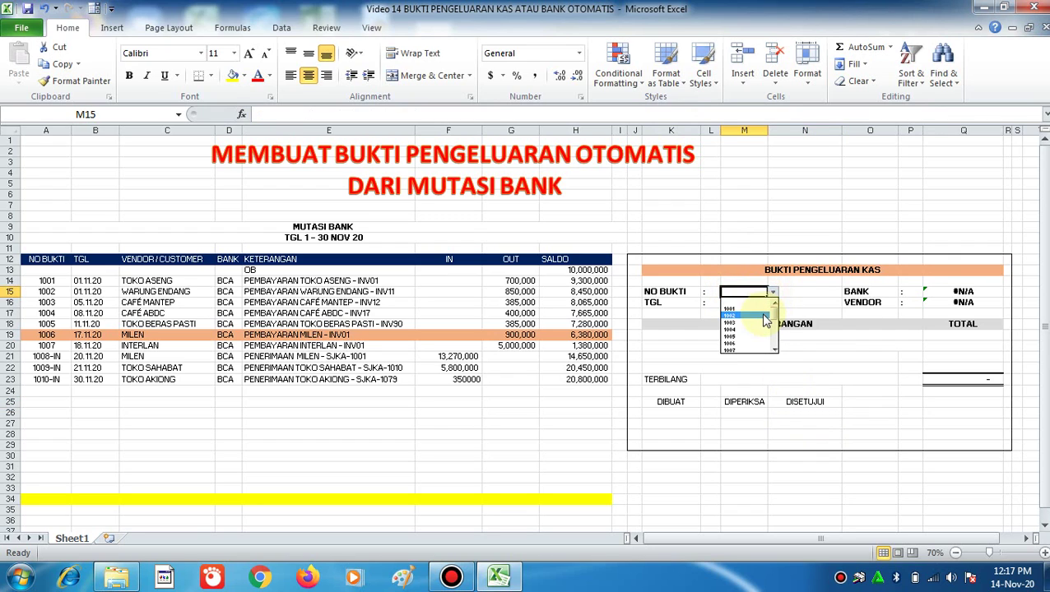
left_click(763, 309)
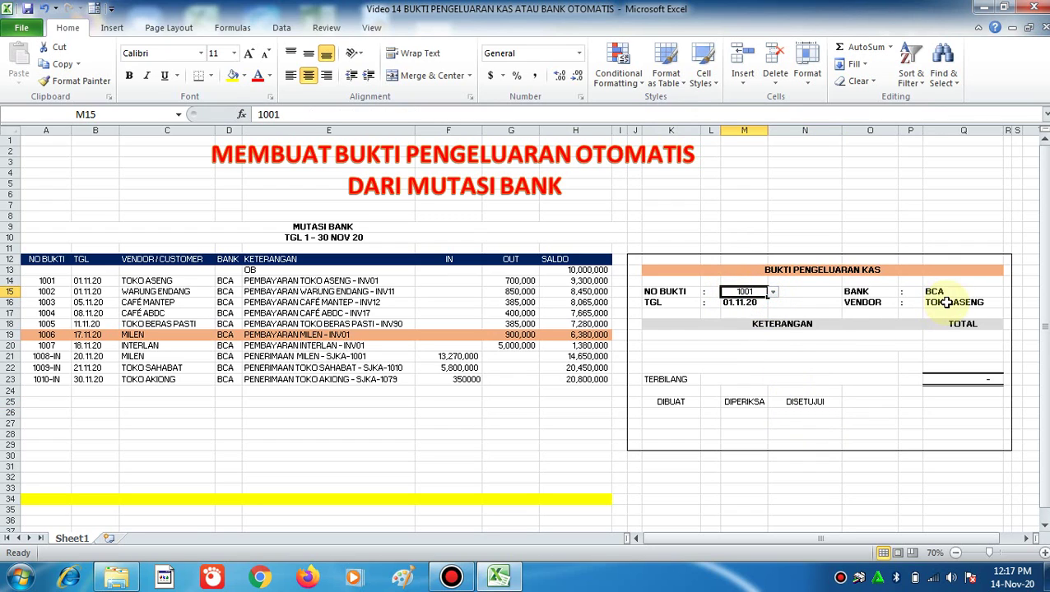
left_click(946, 302)
left_click(677, 367)
- Insert a VLOOKUP function in the first KETERANGAN cell K19 of the voucher with M15 as the lookup value
left_click(691, 335)
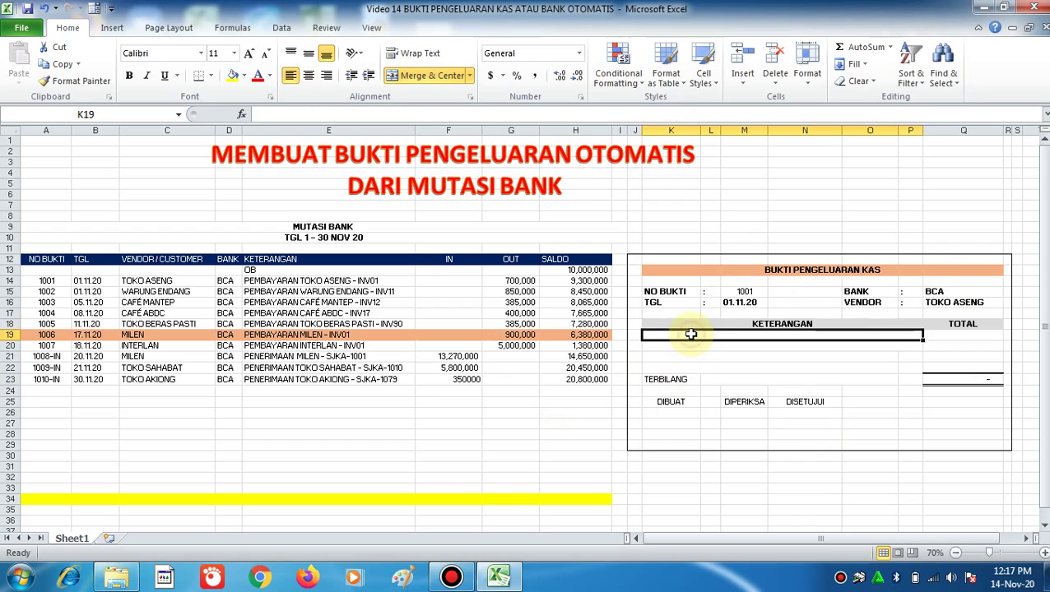
mouse_move(276, 280)
left_mouse_down()
mouse_move(271, 366)
mouse_move(277, 280)
left_mouse_up()
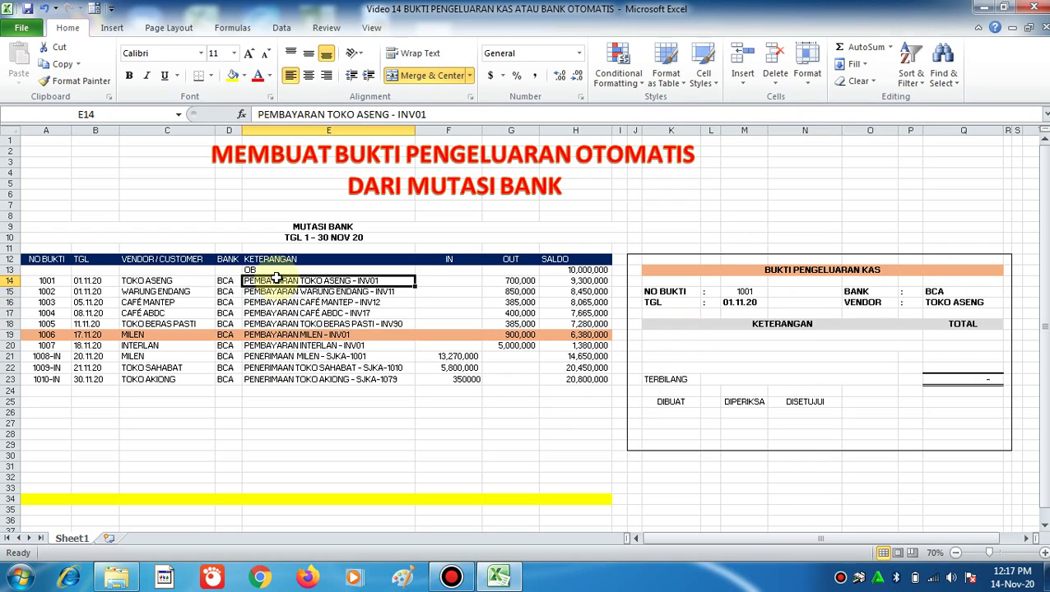
left_click(711, 337)
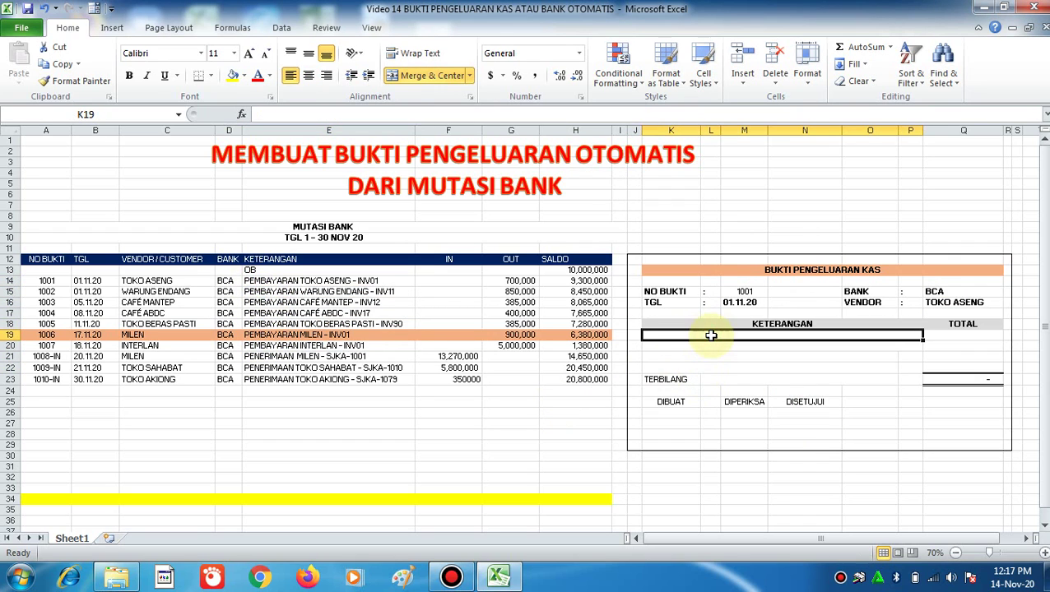
left_click(242, 114)
left_click(772, 265)
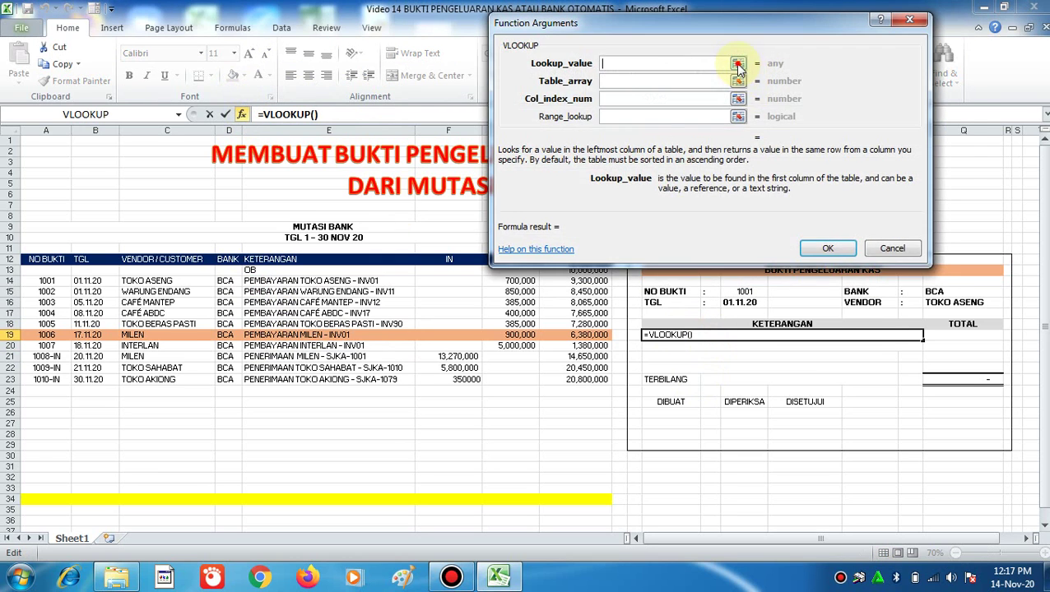
left_click(738, 66)
left_click(743, 292)
key("Return")
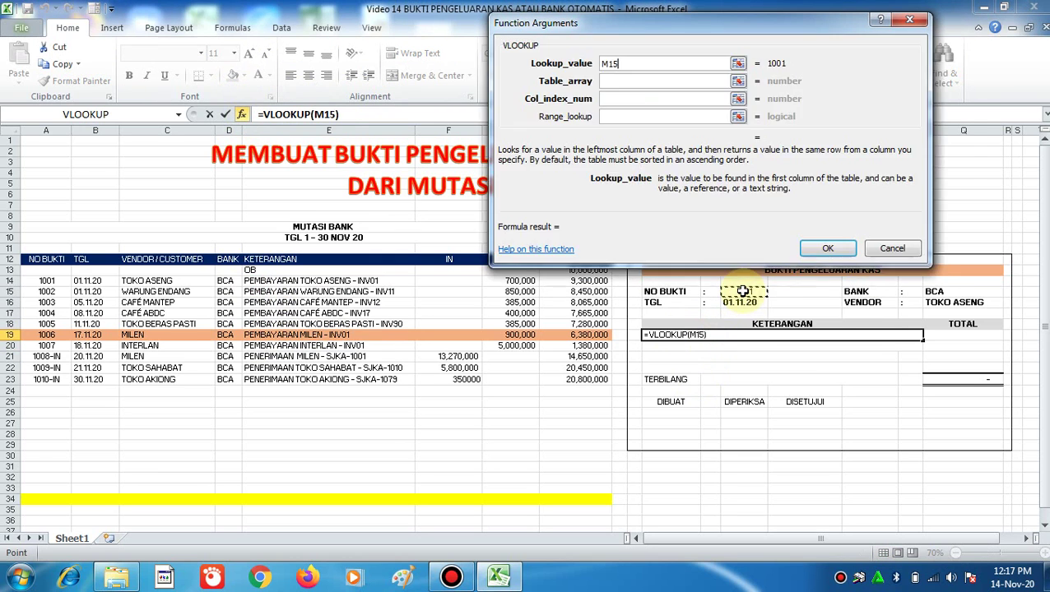
- Set the KETERANGAN lookup's table array to the bank table range A13:H33 and make it absolute as $A$13:$H$33
left_click(738, 81)
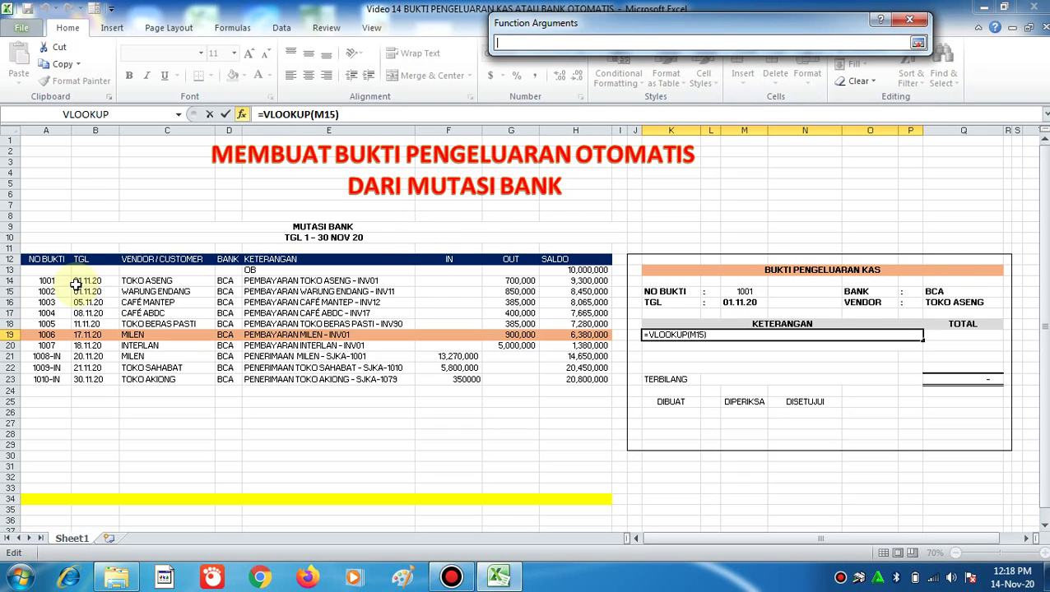
left_click_drag(55, 275, 578, 306)
key("Return")
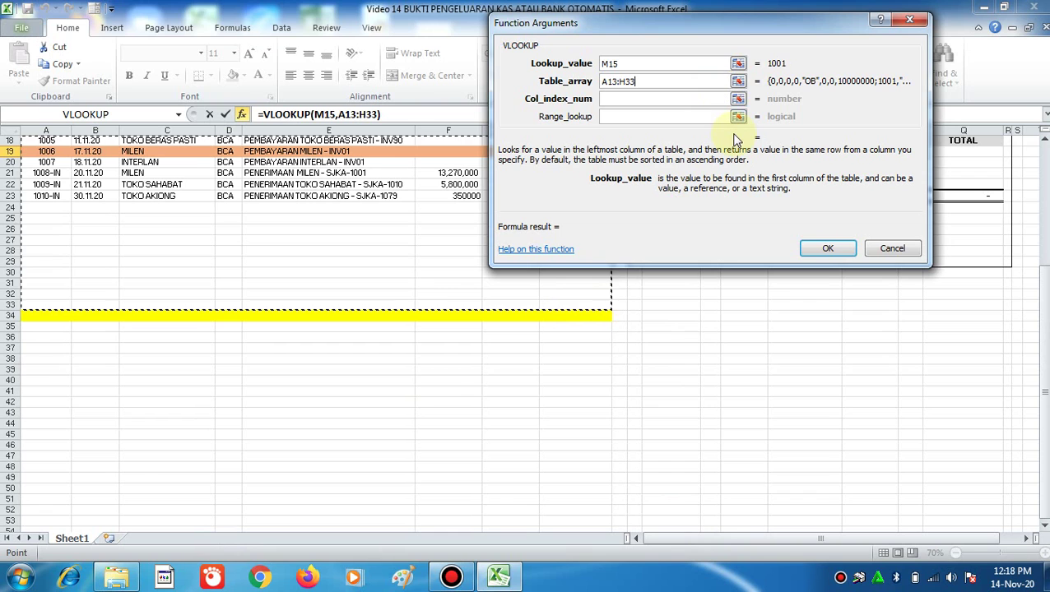
key("F4")
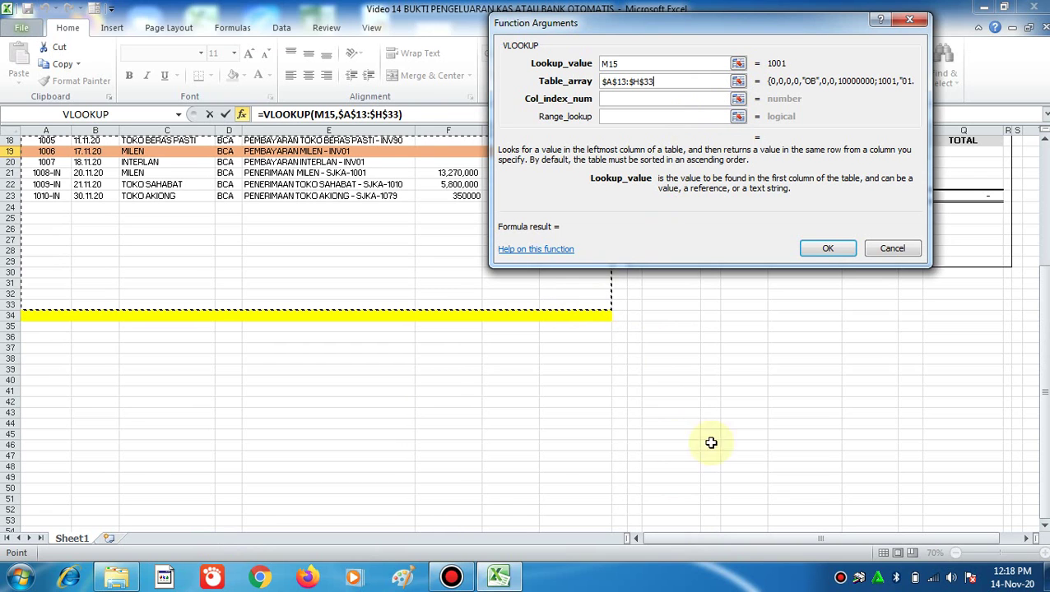
left_click_drag(774, 19, 771, 4)
scroll(638, 444, "up", 4)
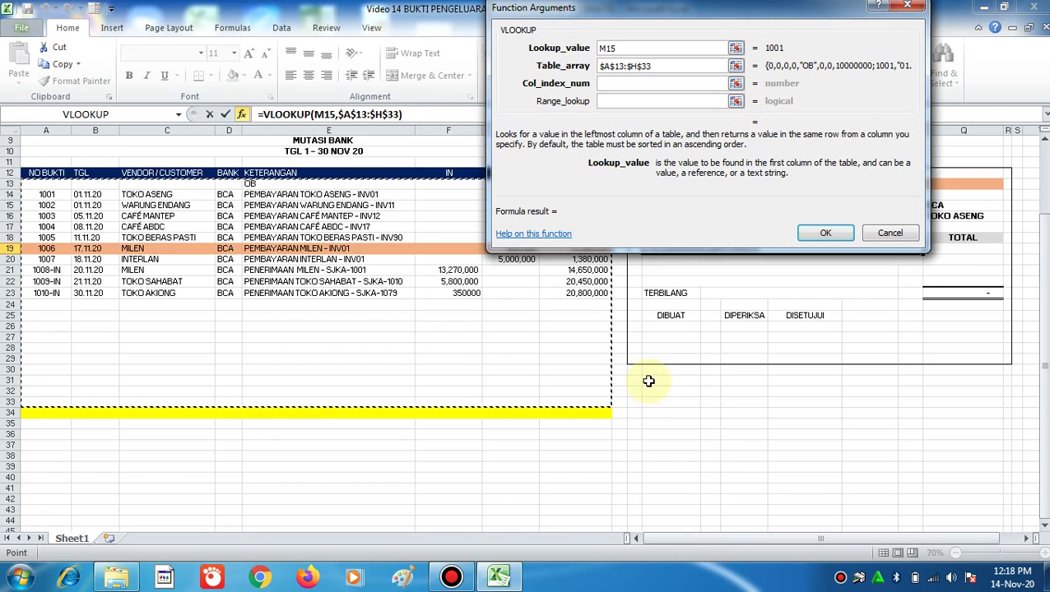
- Set the KETERANGAN lookup's column index to 5 and range lookup to 0, and confirm the function
left_click_drag(757, 39, 504, 393)
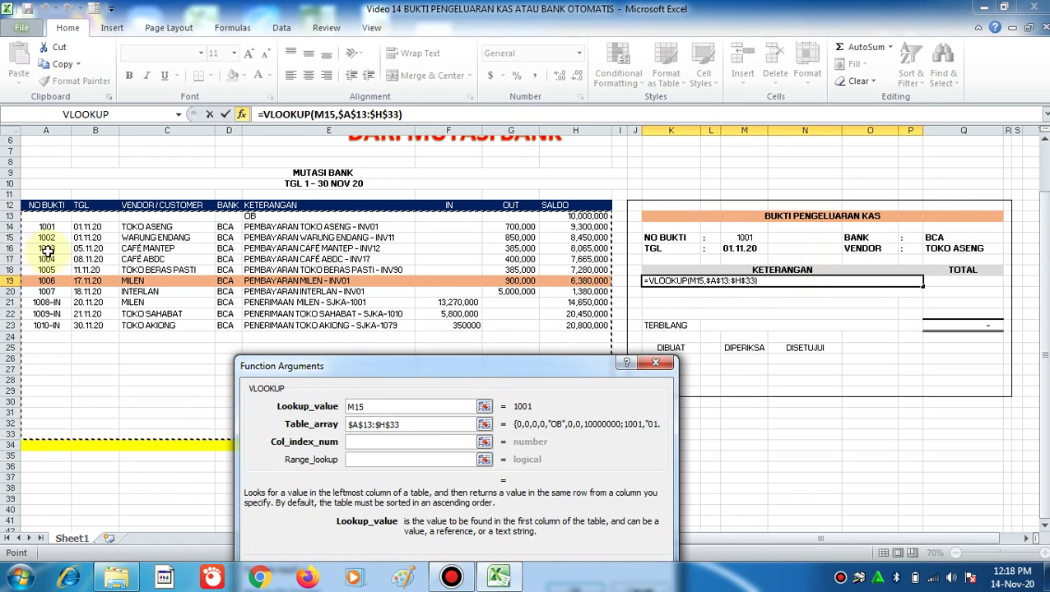
left_click_drag(409, 368, 520, 267)
left_click(520, 344)
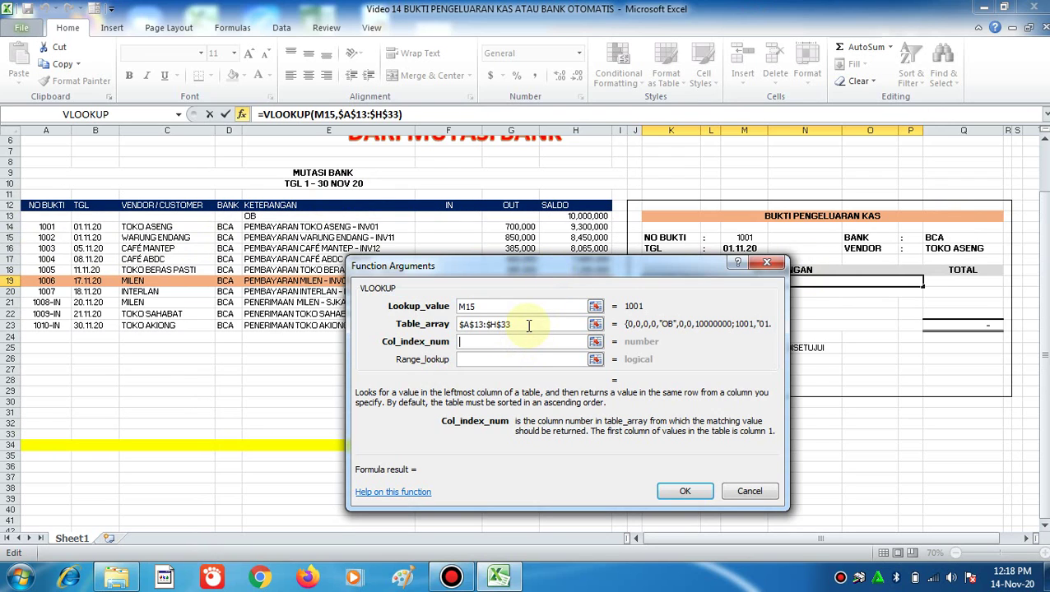
type("5")
key("Tab")
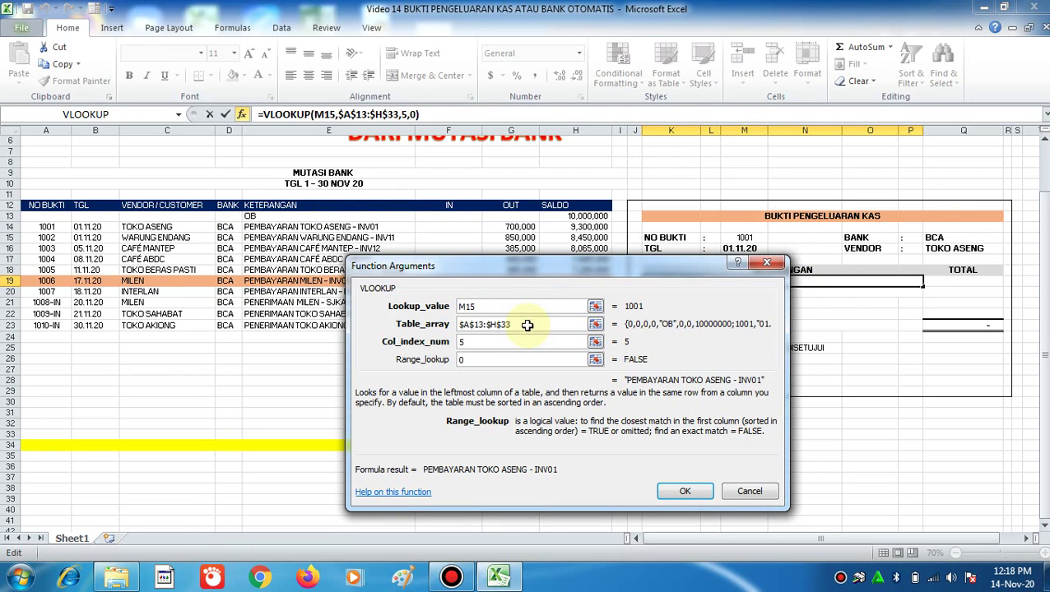
key("Return")
- Insert a VLOOKUP function in the voucher's TOTAL cell Q19 with M15 as the lookup value
left_click(954, 282)
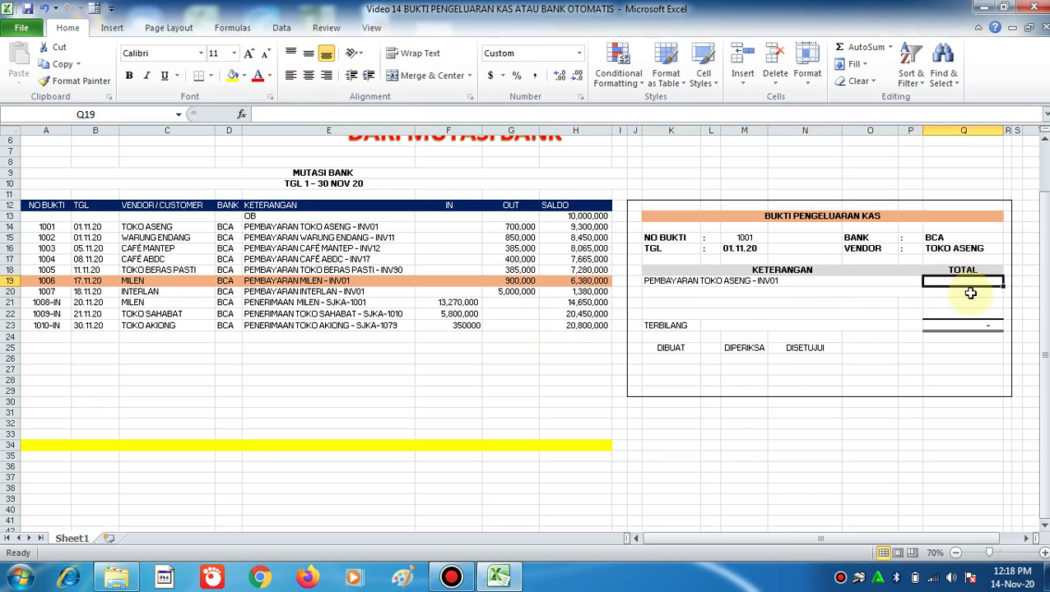
left_click(241, 115)
left_click(609, 510)
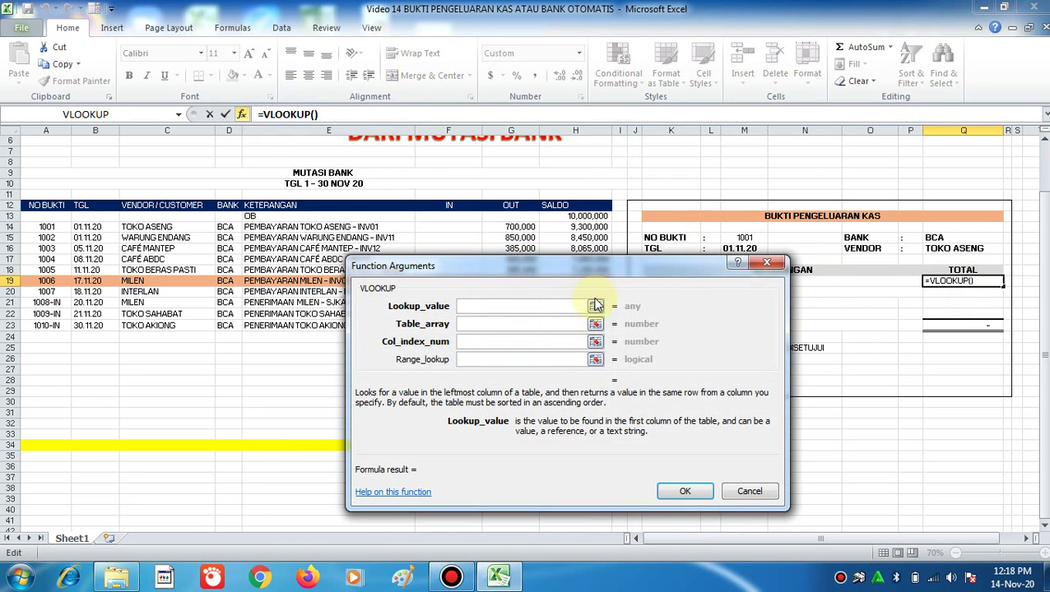
left_click(596, 307)
left_click(746, 236)
key("Return")
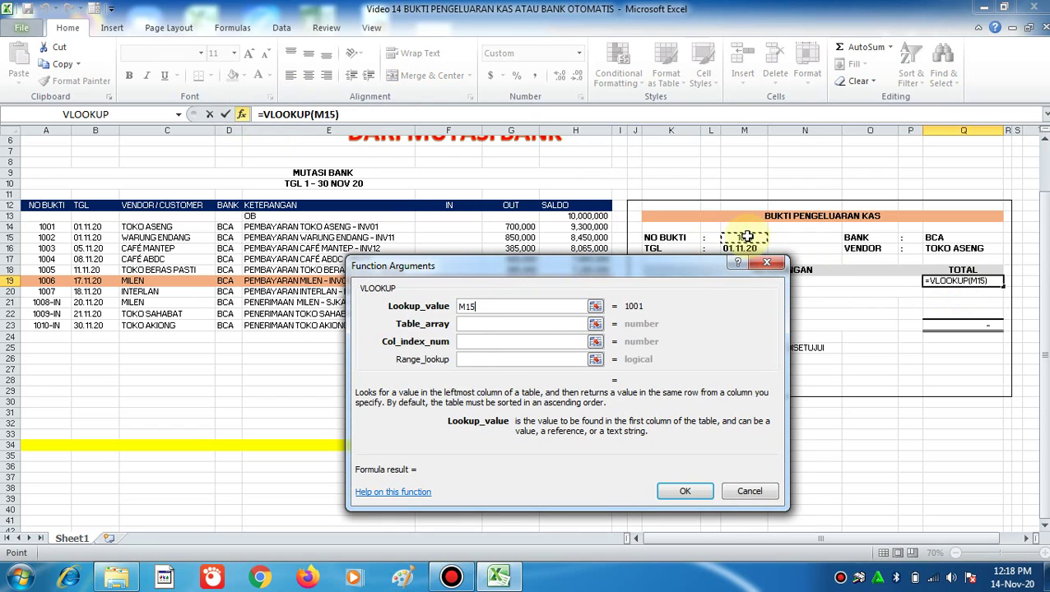
- Set the TOTAL lookup's table array to the bank table range A13:H33 and make it absolute as $A$13:$H$33
left_click(595, 324)
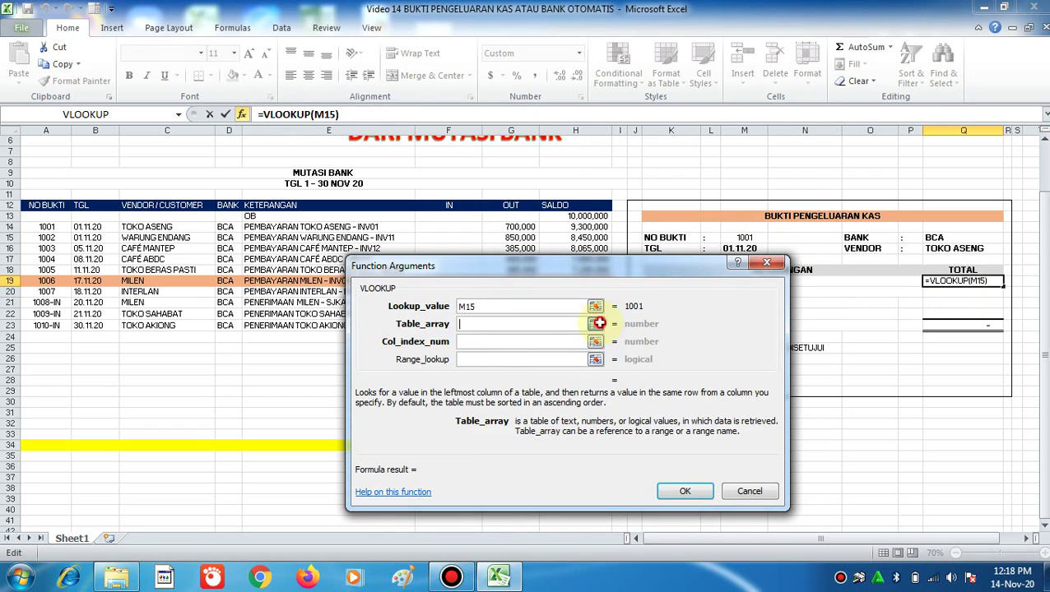
left_click_drag(47, 227, 594, 437)
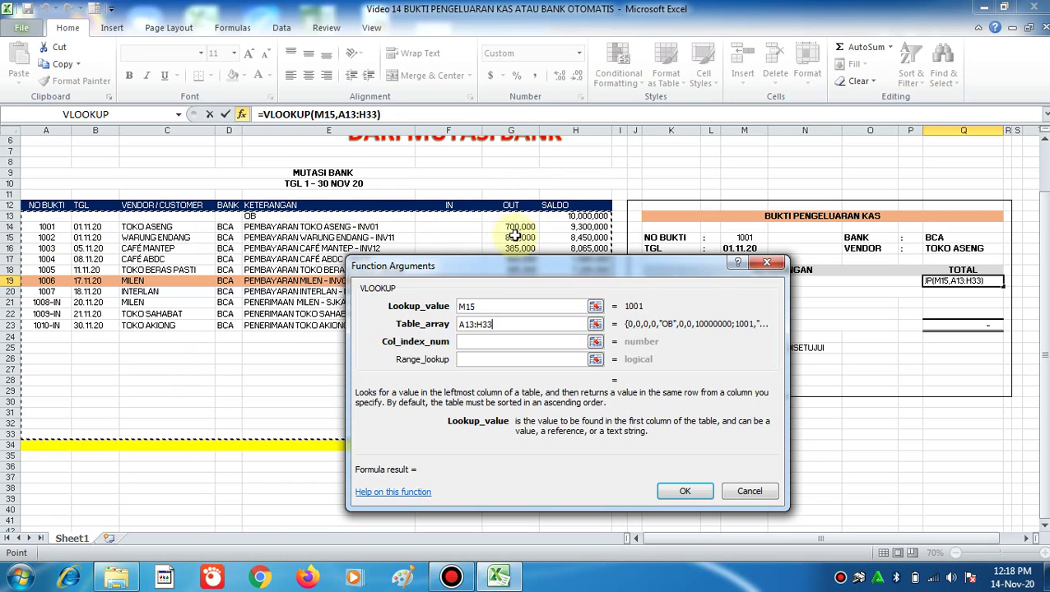
key("F4")
- Set the TOTAL lookup's column index to 7 and range lookup to 0, and confirm the function
left_click(539, 351)
type("7")
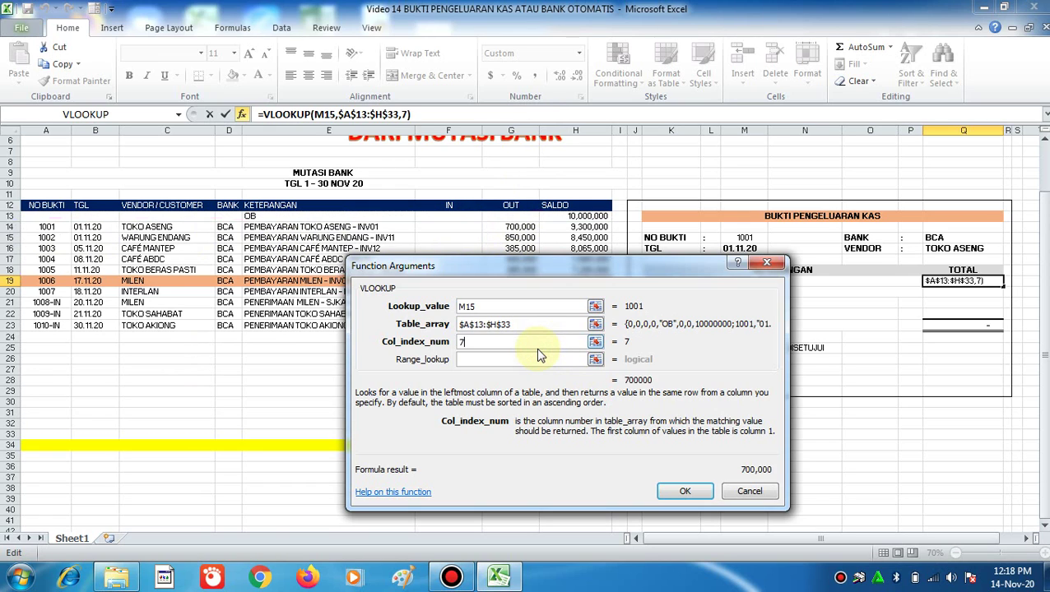
key("Tab")
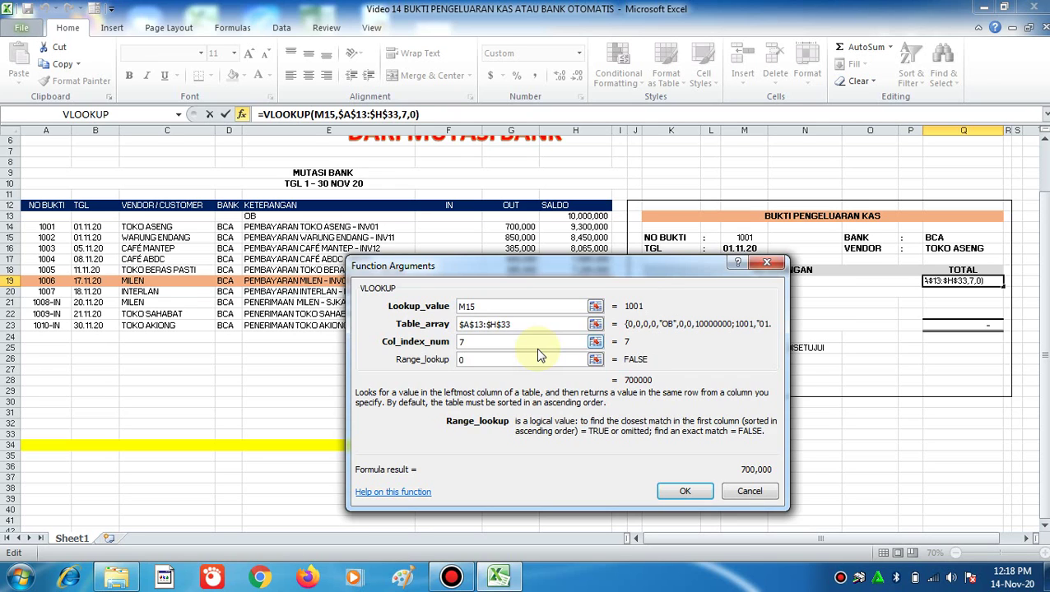
key("Return")
- Enter a TERBILANG formula in L23 beside the TERBILANG label that spells out the total in Q23
left_click(682, 324)
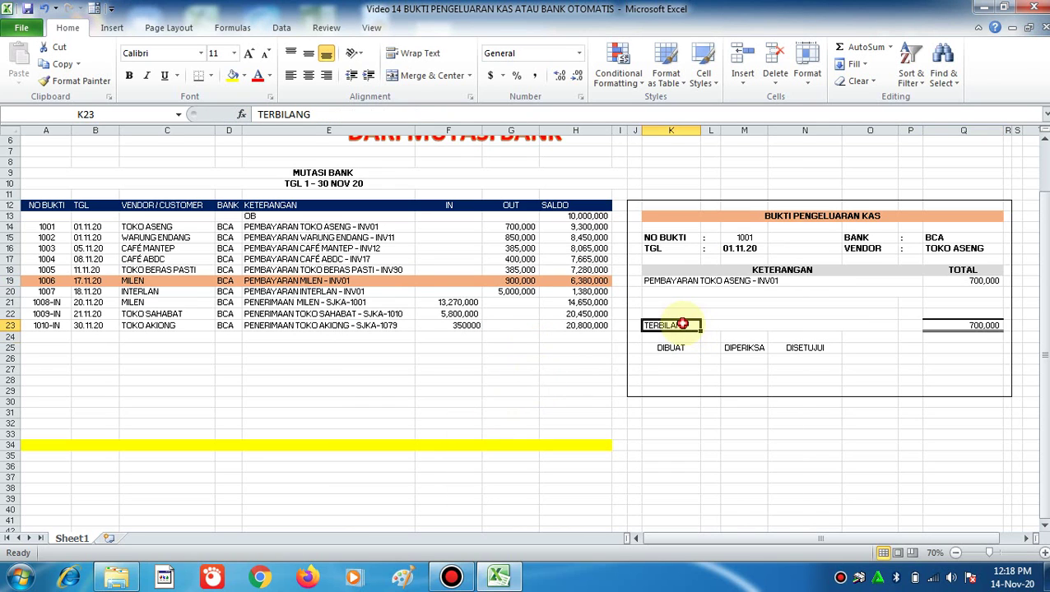
left_click(711, 326)
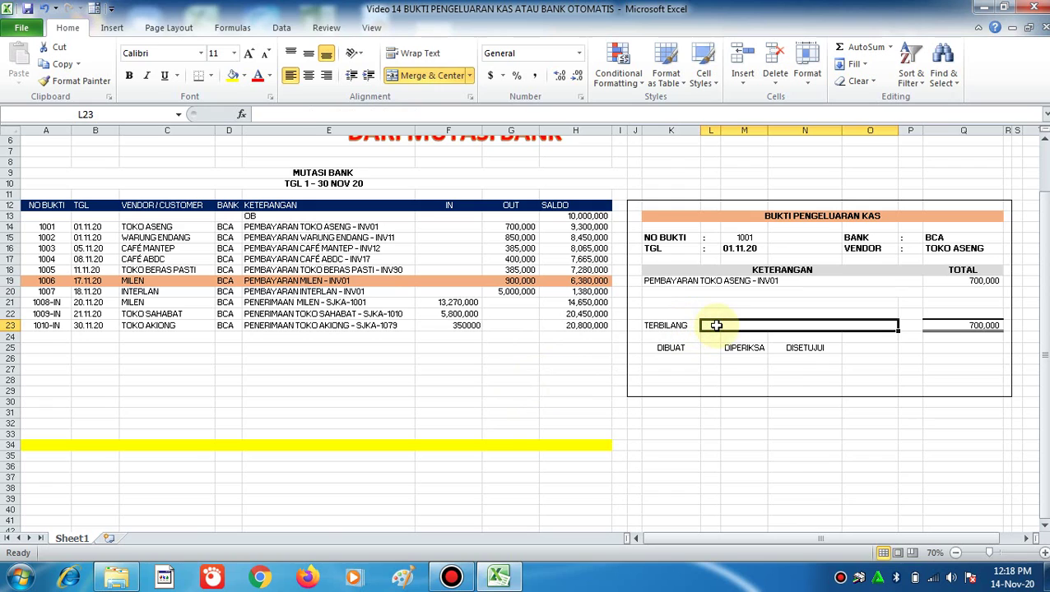
type("=TERBILANG")
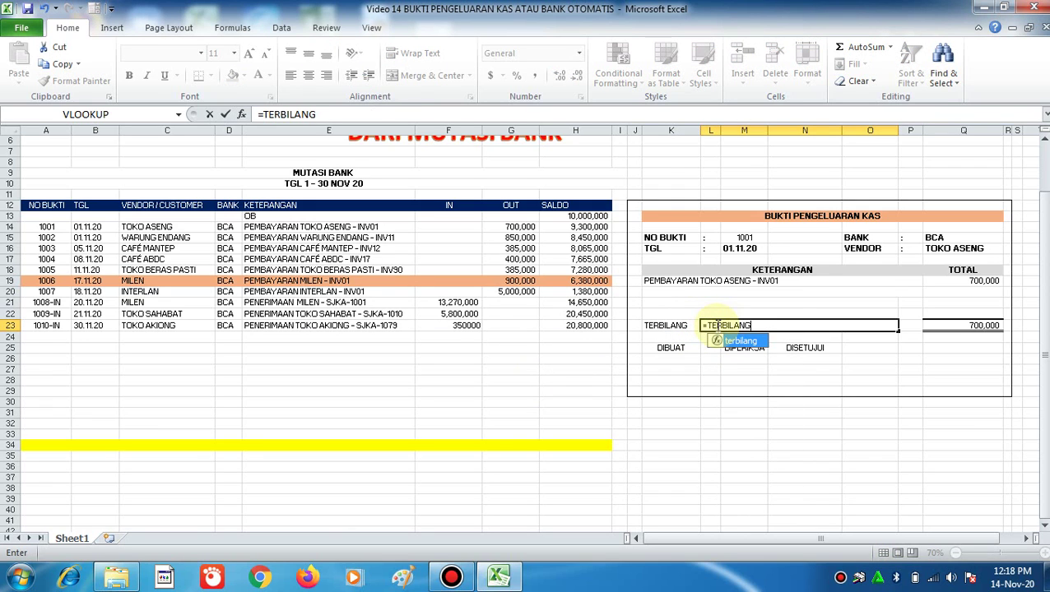
type("(")
key("Right")
key("Right")
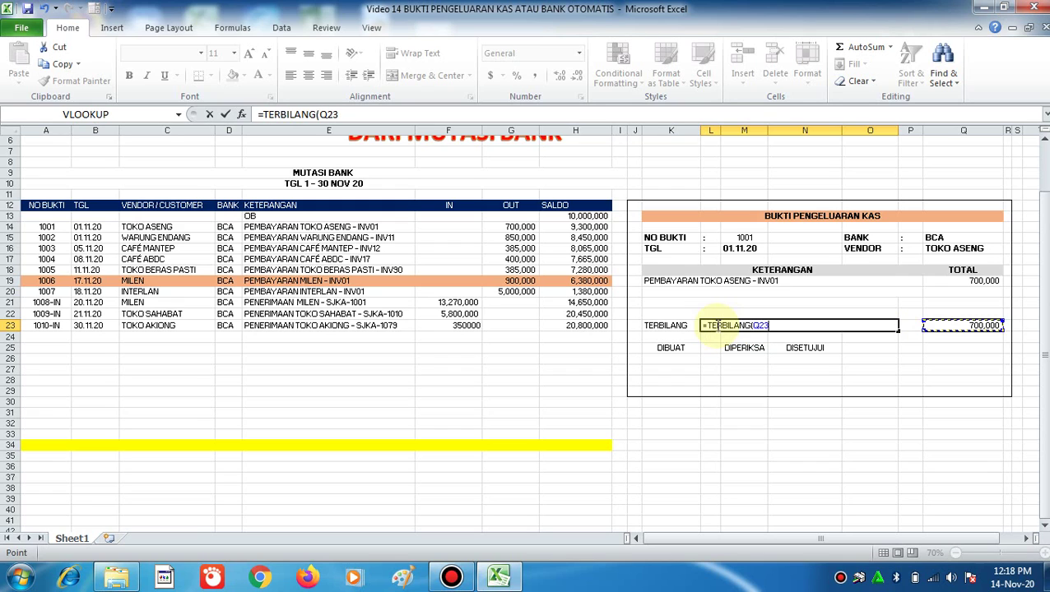
key("Return")
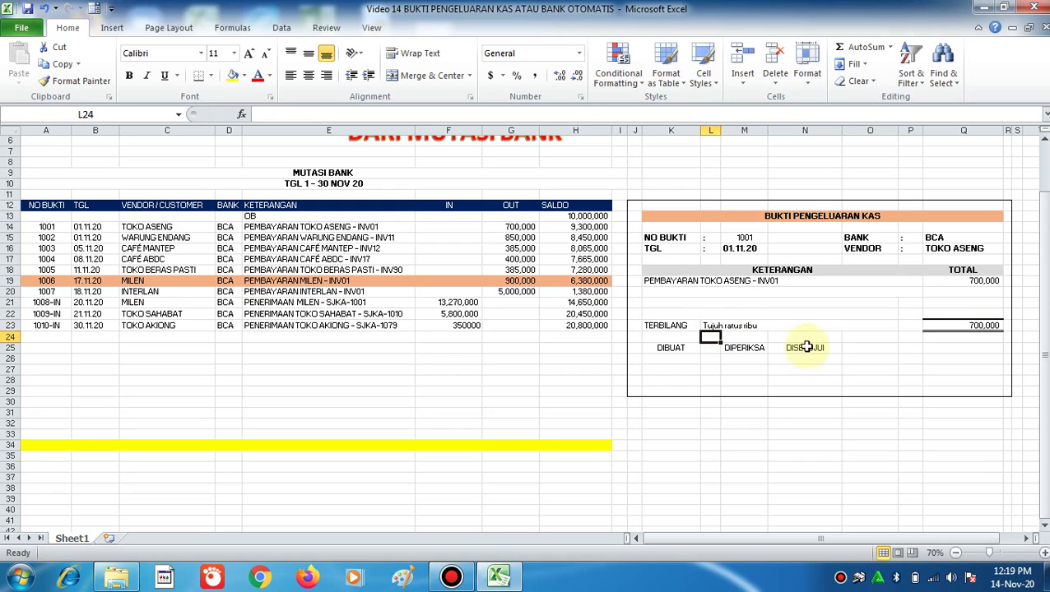
- Wrap the formula in L23 in UPPER so that it reads =UPPER(TERBILANG(Q23))
left_click(714, 326)
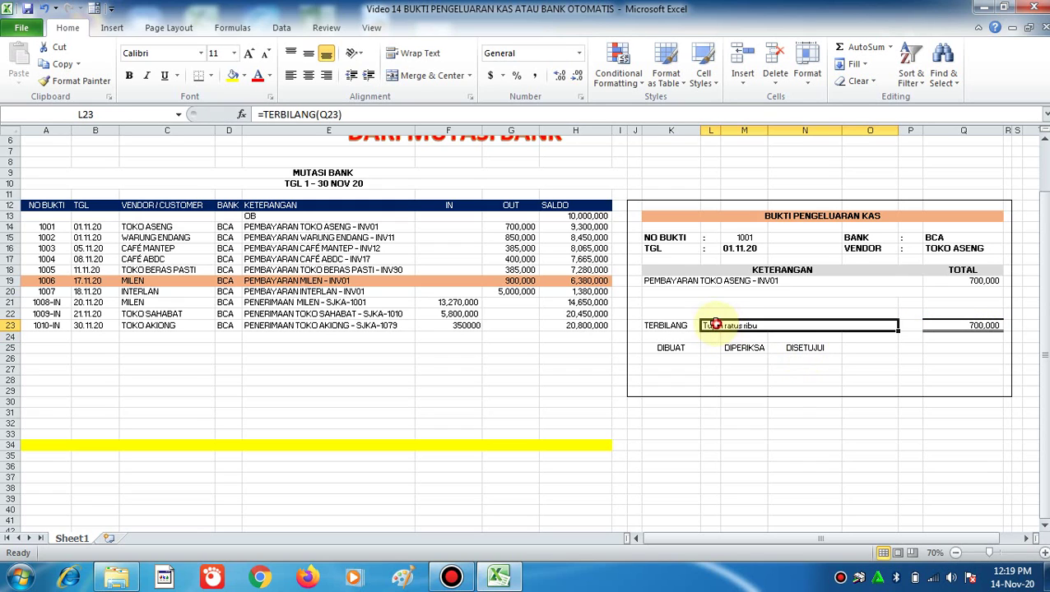
left_click(269, 115)
type("U")
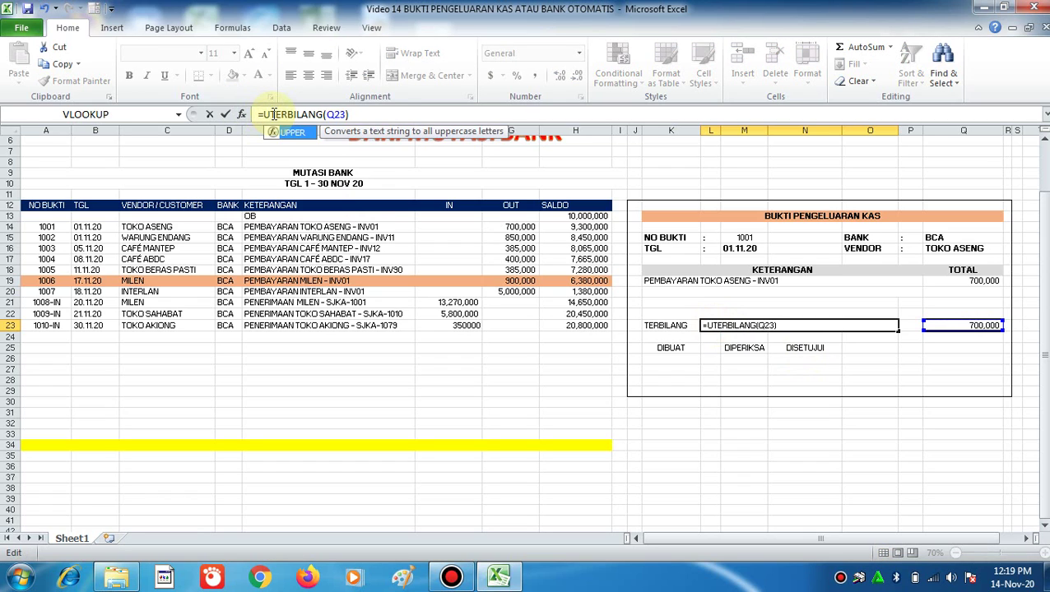
type("PPER")
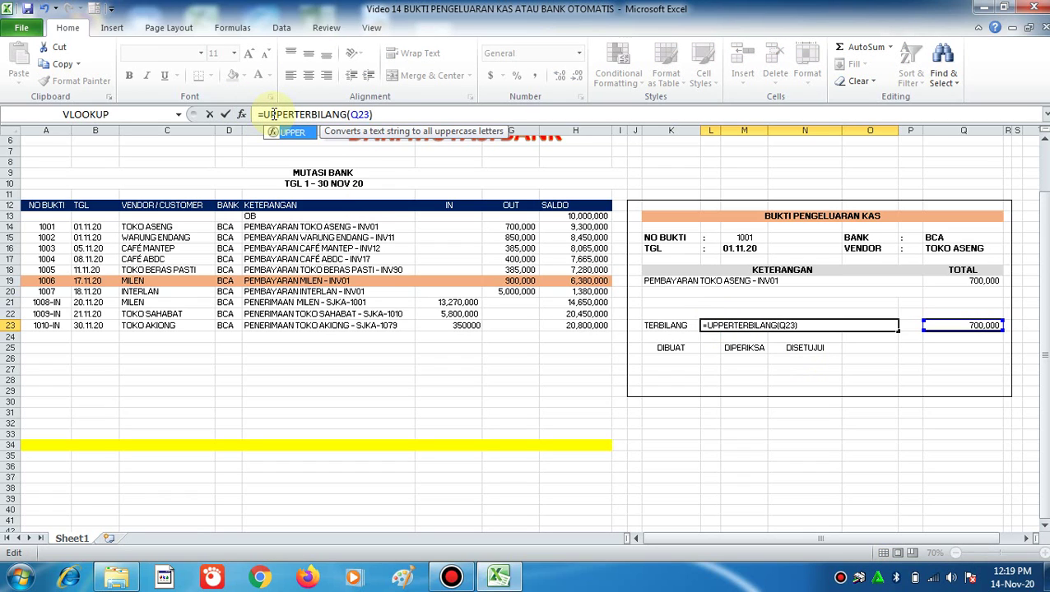
type("(")
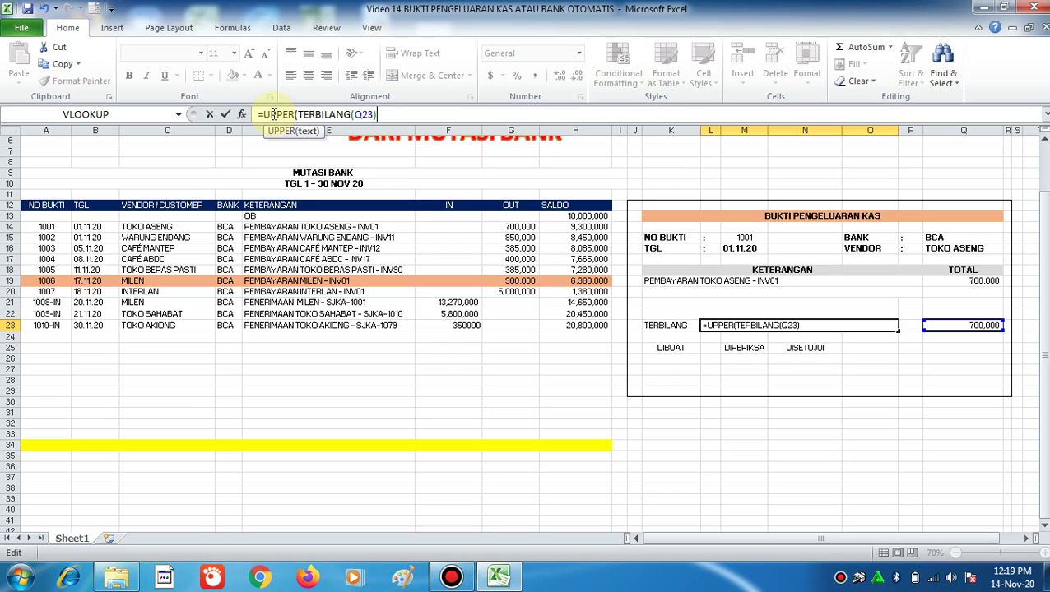
key("Return")
key("Return")
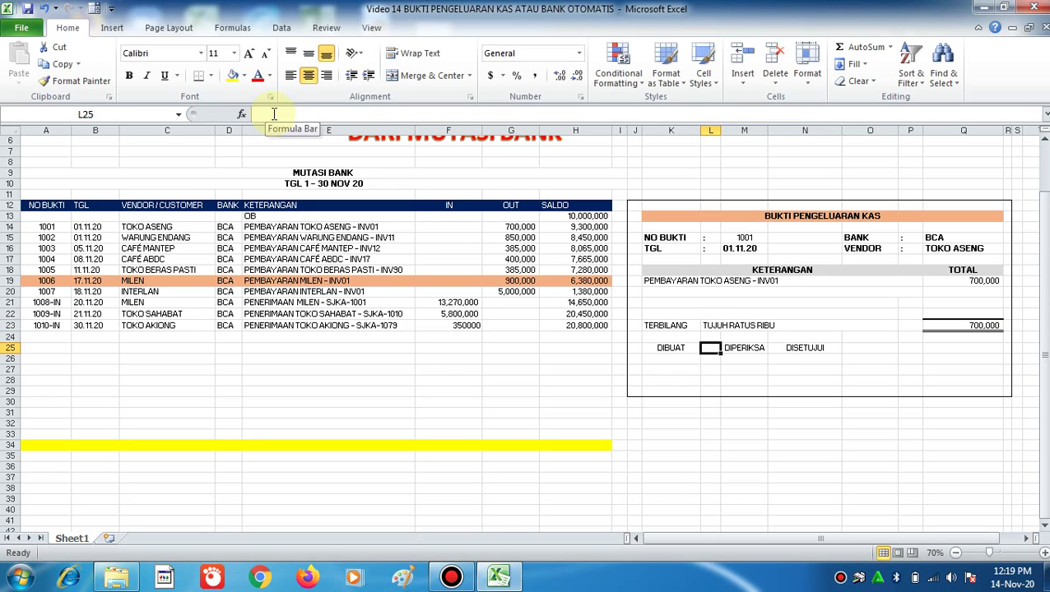
- Check the formulas in the voucher's TERBILANG cell L23 and KETERANGAN cell K19
left_click(697, 329)
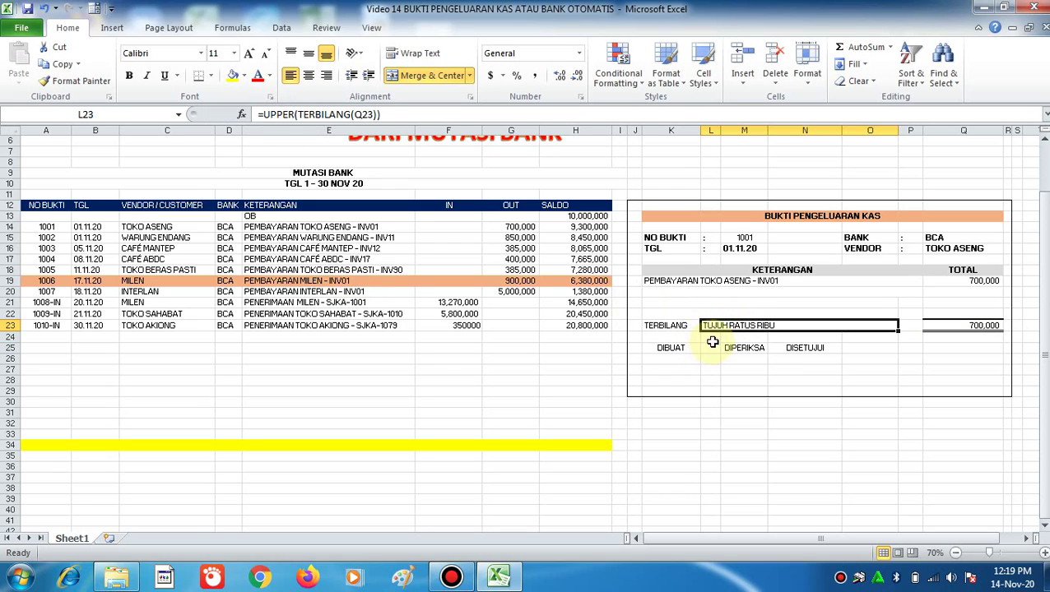
left_click(675, 280)
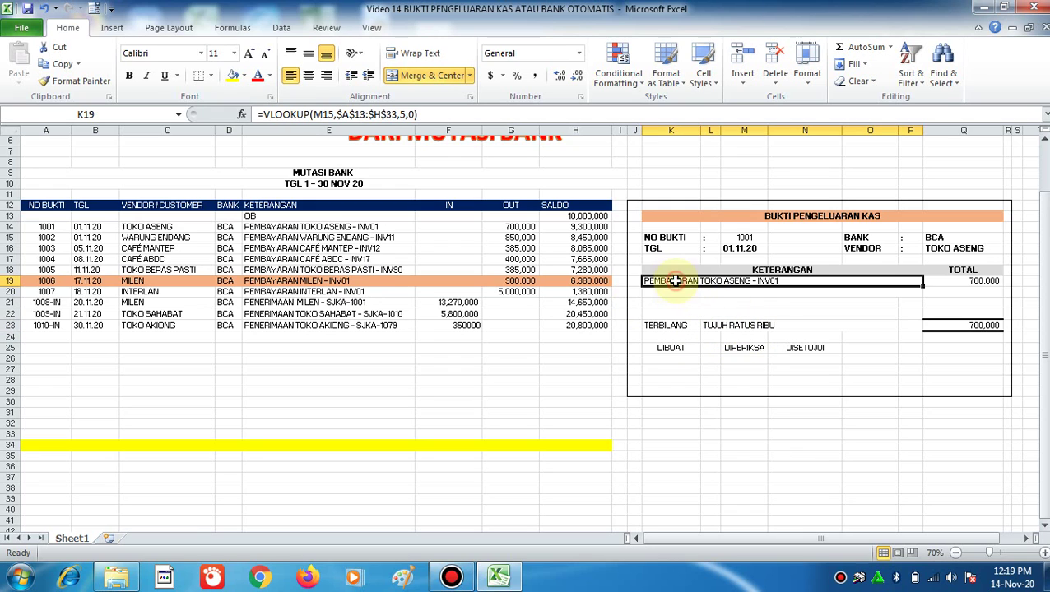
left_click(758, 358)
- Fill the NO BUKTI drop-down cell M15 with light green
left_click(755, 237)
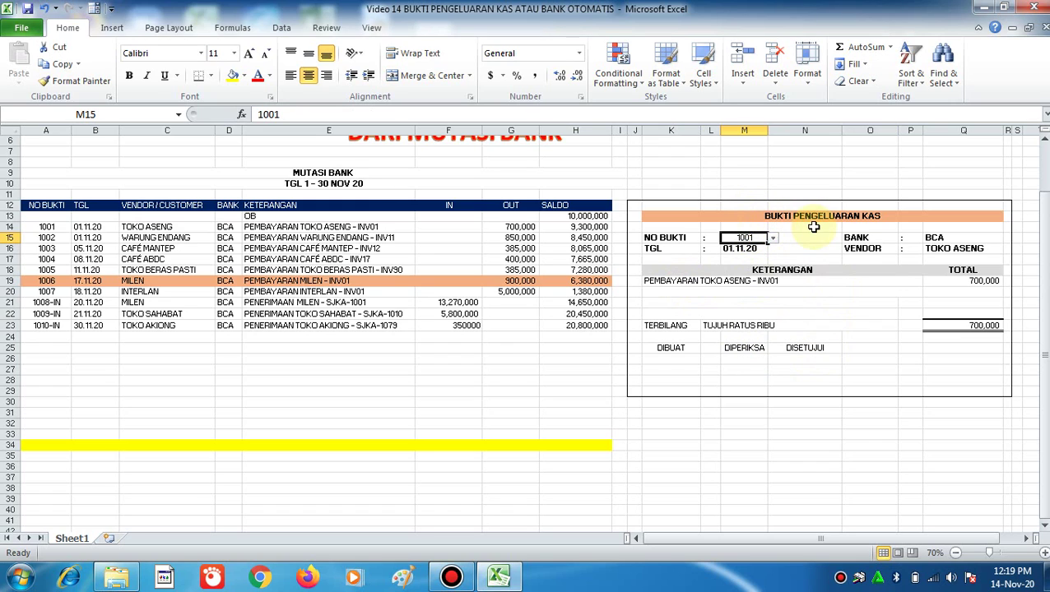
left_click(805, 259)
left_click(753, 237)
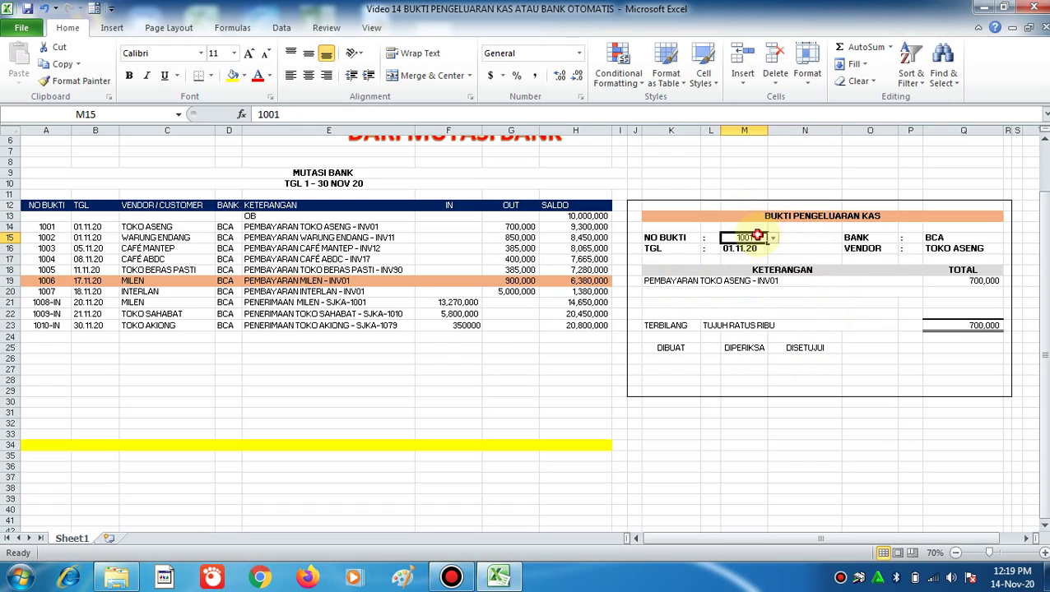
left_click(245, 76)
left_click(285, 189)
left_click(855, 270)
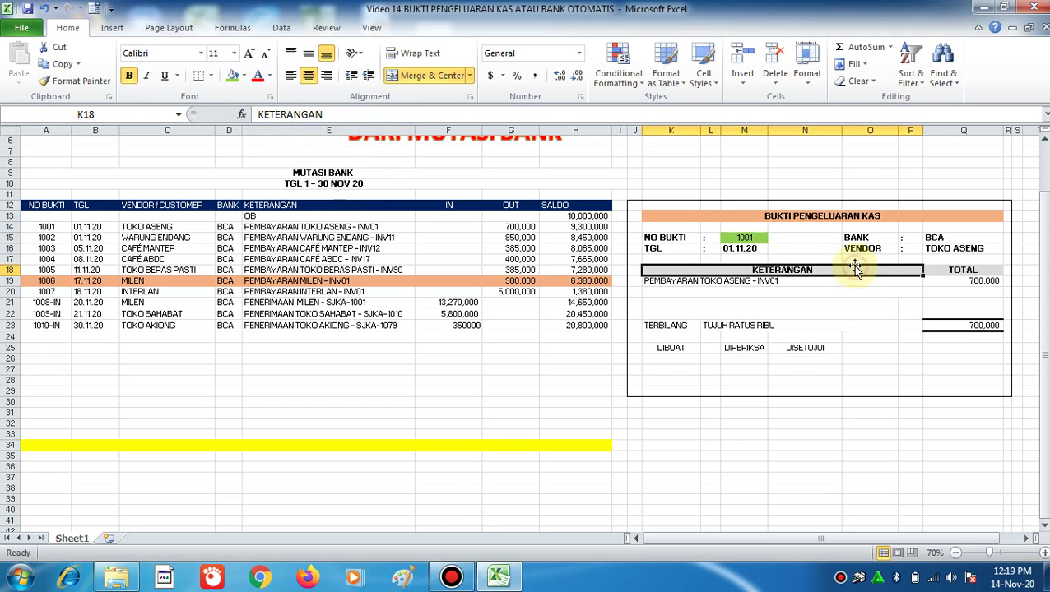
left_click(747, 238)
left_click(792, 237)
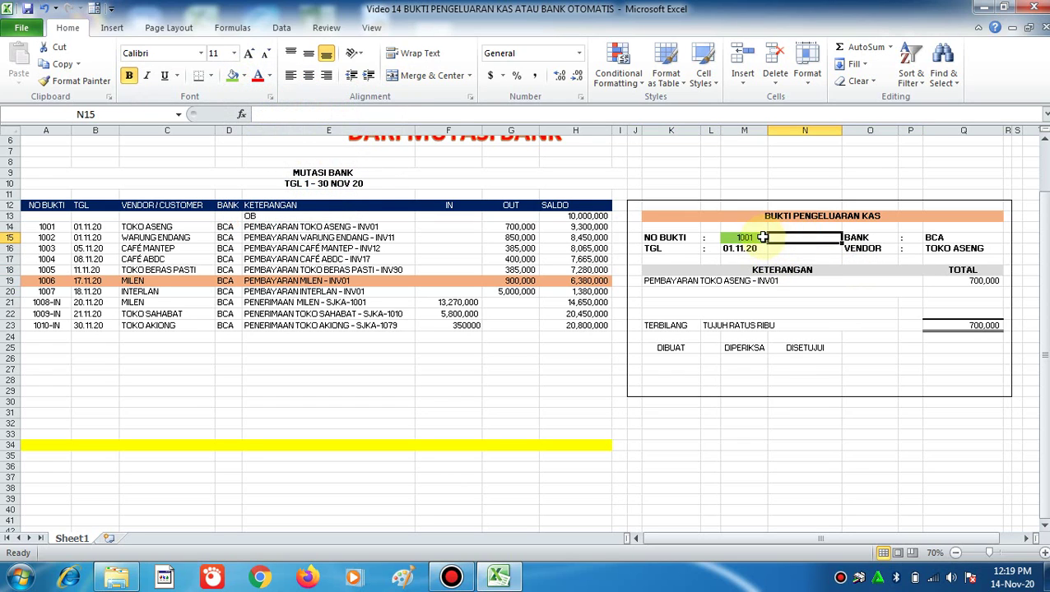
- Choose voucher number 1002 from the NO BUKTI drop-down in M15
left_click(762, 237)
left_click(772, 239)
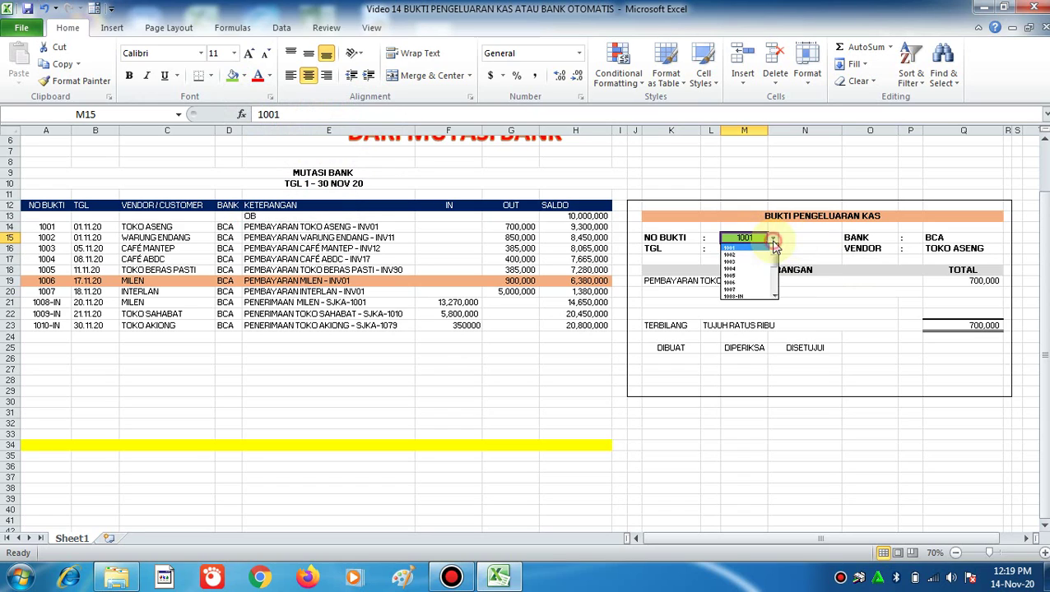
left_click(765, 255)
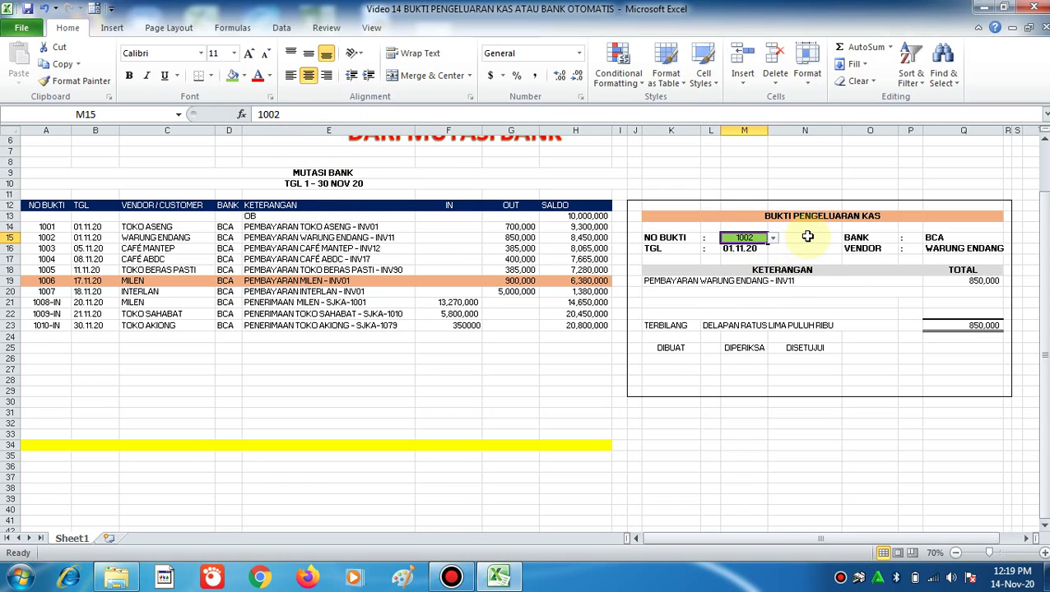
left_click(778, 251)
left_click(746, 238)
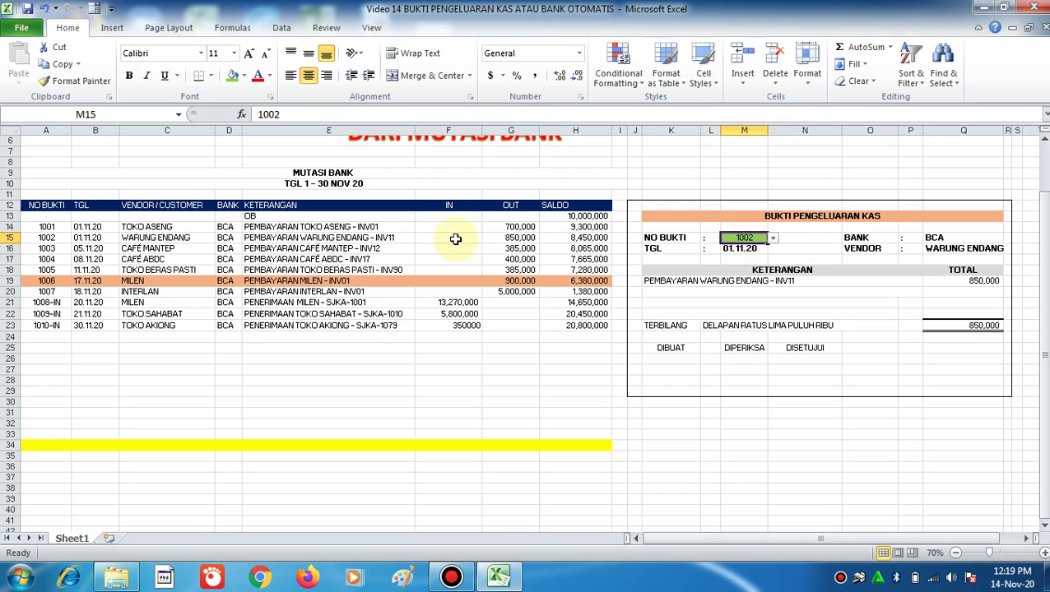
- Fill the NO BUKTI cell A15 in the MUTASI BANK table with light green
left_click(45, 237)
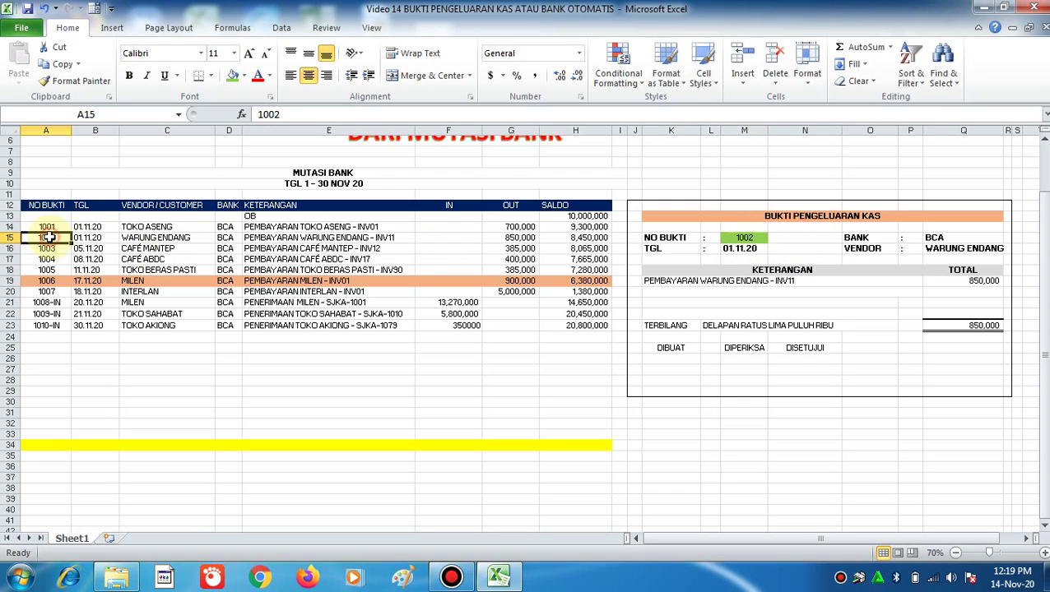
left_click(233, 75)
left_click(103, 238)
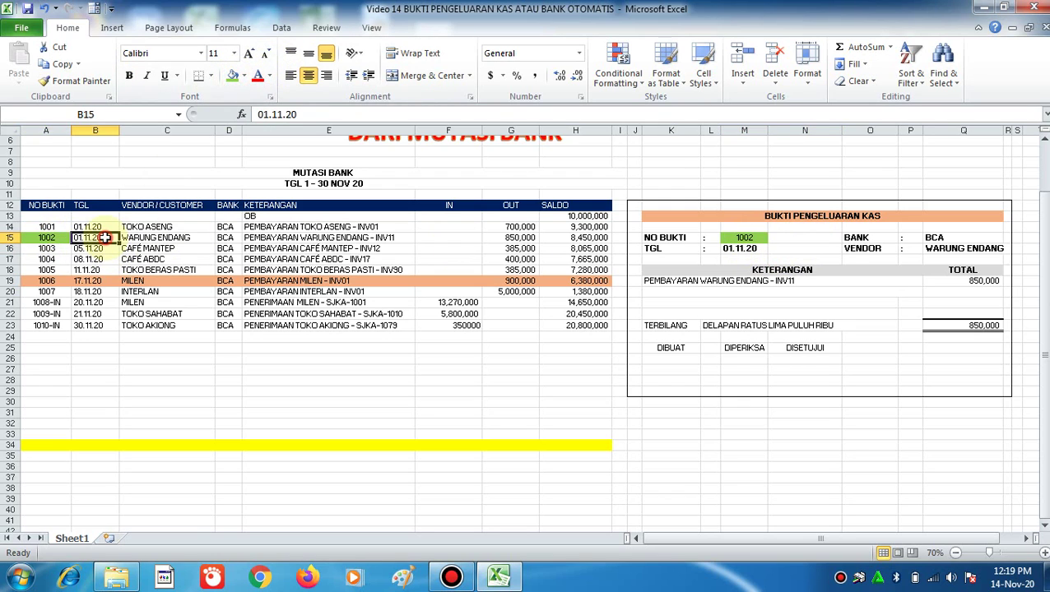
- Compare the voucher's VENDOR, BANK, KETERANGAN and TOTAL cells with the entries in row 15 of the MUTASI BANK table
left_click(744, 238)
left_click(151, 237)
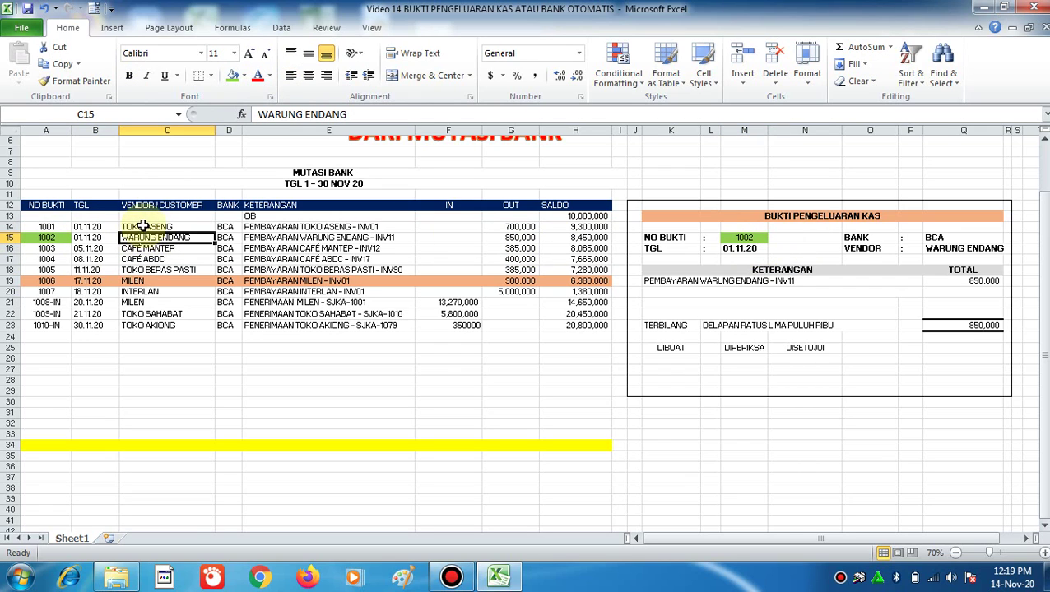
left_click(952, 247)
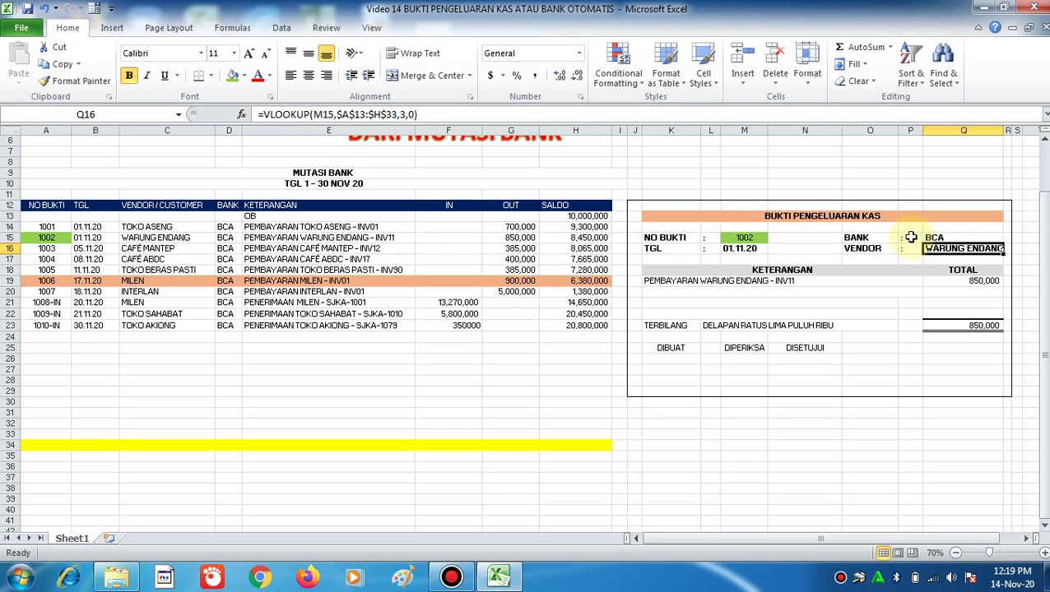
left_click(875, 228)
left_click(873, 239)
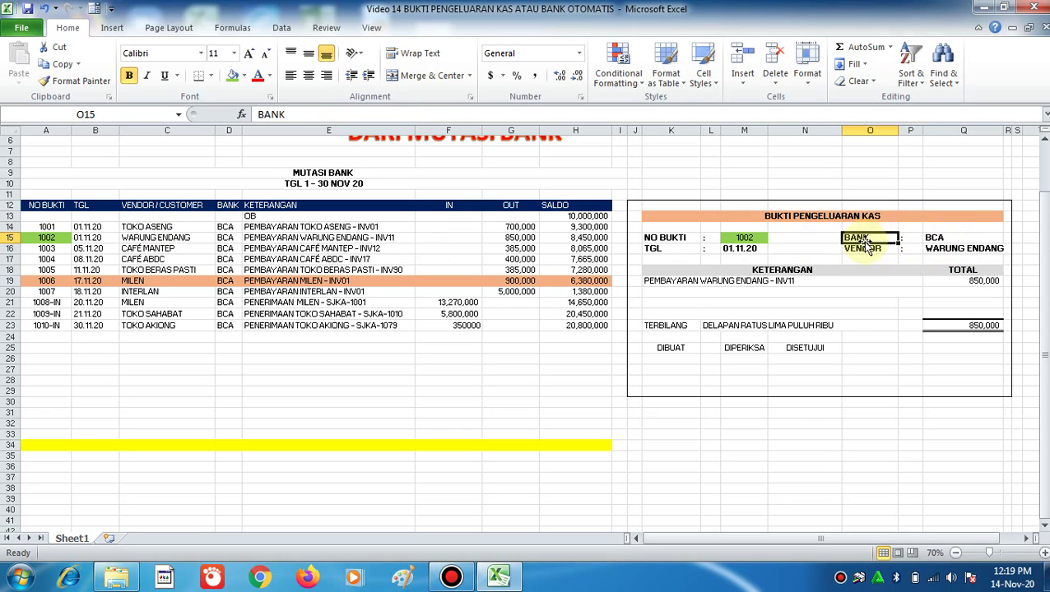
left_click(229, 239)
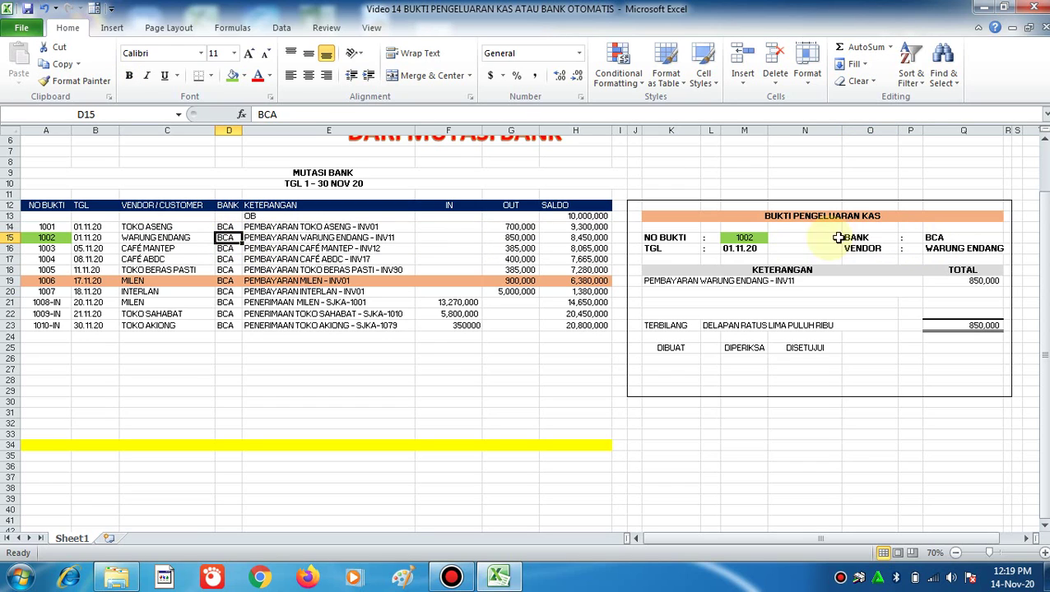
left_click(975, 249)
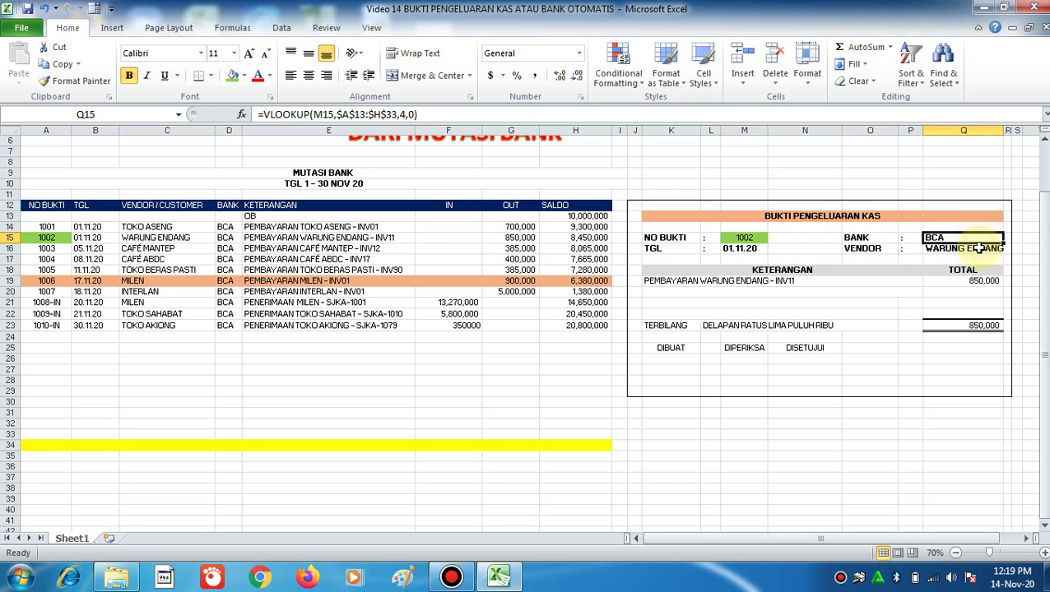
left_click(696, 280)
left_click(44, 237)
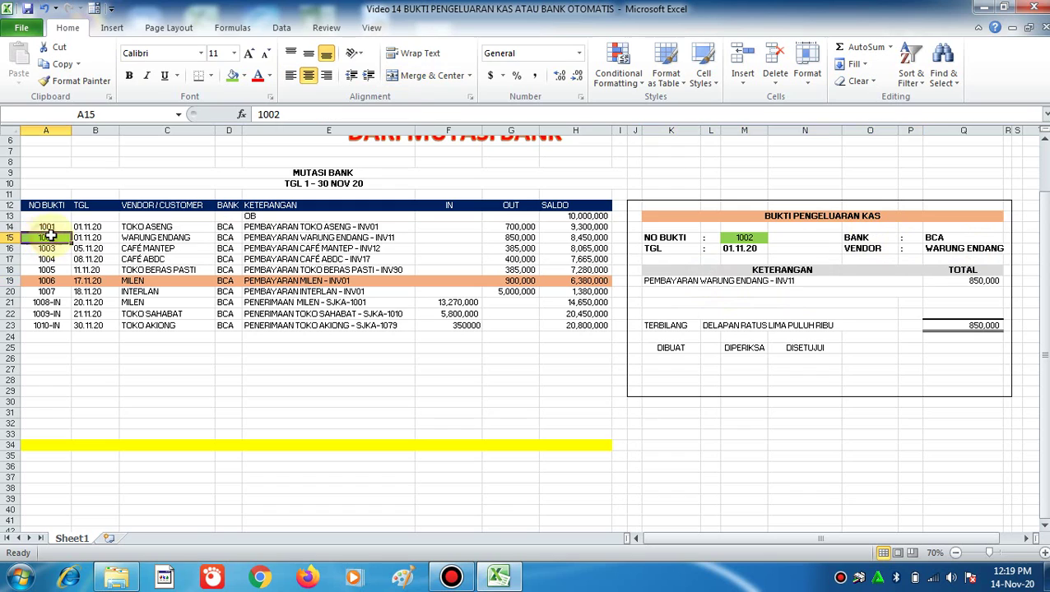
left_click(393, 237)
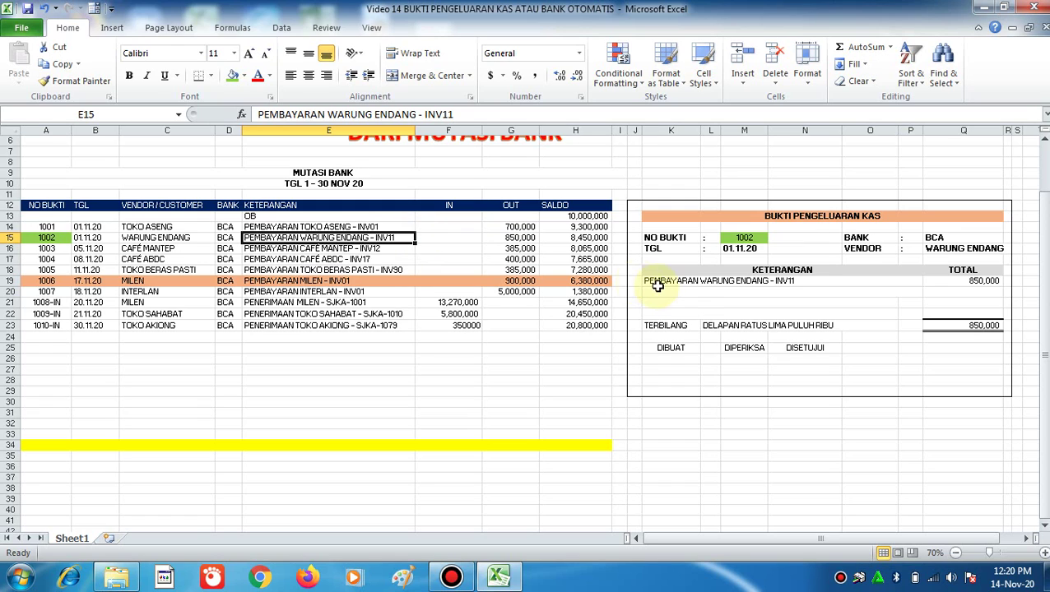
left_click(685, 284)
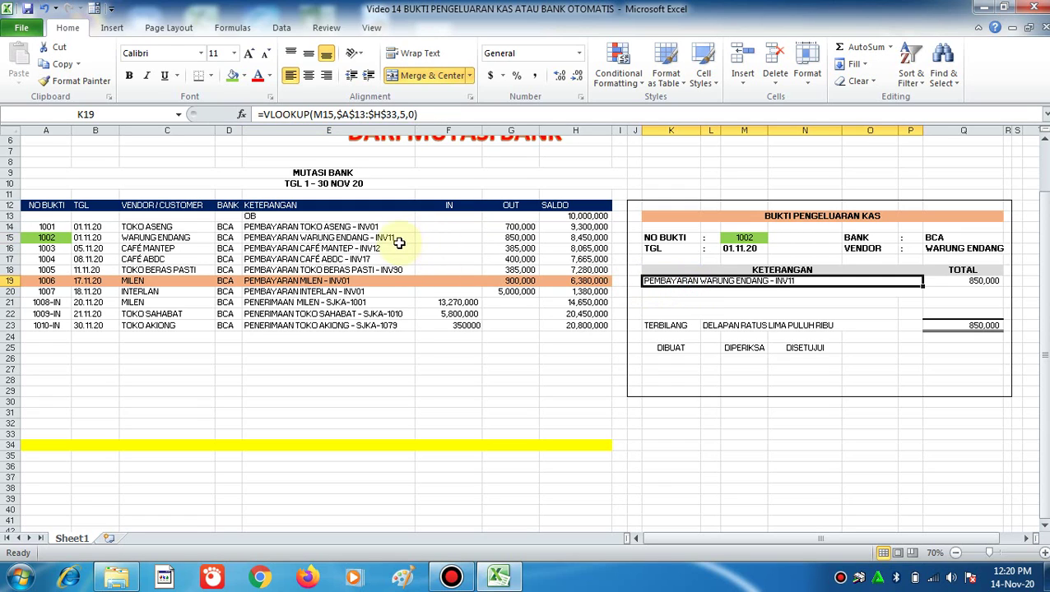
left_click(534, 229)
left_click(522, 238)
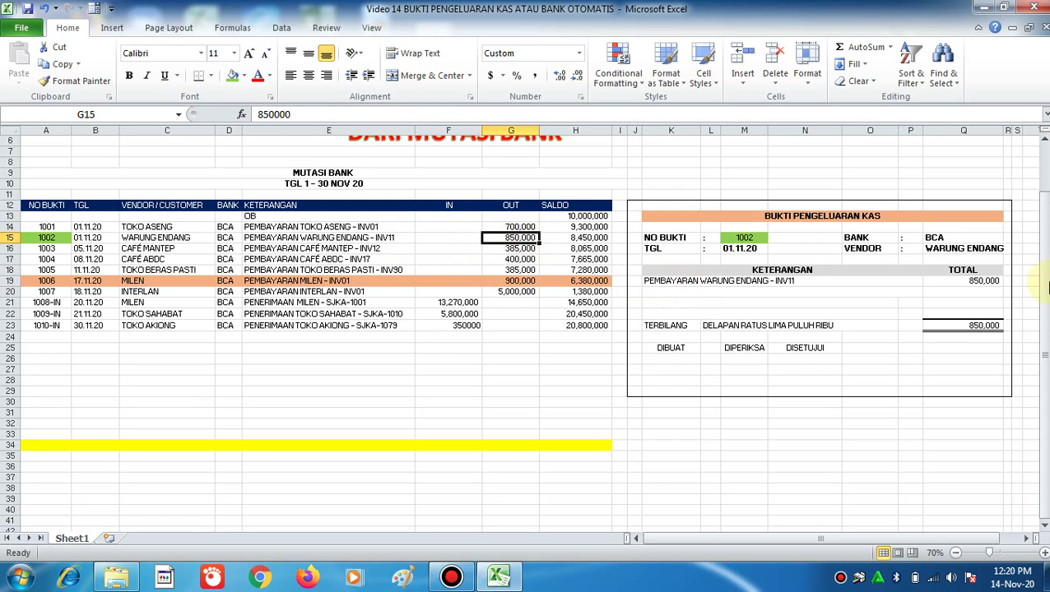
left_click(985, 284)
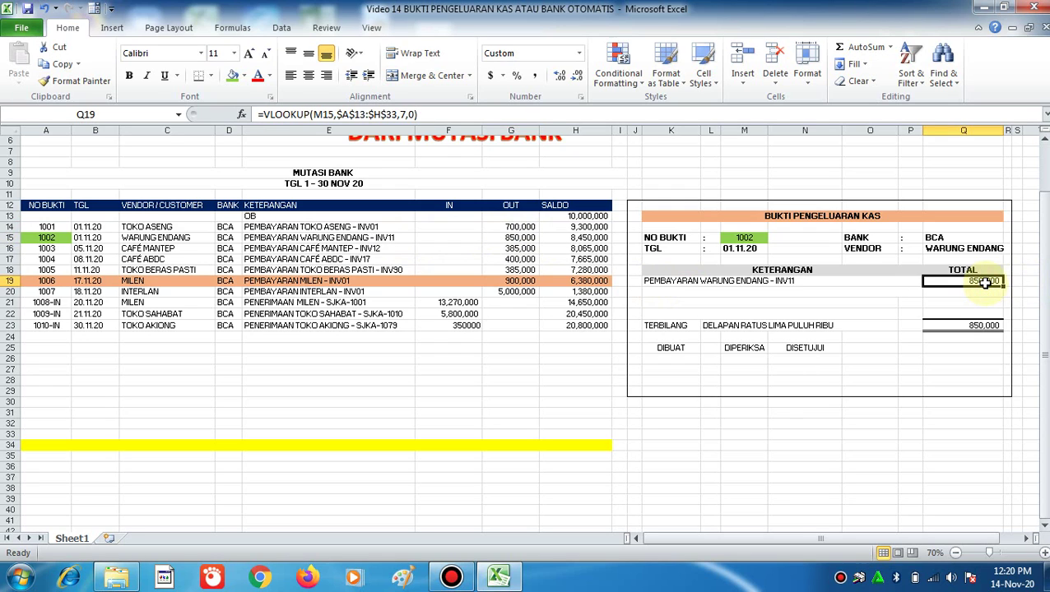
- Add a colon to the TERBILANG label in K23 so that it reads "TERBILANG :"
left_click(648, 325)
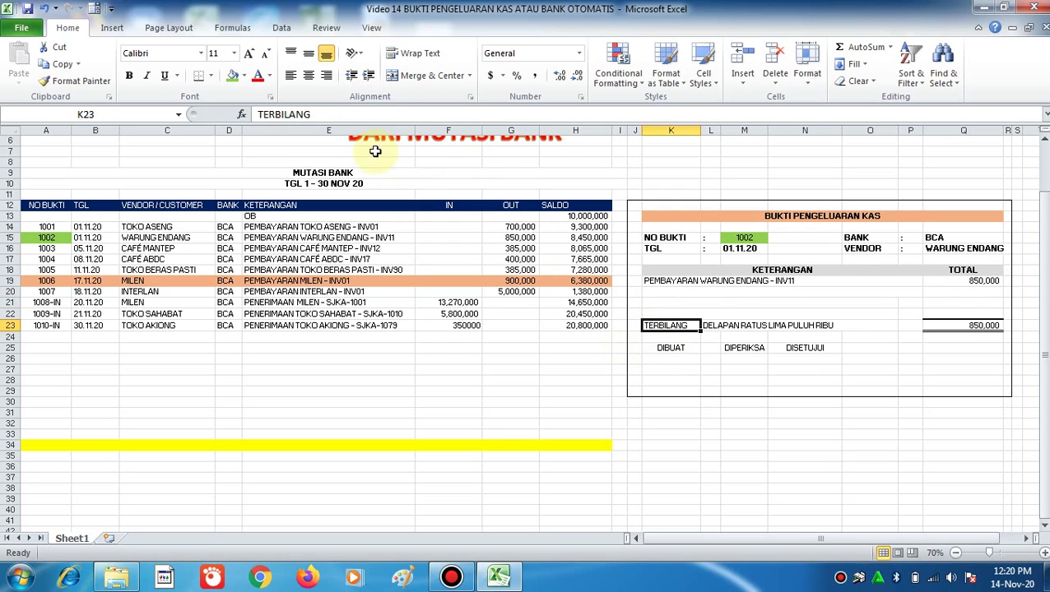
left_click(371, 116)
type(":")
key("Return")
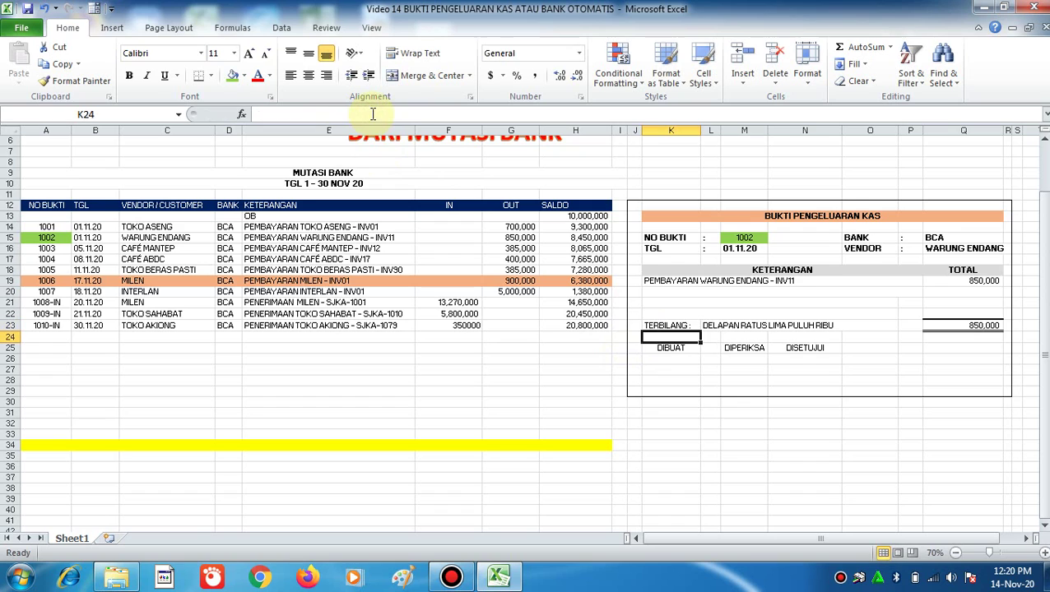
- Fill the voucher's TOTAL amount cell Q19 with light green
left_click(708, 326)
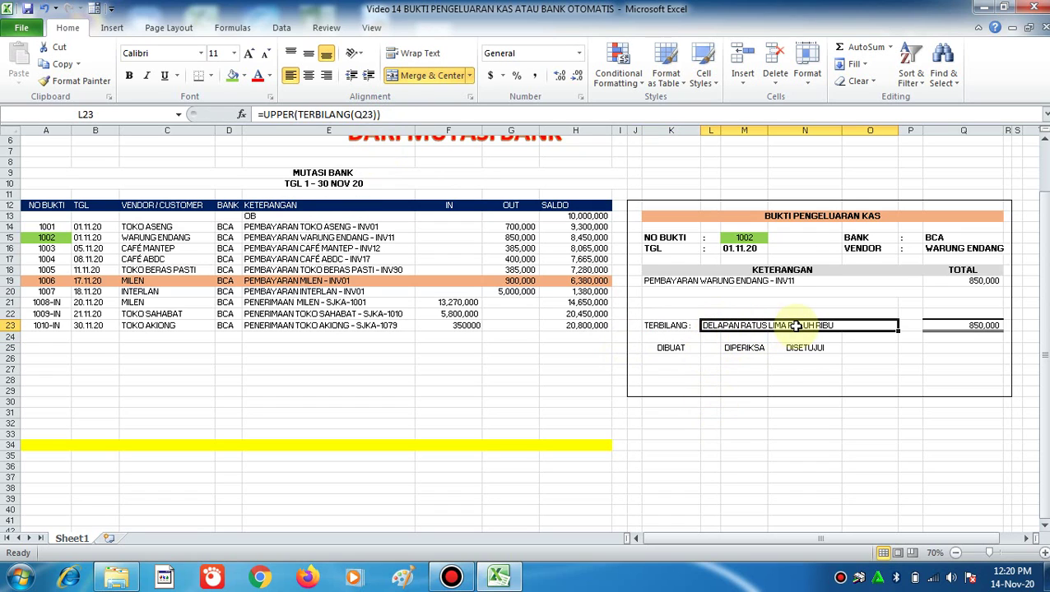
left_click(987, 283)
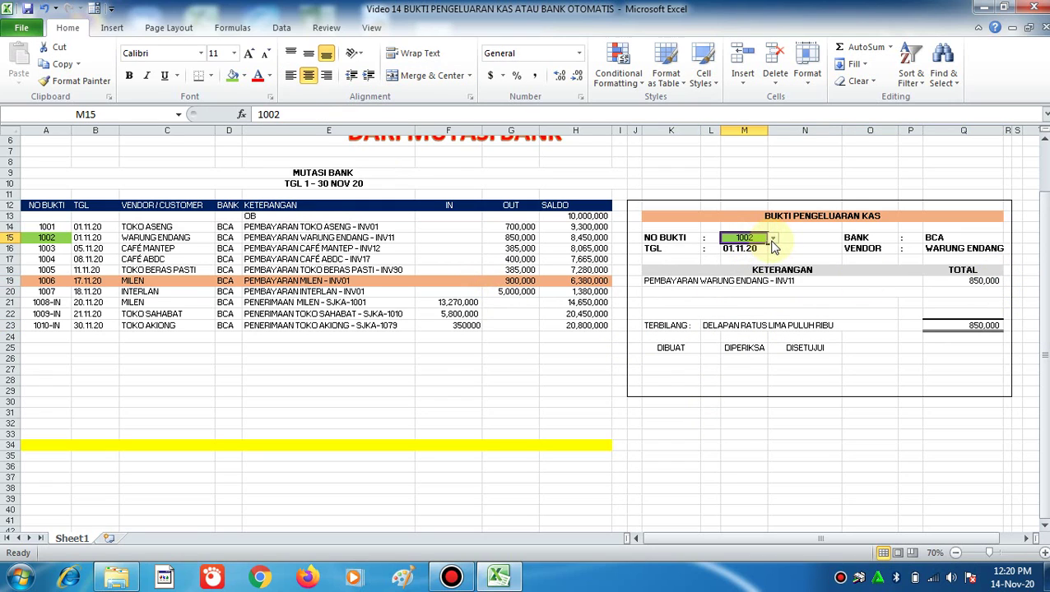
left_click(987, 281)
left_click(238, 80)
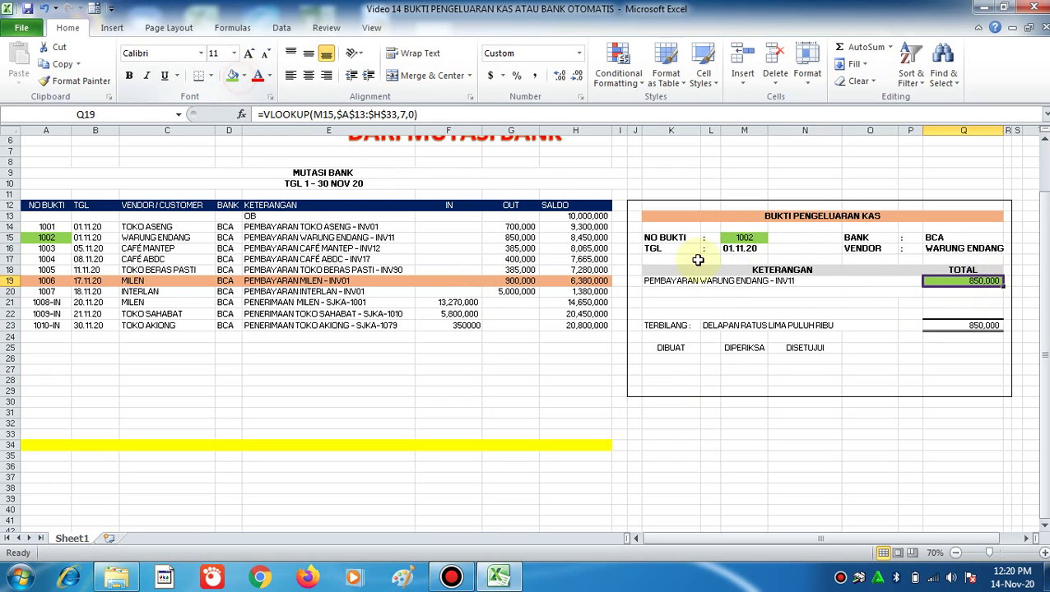
- Switch the NO BUKTI drop-down in M15 to voucher number 1006
left_click(746, 238)
left_click(772, 237)
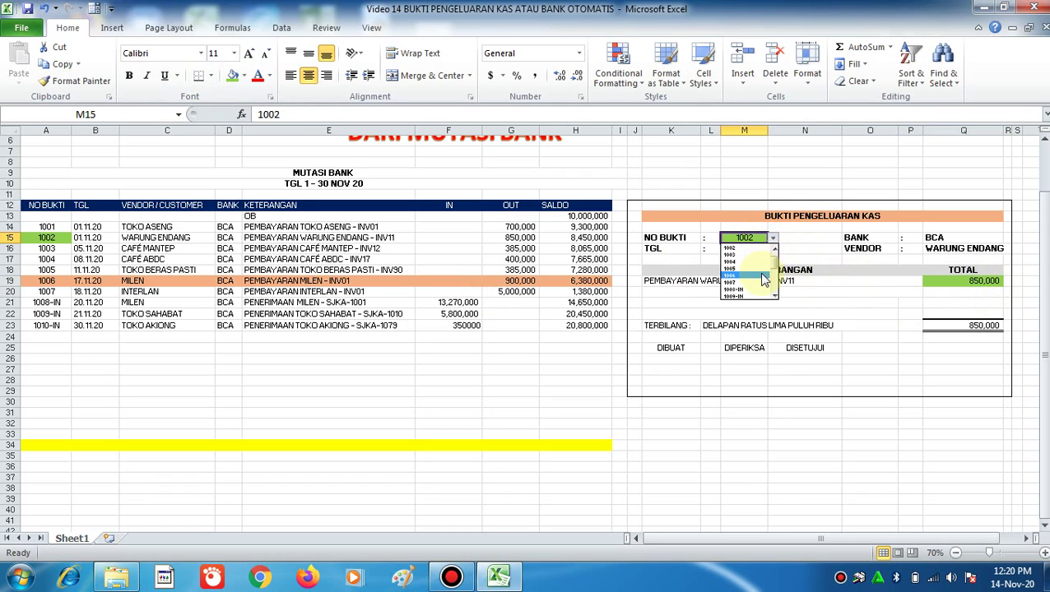
left_click(763, 277)
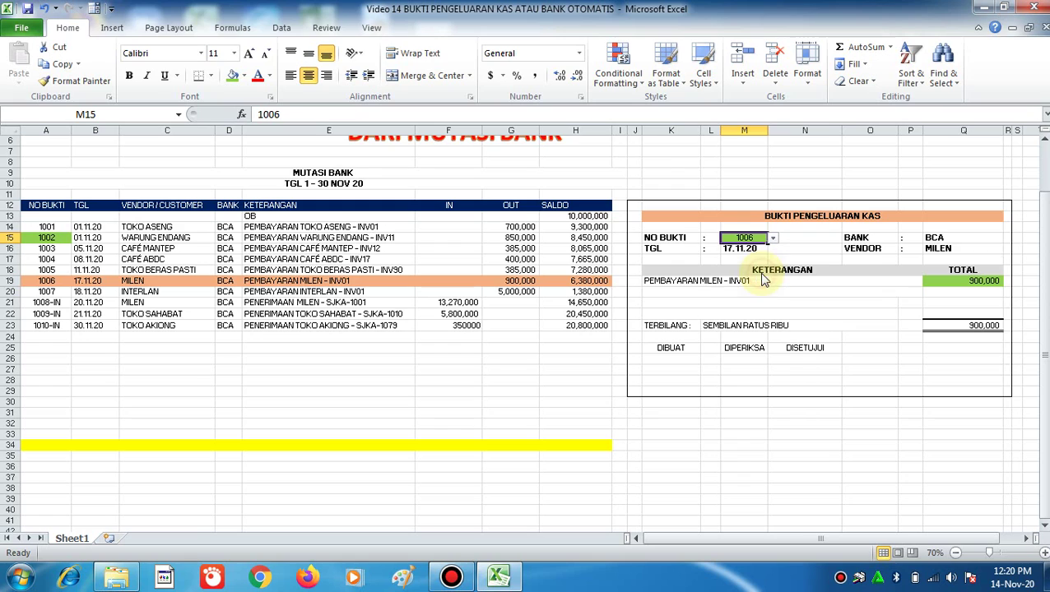
- Examine the voucher's TOTAL cell Q19, TERBILANG cell L23, sum cell Q23 and TGL cell M16, along with the overall voucher layout
left_click(965, 281)
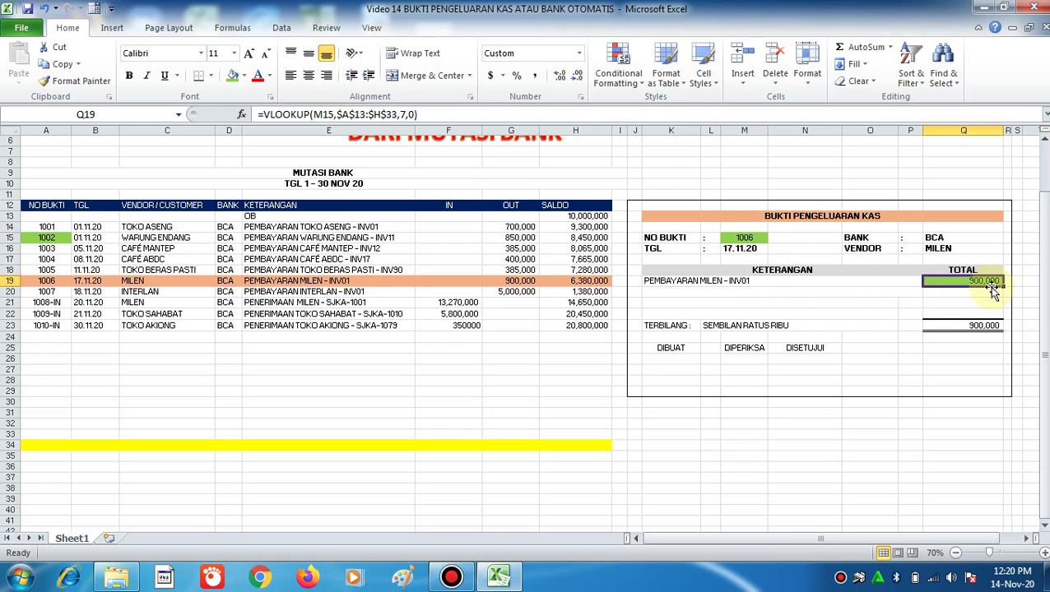
left_click(745, 325)
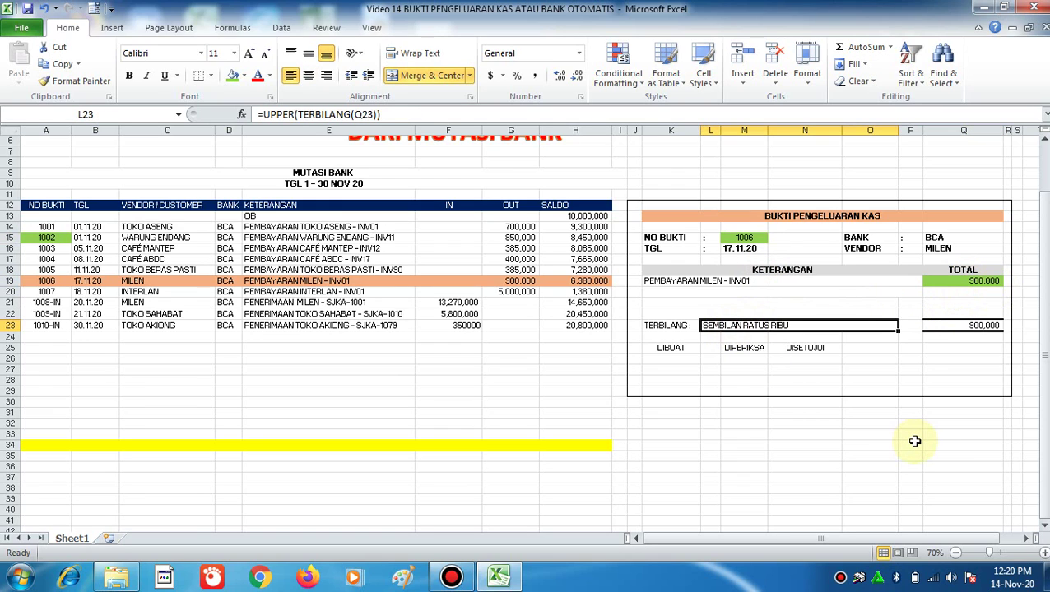
left_click(984, 326)
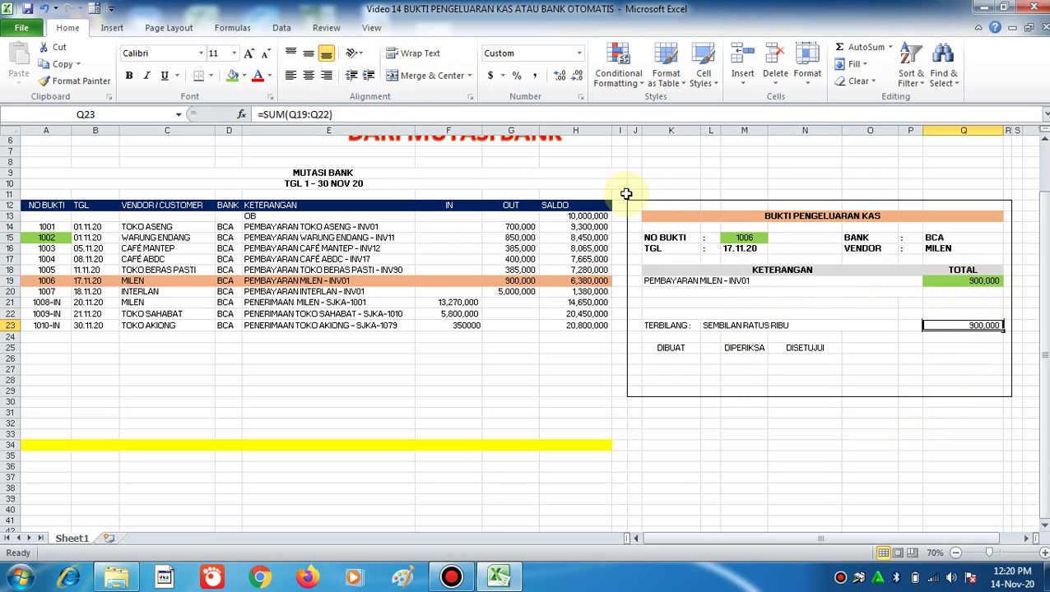
left_click_drag(621, 195, 1017, 413)
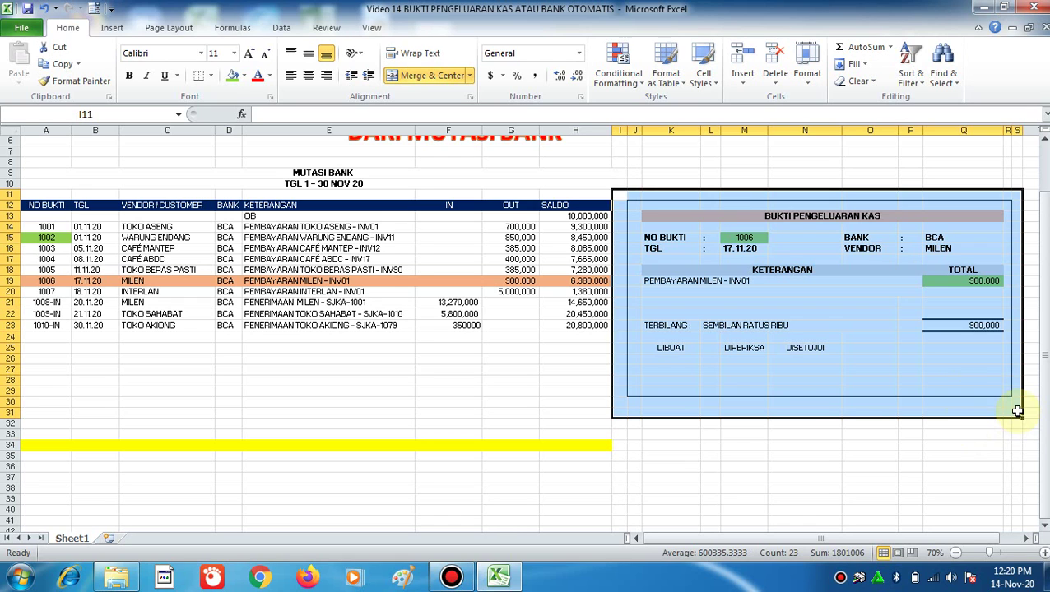
left_click(711, 476)
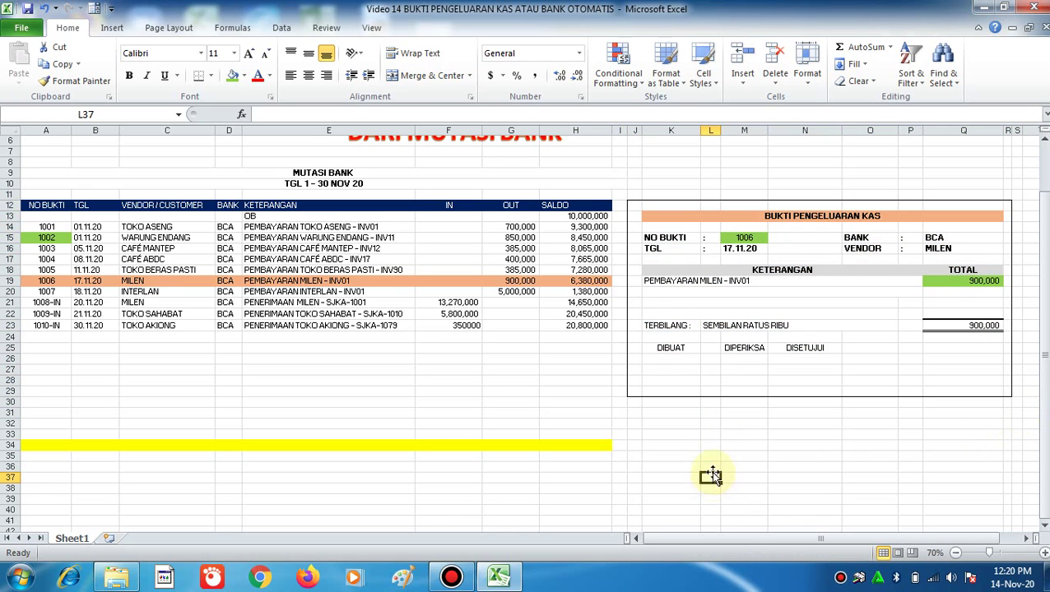
scroll(675, 404, "up", 2)
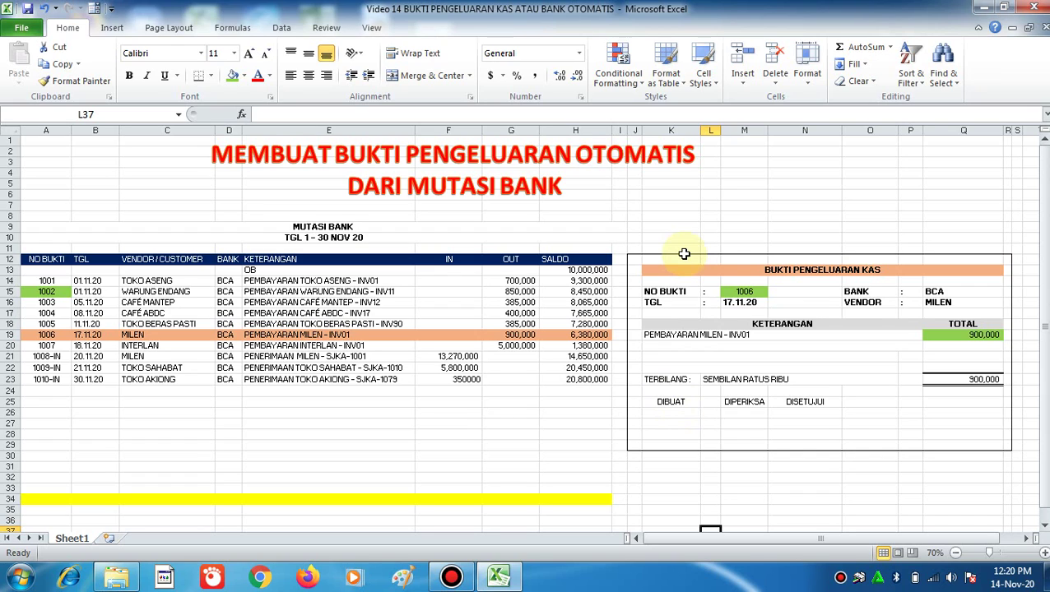
left_click(756, 302)
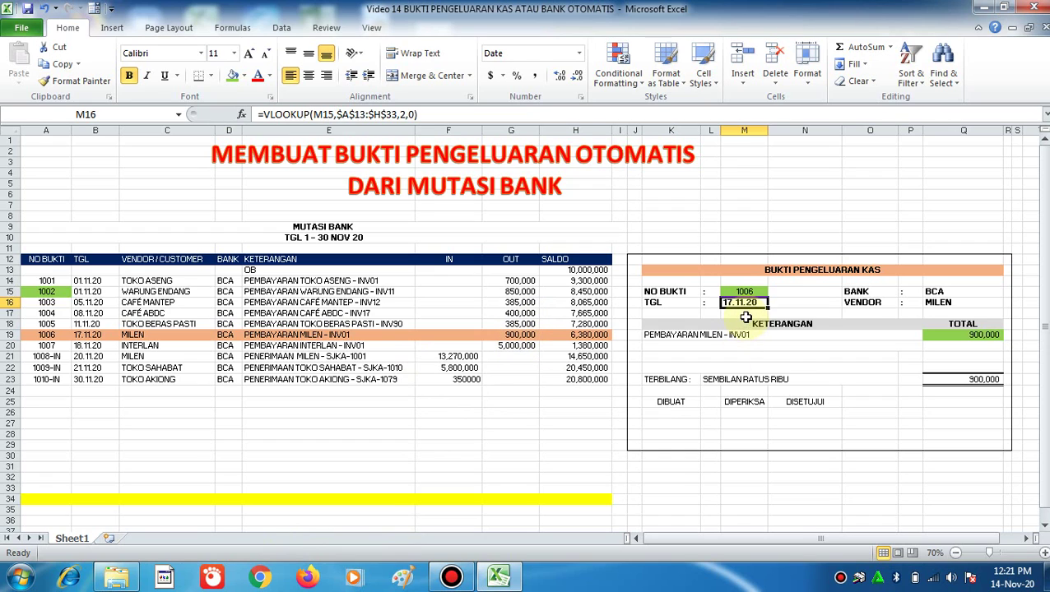
left_click(788, 269)
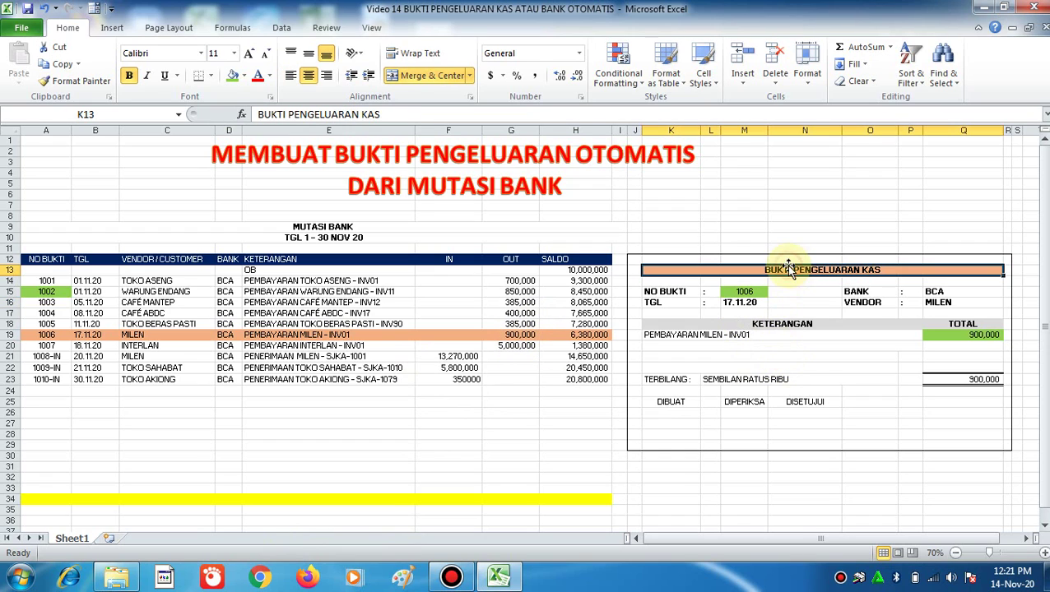
left_click(734, 290)
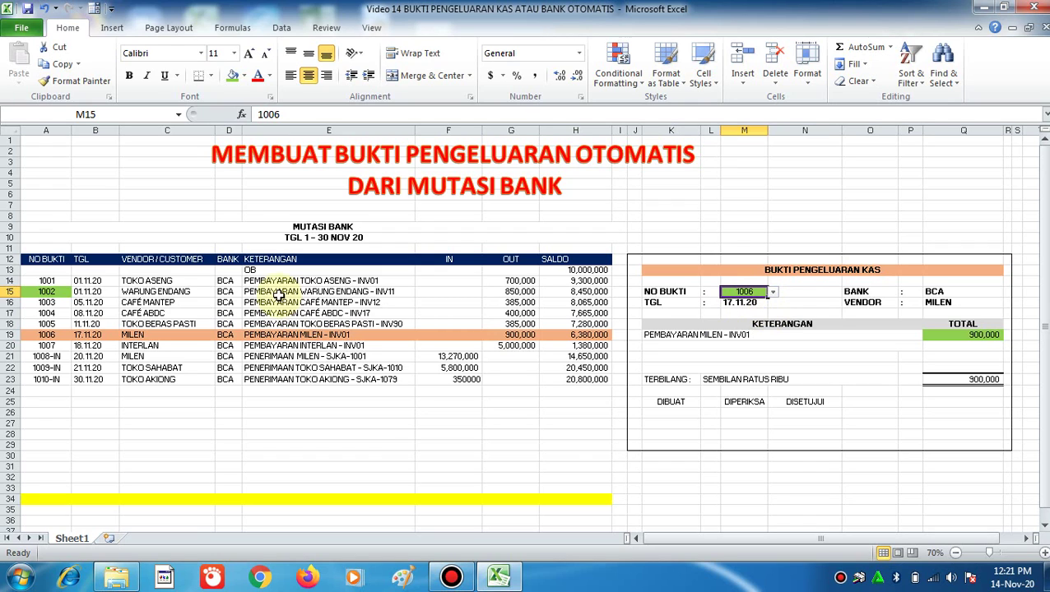
left_click(47, 280)
left_click(745, 299)
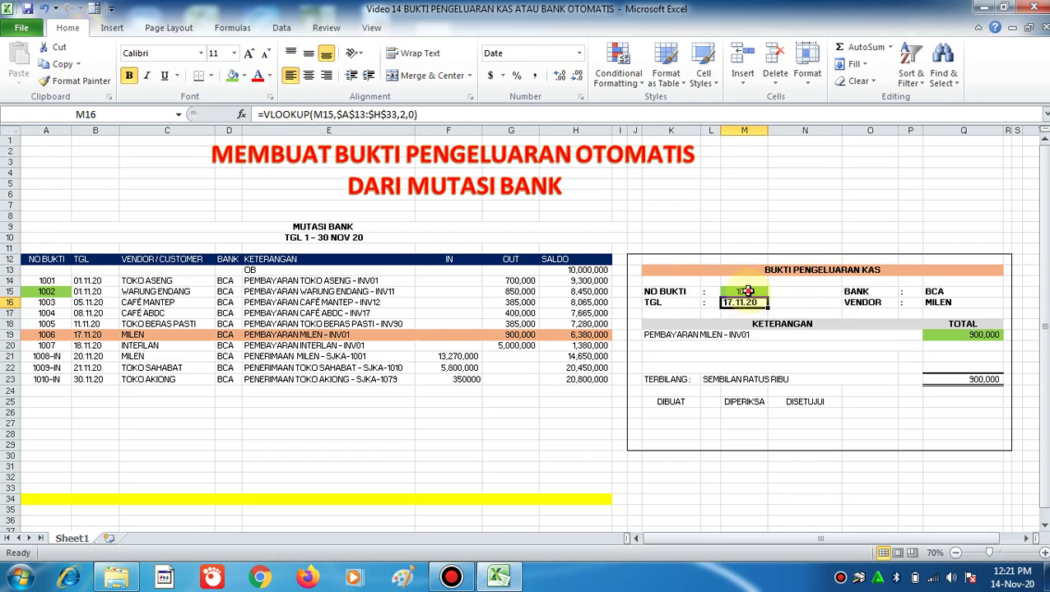
- Choose voucher number 1005 from the NO BUKTI drop-down in M15
left_click(745, 292)
left_click(776, 288)
left_click(745, 292)
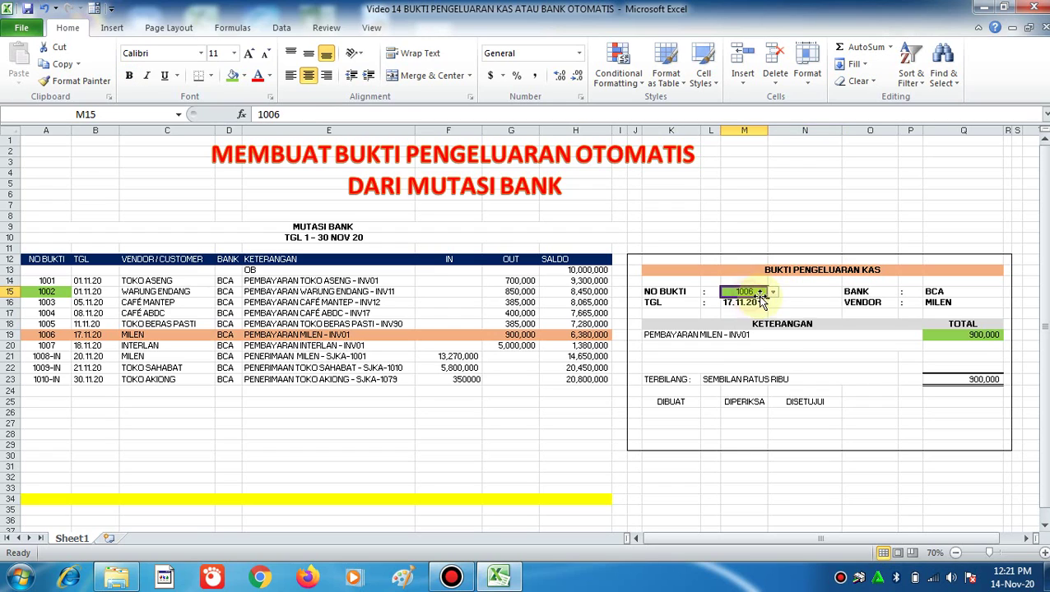
left_click(774, 292)
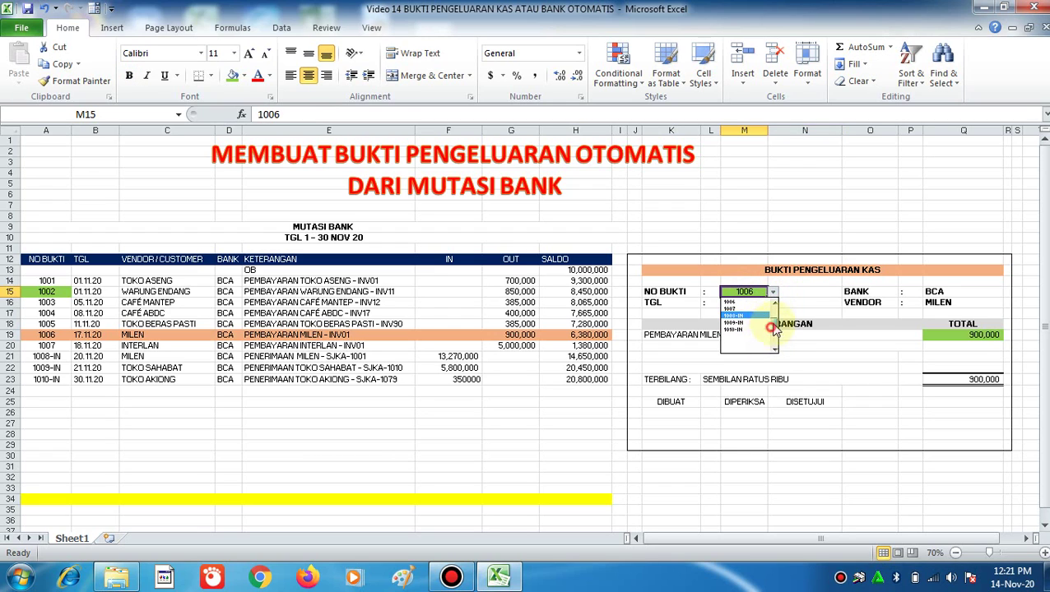
scroll(761, 325, "up", 1)
left_click(768, 303)
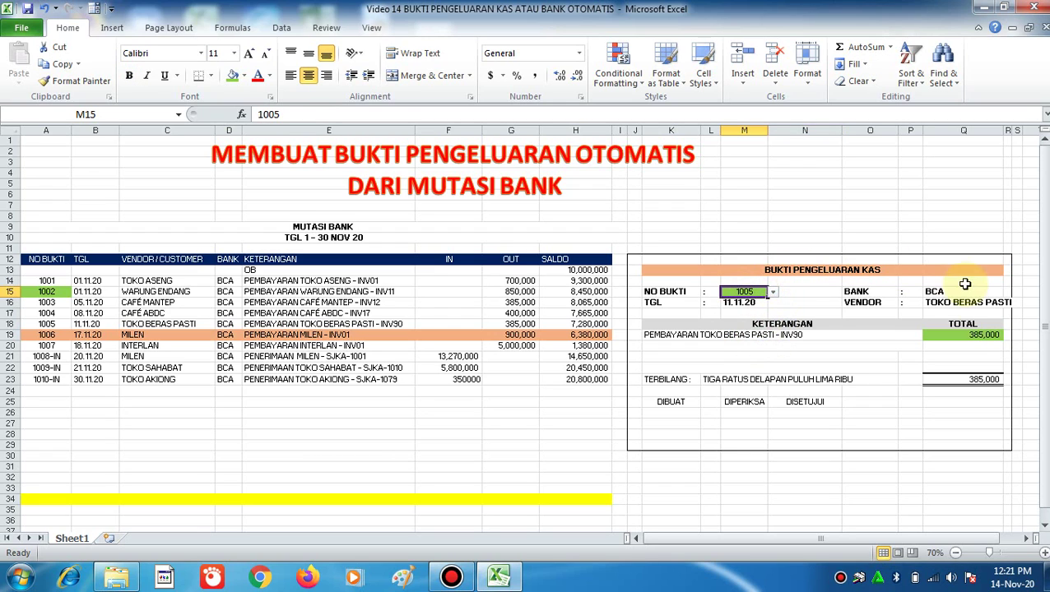
- Widen column Q so that the full vendor name fits inside the voucher frame
left_click_drag(1000, 131, 1020, 131)
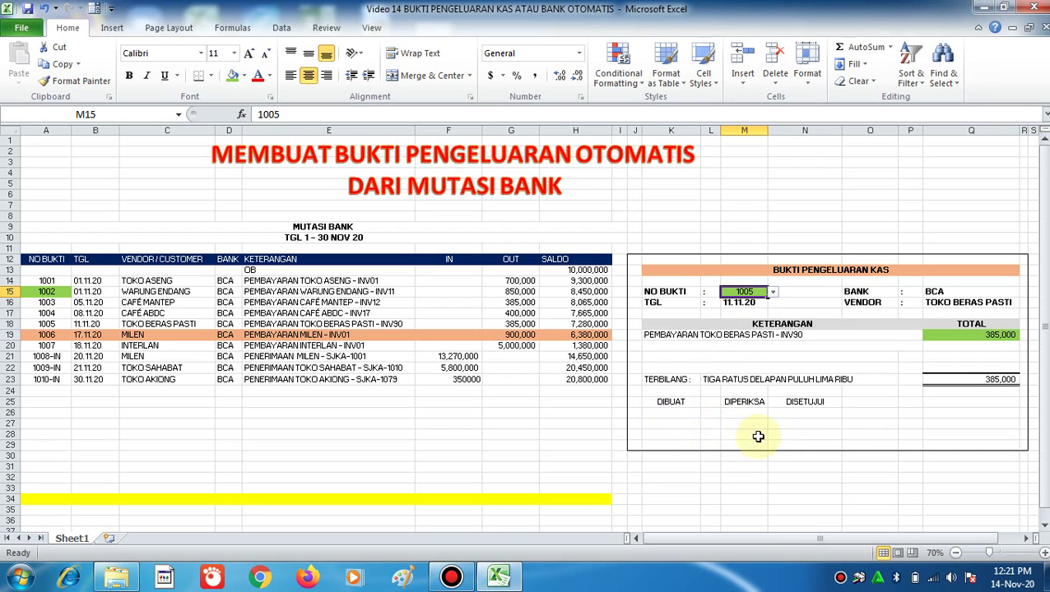
left_click(805, 424)
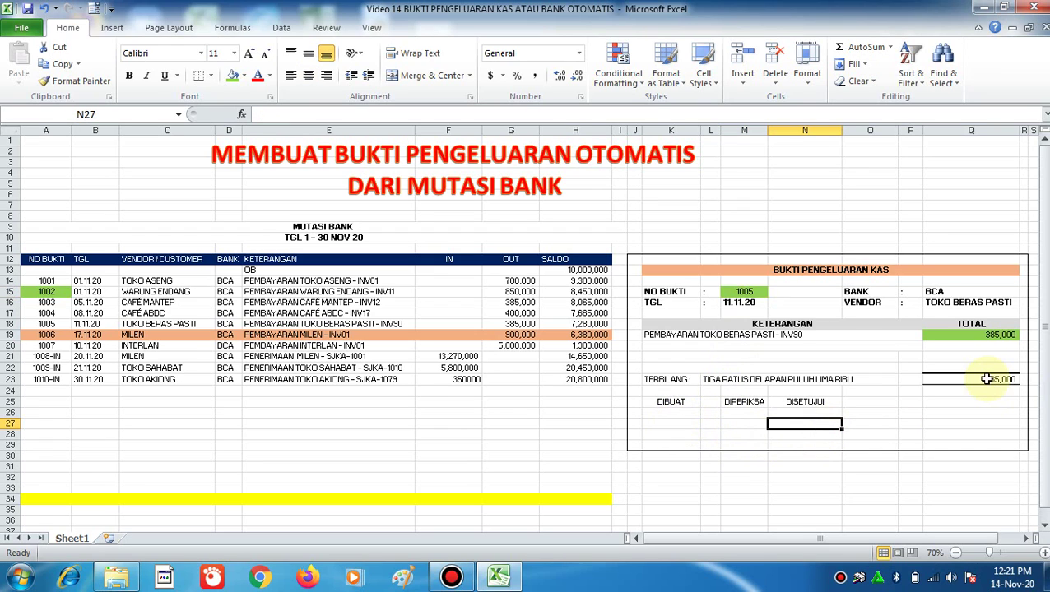